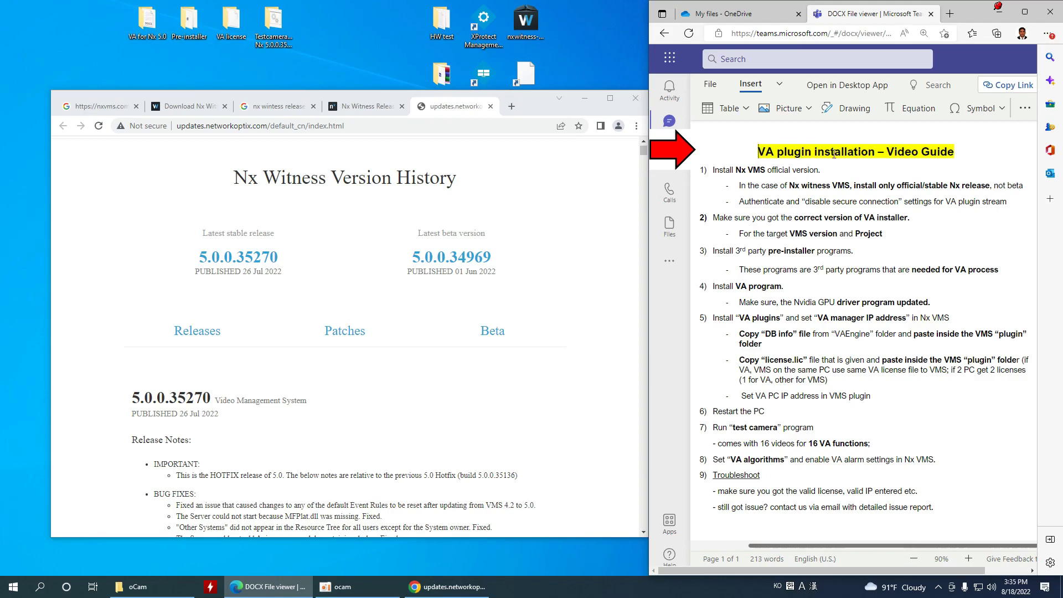
# Read the VA installation guide, highlighting the VA and Version History titles.
pyautogui.doubleClick(773, 151)
pyautogui.scroll(-1, 794, 261)
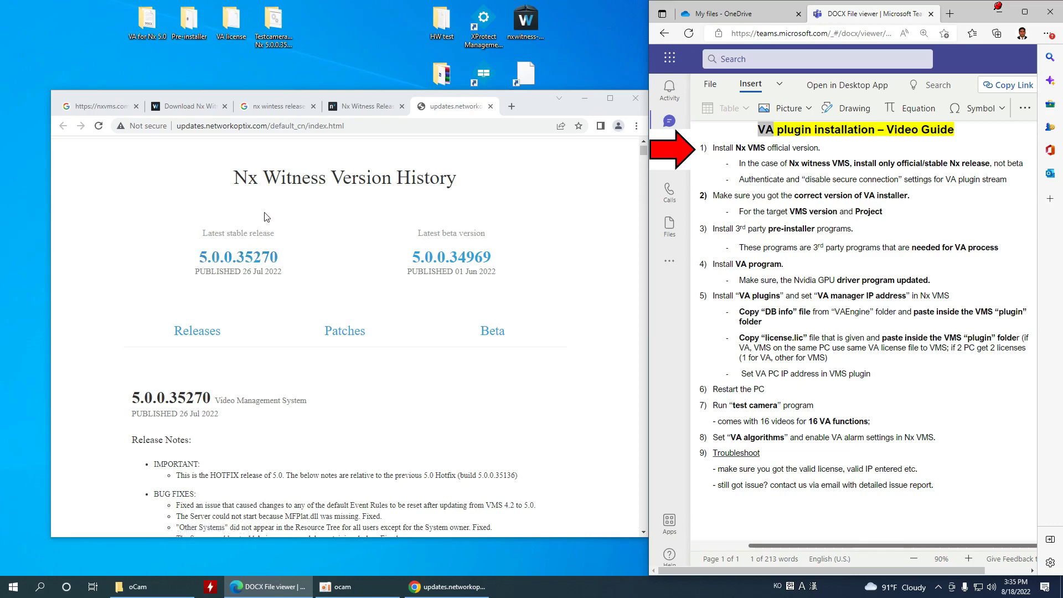
pyautogui.moveTo(351, 181); pyautogui.dragTo(450, 181)
pyautogui.click(283, 202)
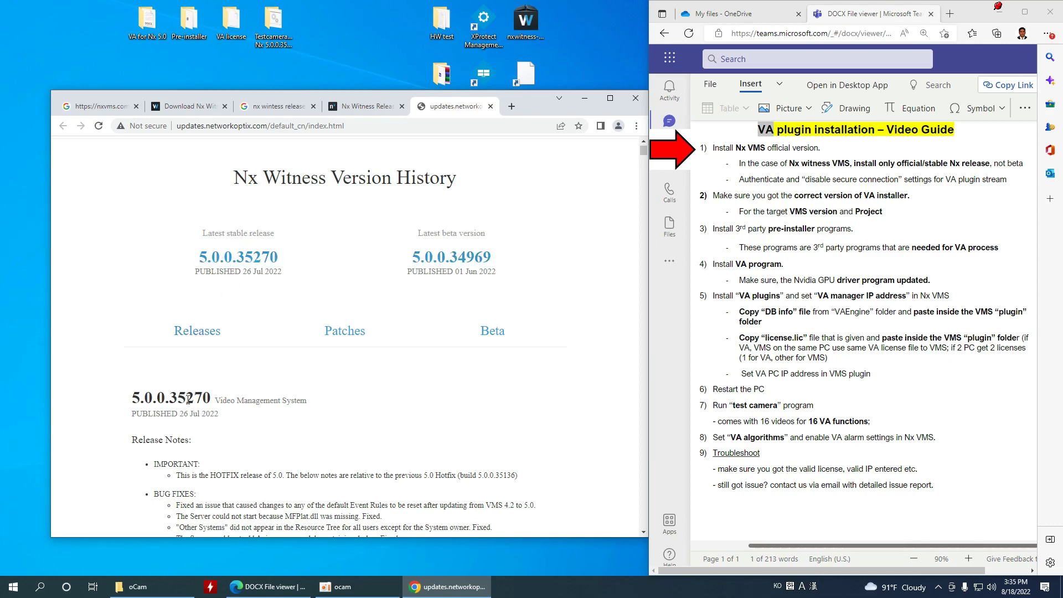
pyautogui.scroll(-1, 155, 482)
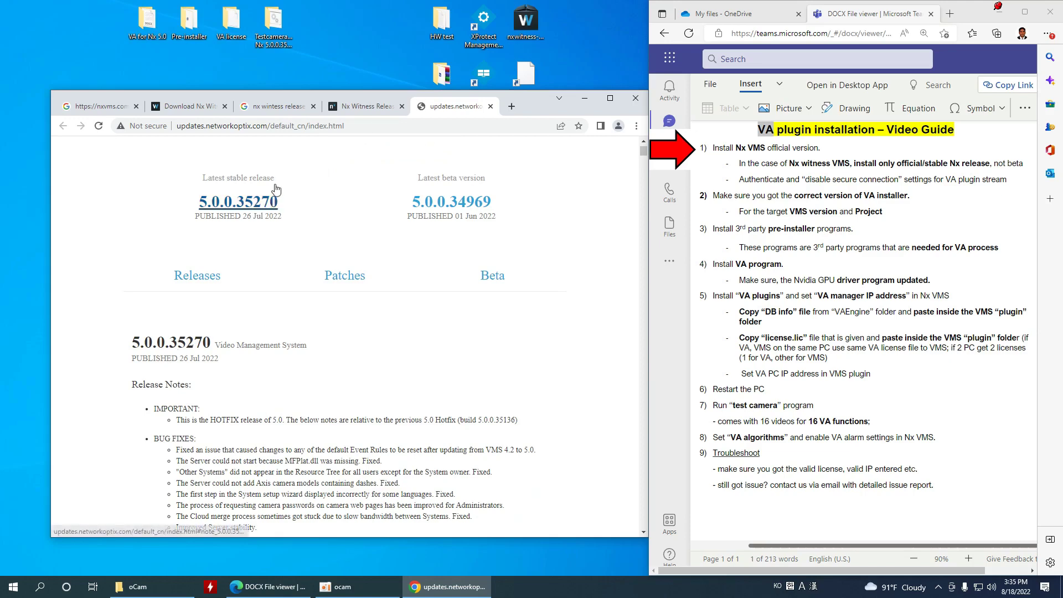
# Download the Nx Witness Windows x64 Client & Server package from the downloads page.
pyautogui.click(368, 107)
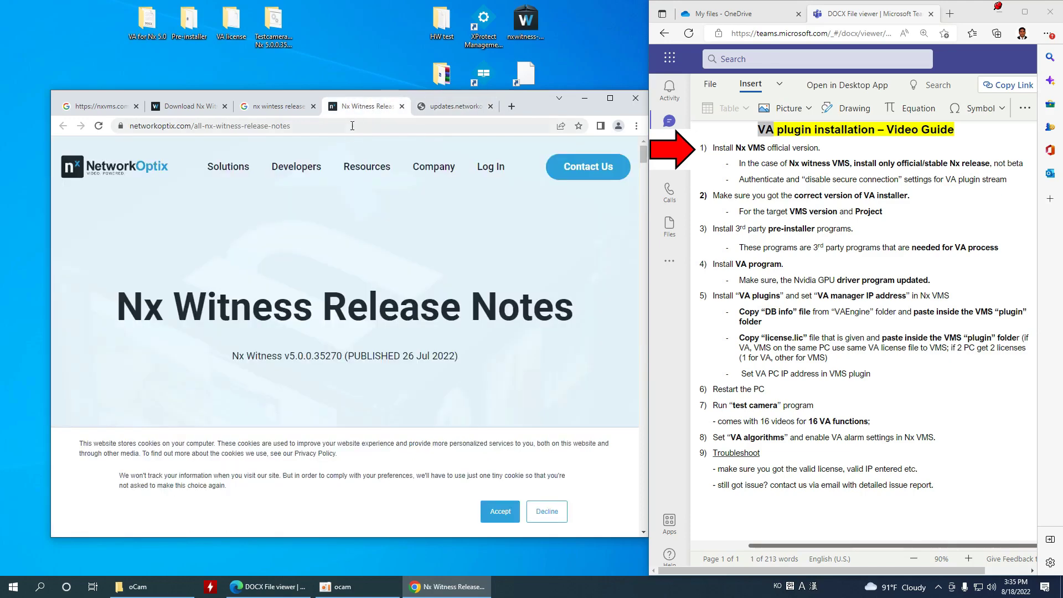
pyautogui.click(185, 107)
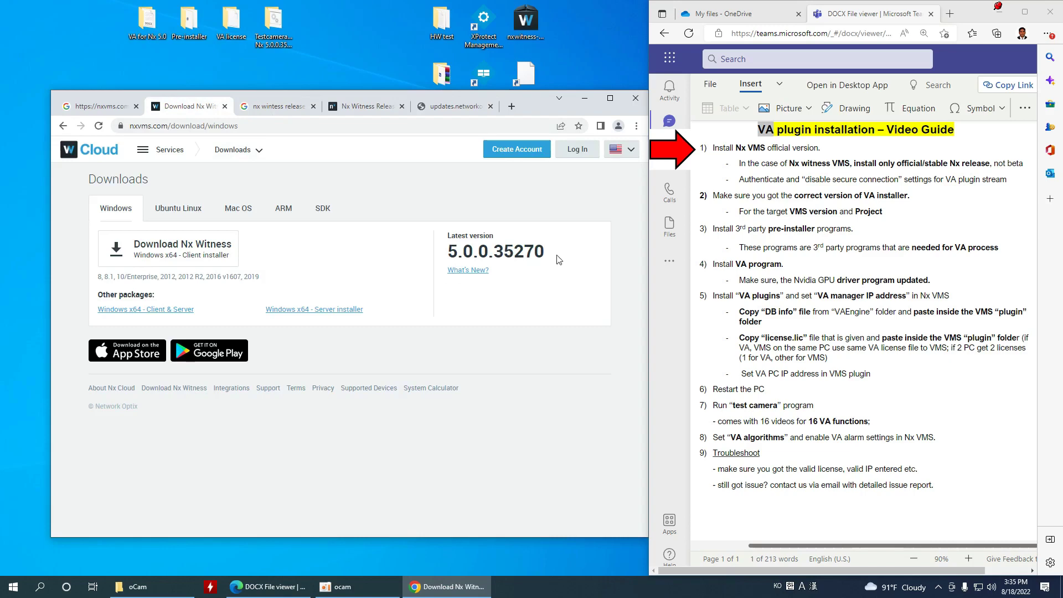
pyautogui.click(166, 309)
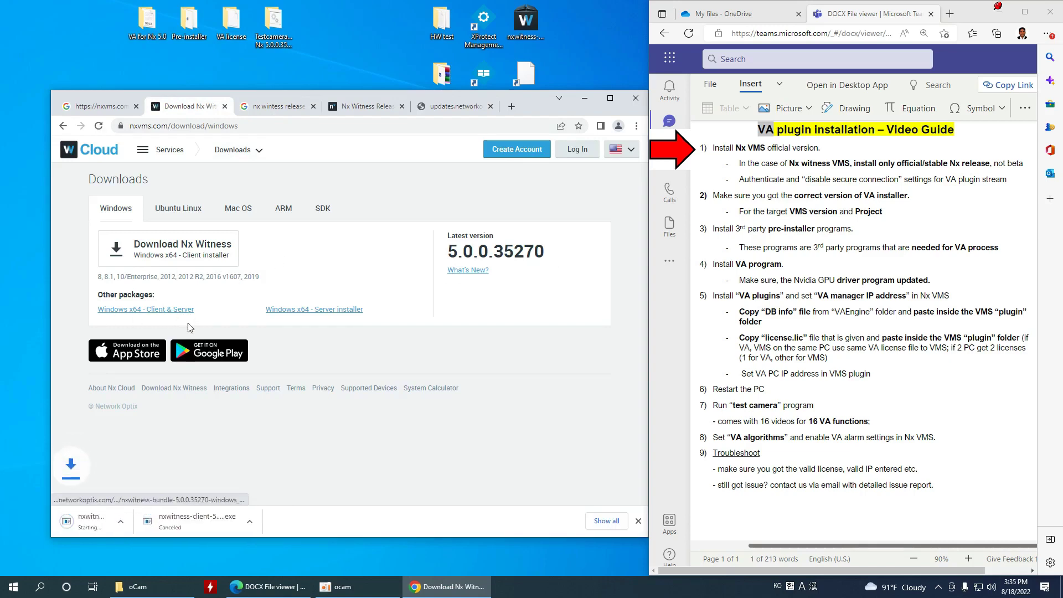
# Move the downloaded nxwitness bundle installer onto the desktop and minimize the windows.
pyautogui.click(143, 516)
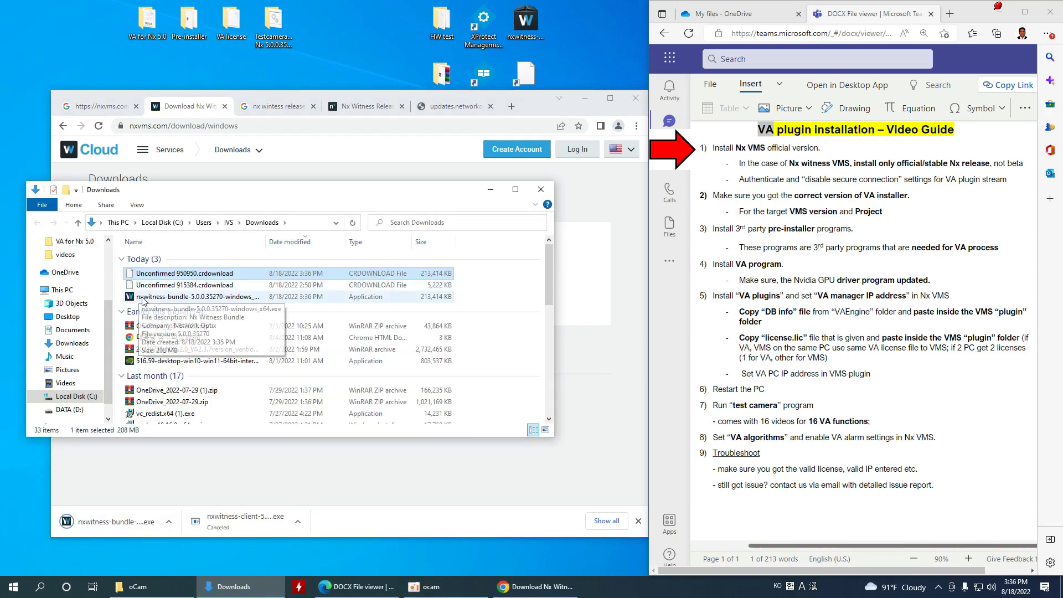
pyautogui.moveTo(143, 299); pyautogui.dragTo(42, 55)
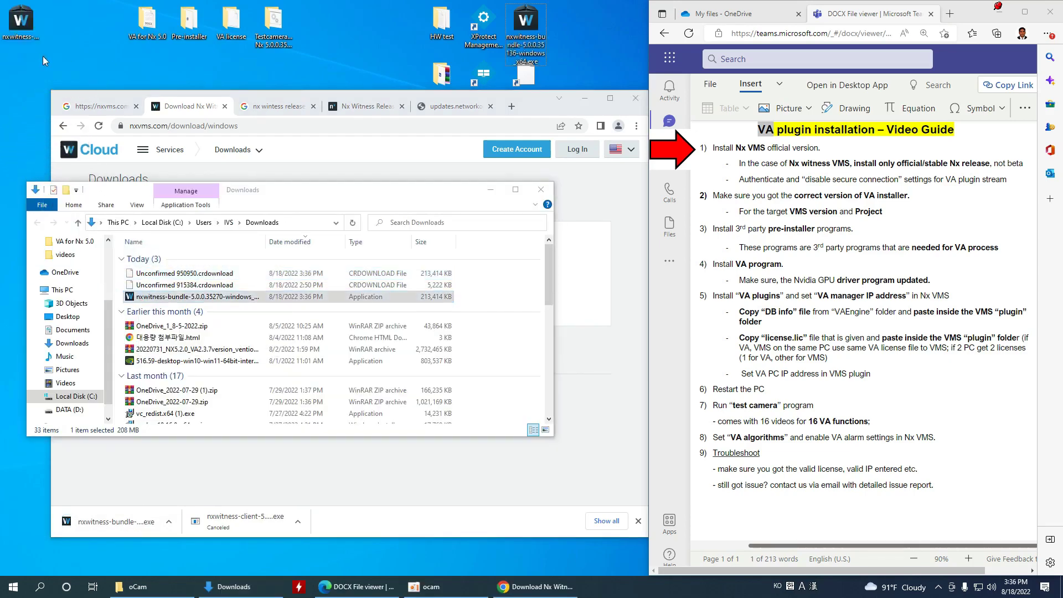
pyautogui.click(585, 98)
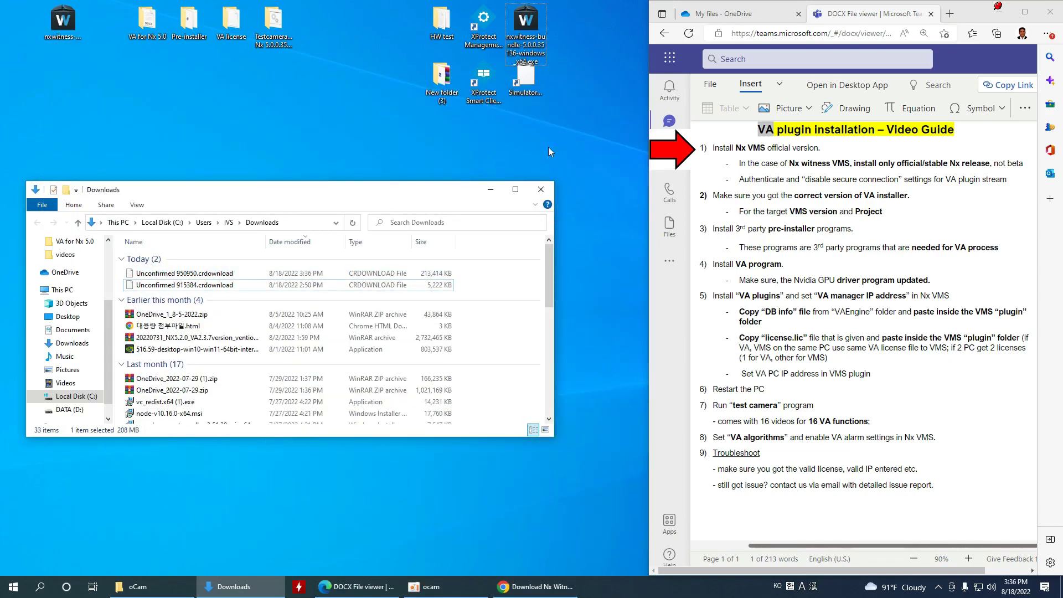
pyautogui.click(490, 189)
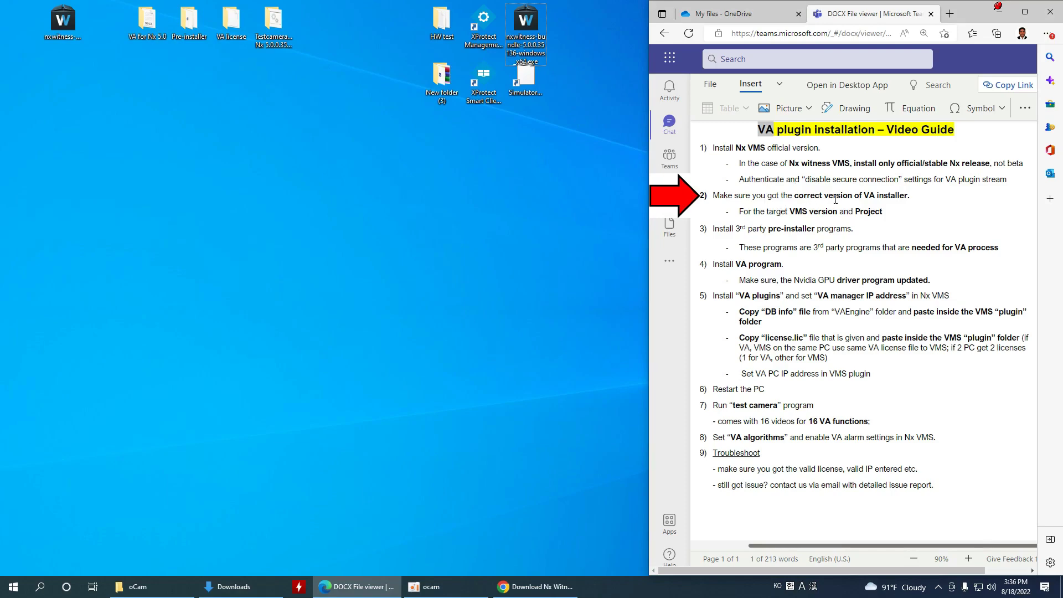
# Open VA for Nx 5.0 > 20220817_NX5.2.1_VA2.4.8version_Brandless and check VA_2.4.8 and va_plugin.
pyautogui.doubleClick(148, 21)
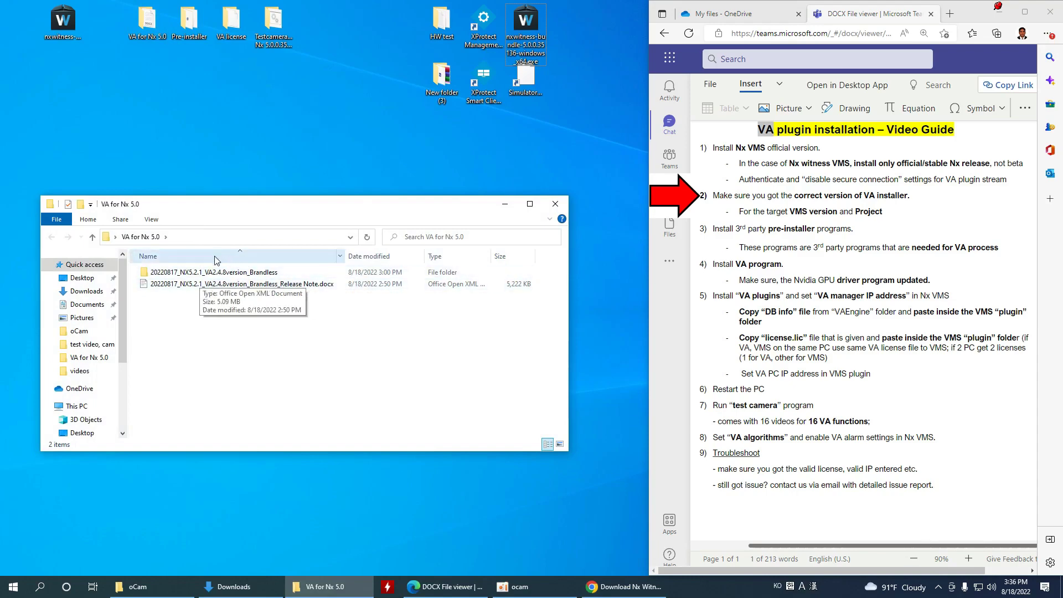
pyautogui.doubleClick(216, 271)
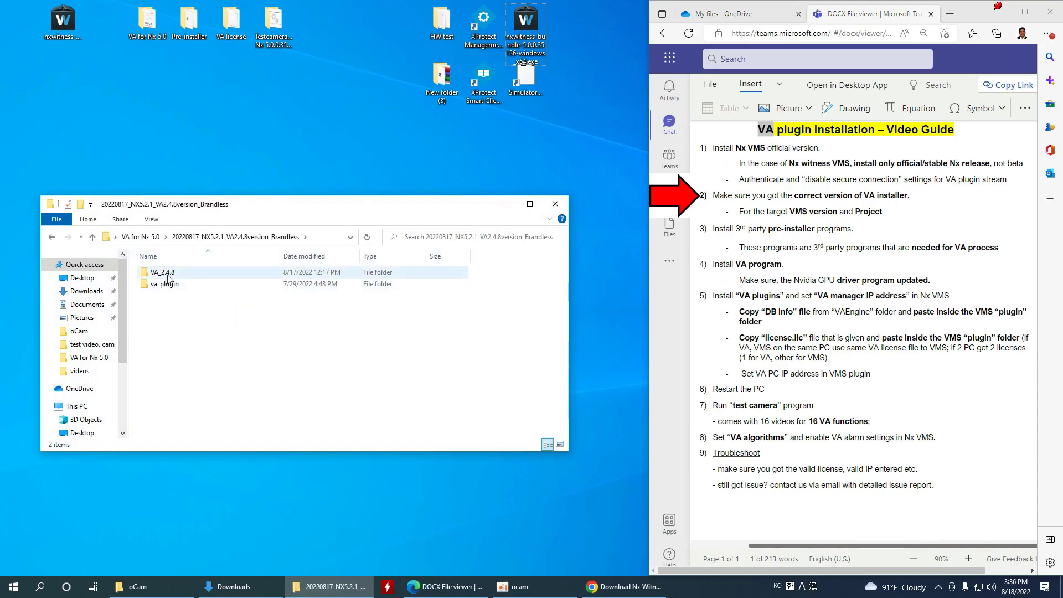
pyautogui.click(170, 276)
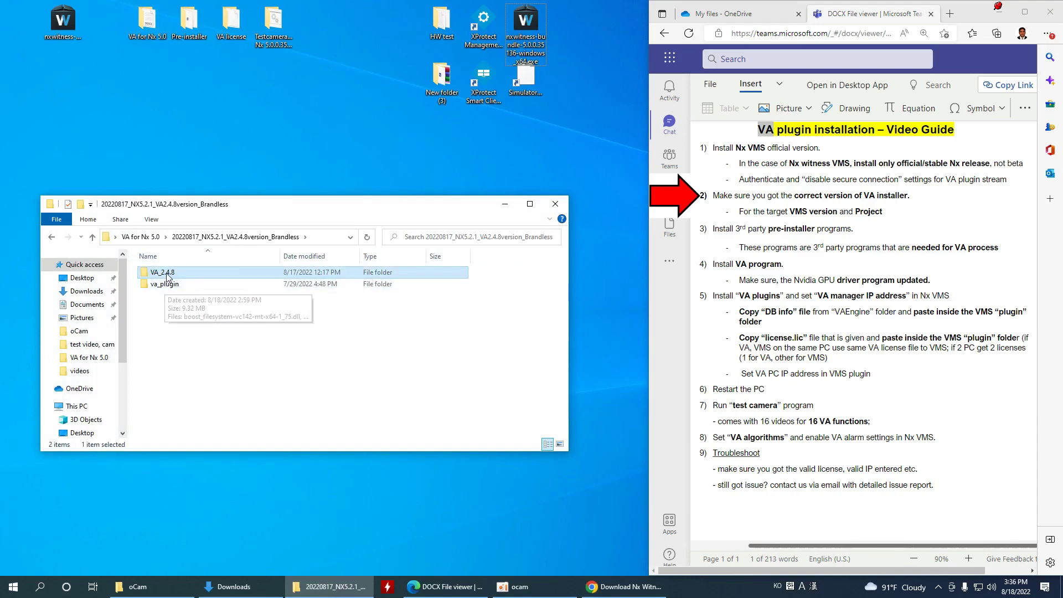
pyautogui.doubleClick(166, 272)
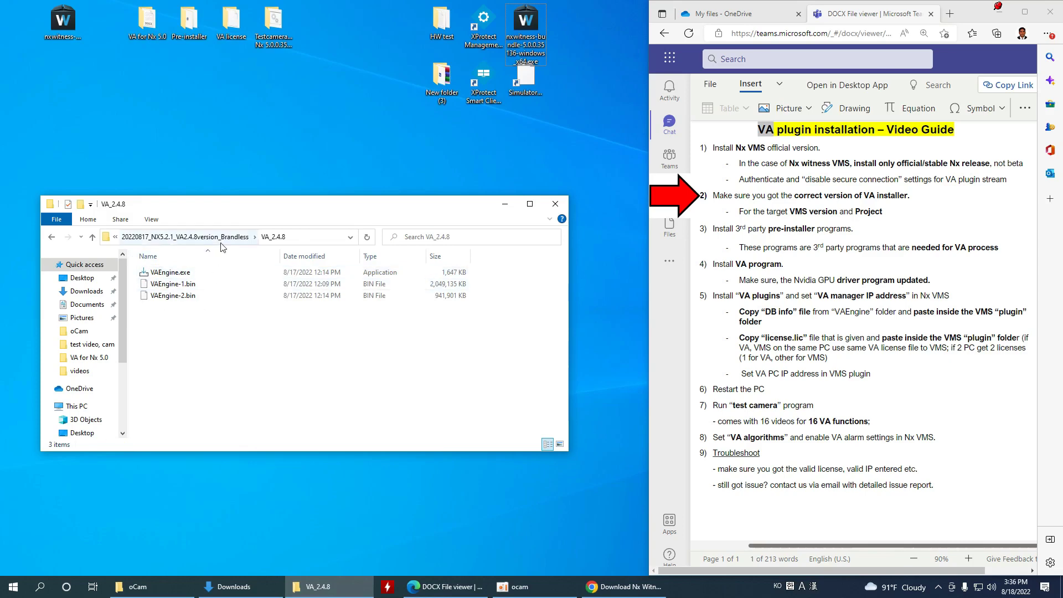
pyautogui.click(185, 236)
pyautogui.doubleClick(166, 284)
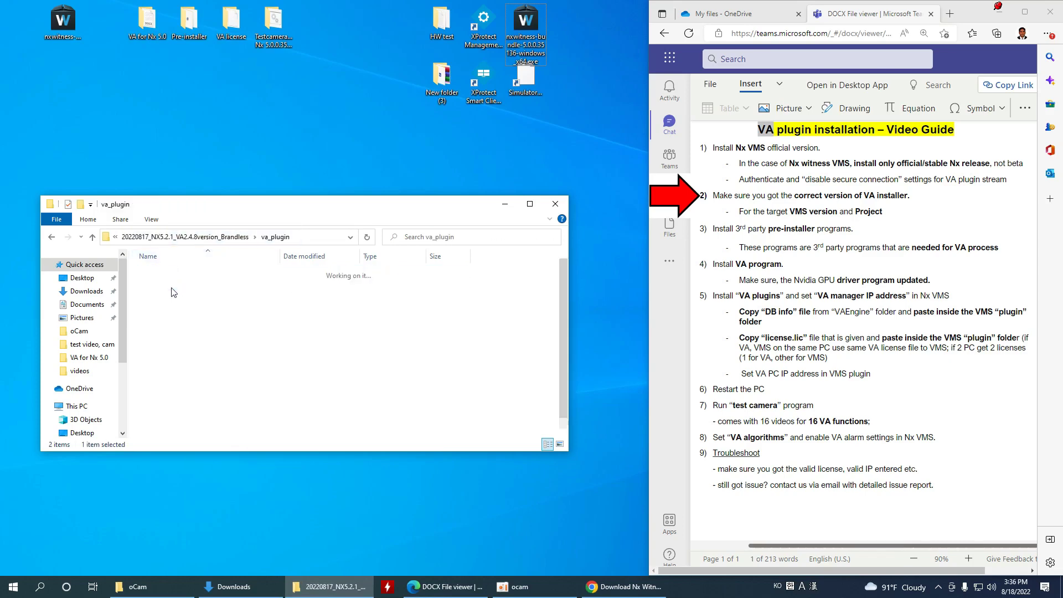
pyautogui.click(225, 238)
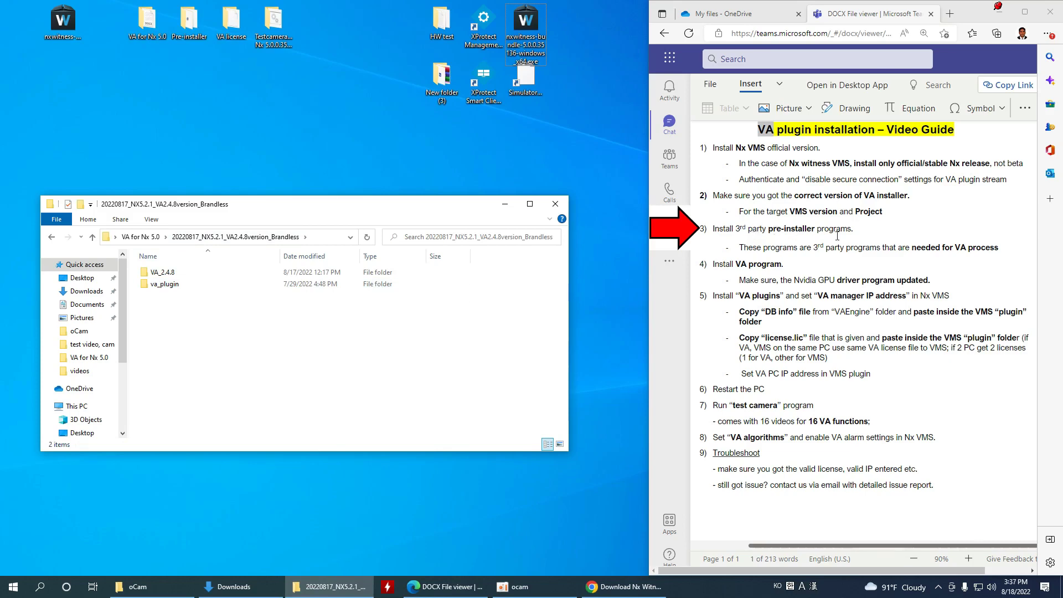
# Browse the Pre-installer folder, including Visual C++ Redistributable Packages, and locate the mysql-query-browser installer.
pyautogui.doubleClick(188, 22)
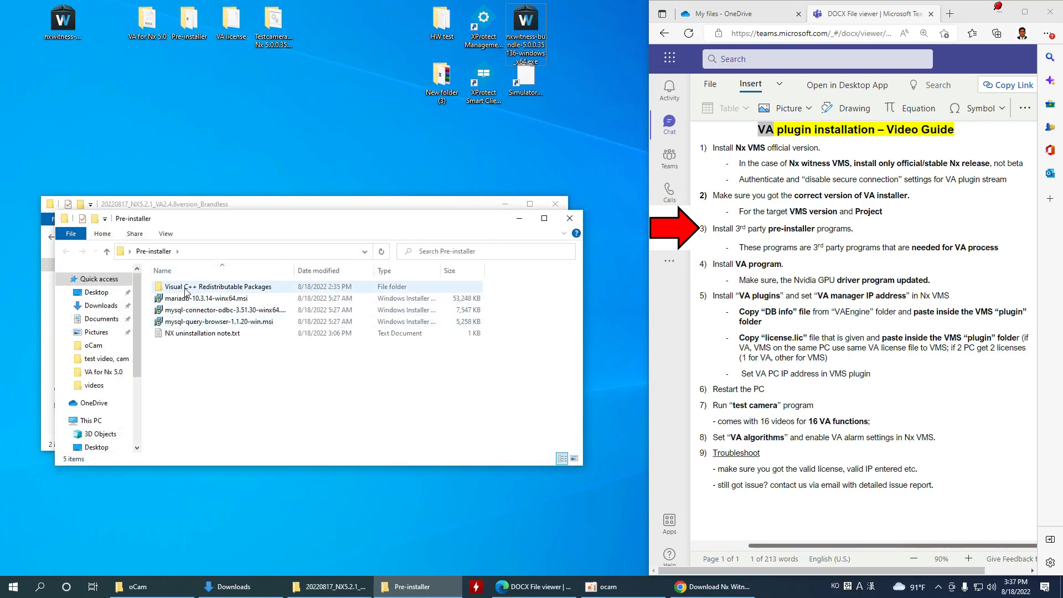
pyautogui.doubleClick(186, 292)
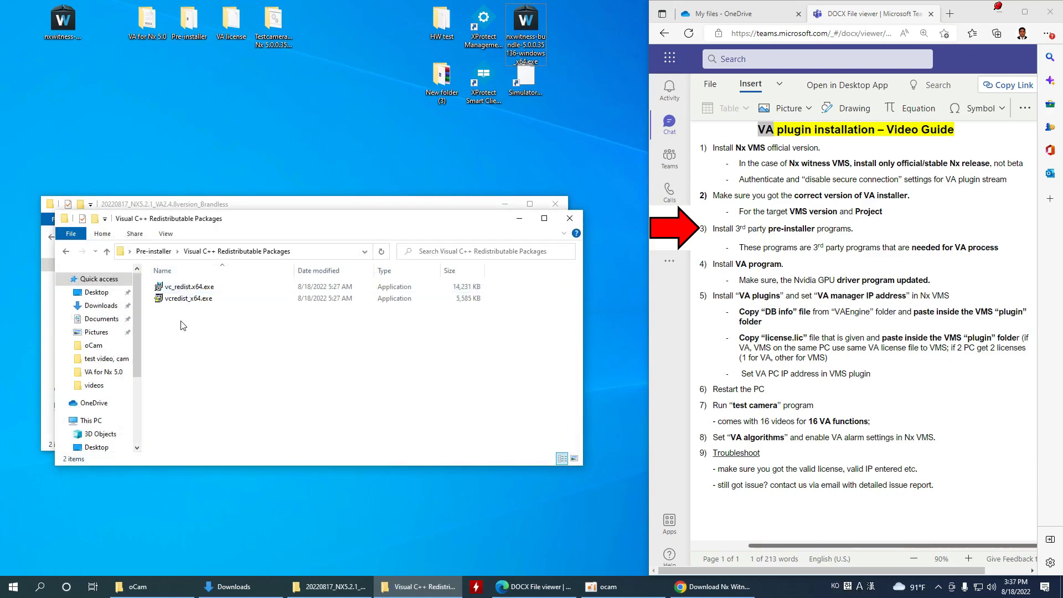
pyautogui.click(140, 252)
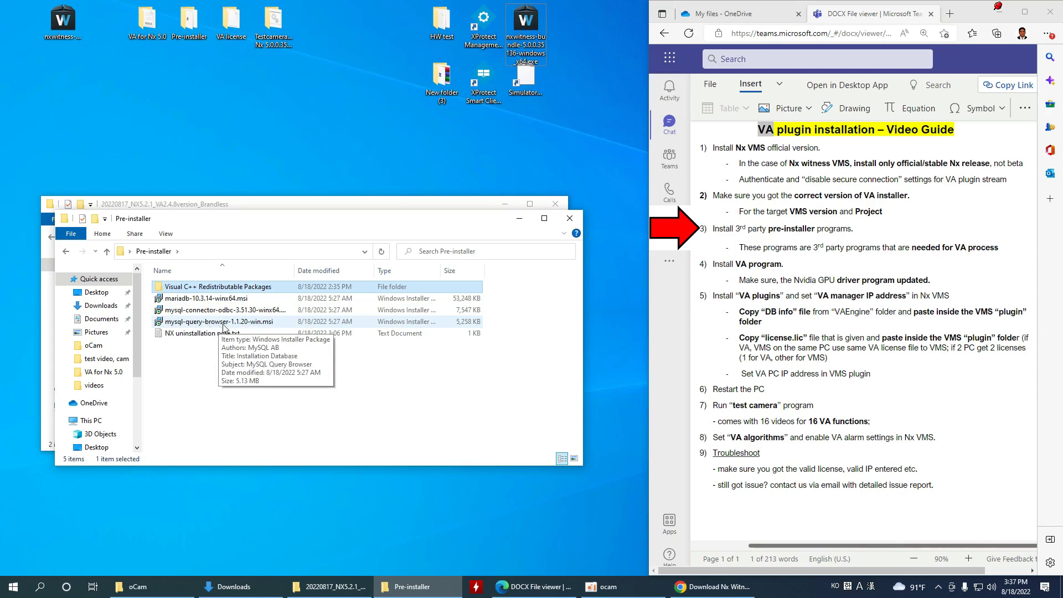
pyautogui.click(224, 326)
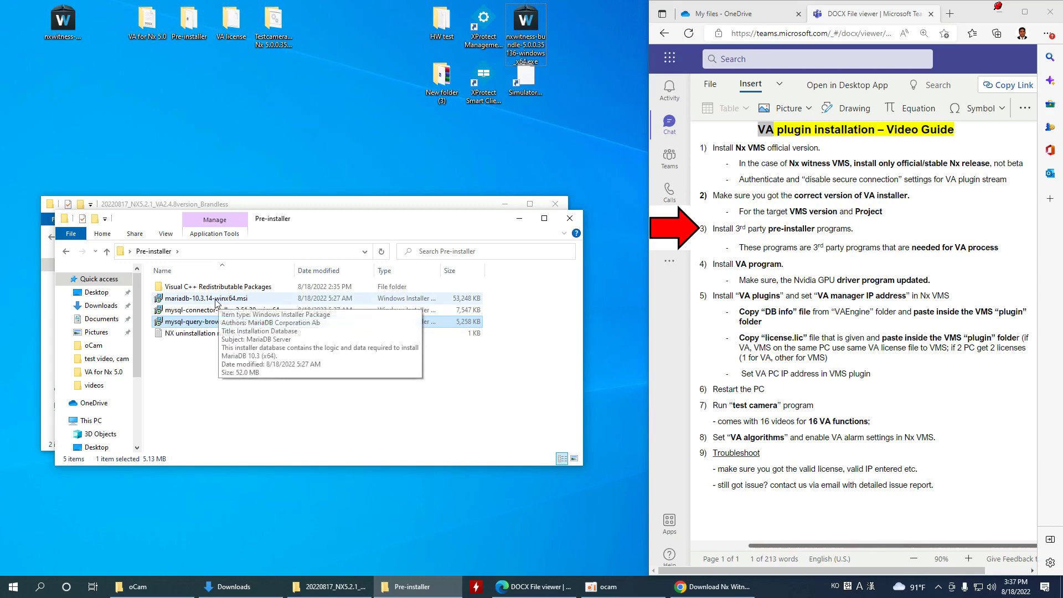
pyautogui.click(280, 386)
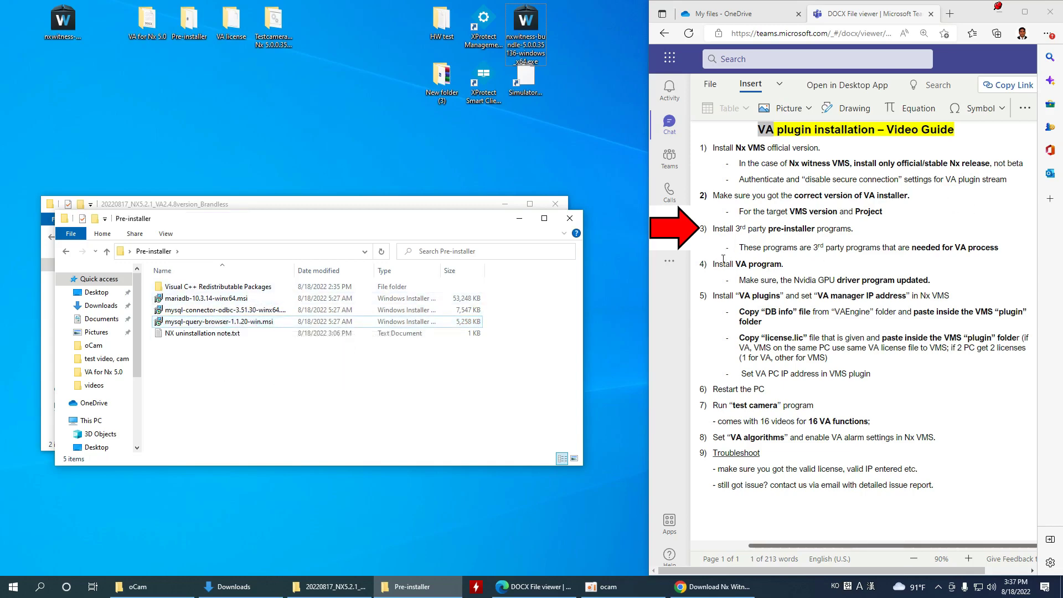
# Close Pre-installer, recheck VA_2.4.8 and va_plugin, then open the Testcamera_for Nx 5.0.0.35136 folder.
pyautogui.click(574, 223)
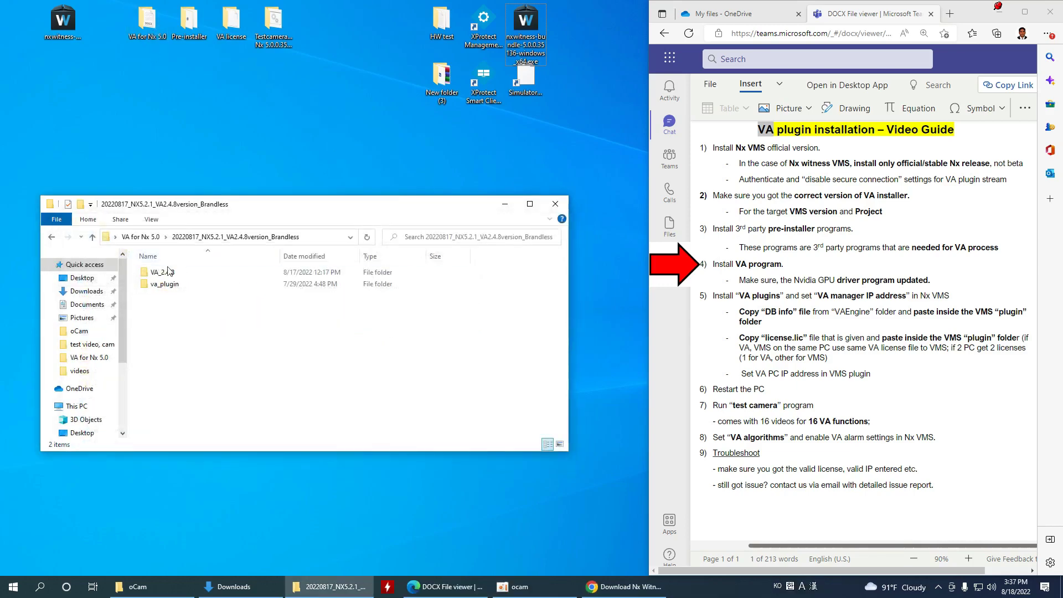
pyautogui.doubleClick(161, 272)
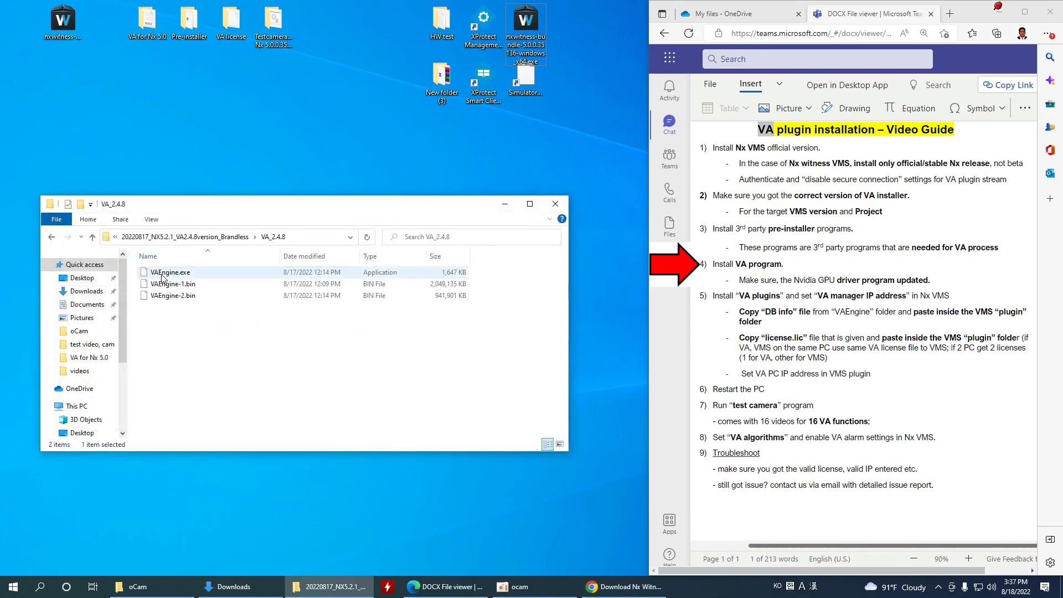
pyautogui.click(206, 238)
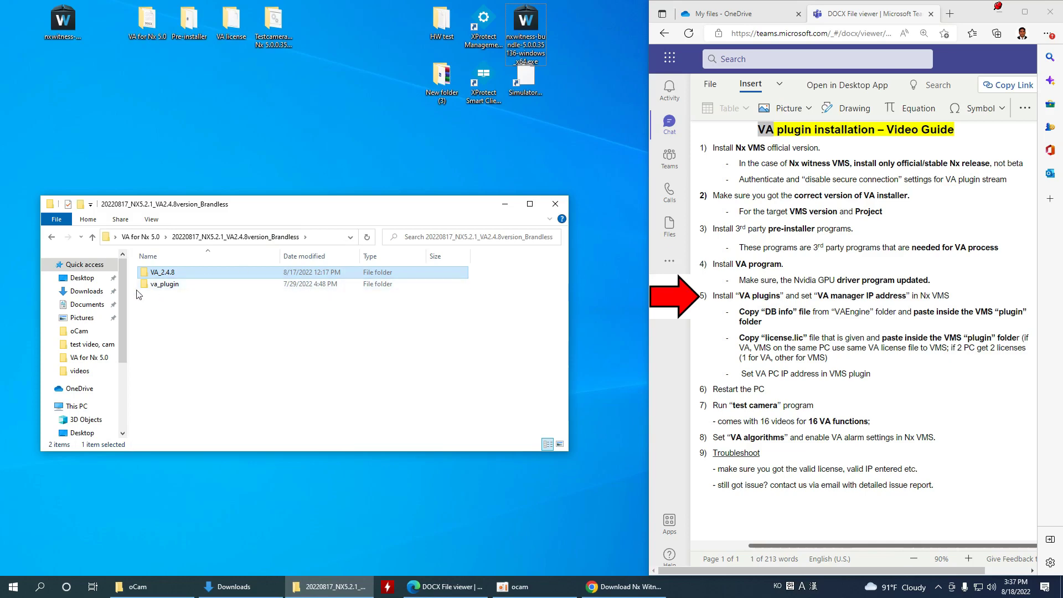
pyautogui.doubleClick(184, 284)
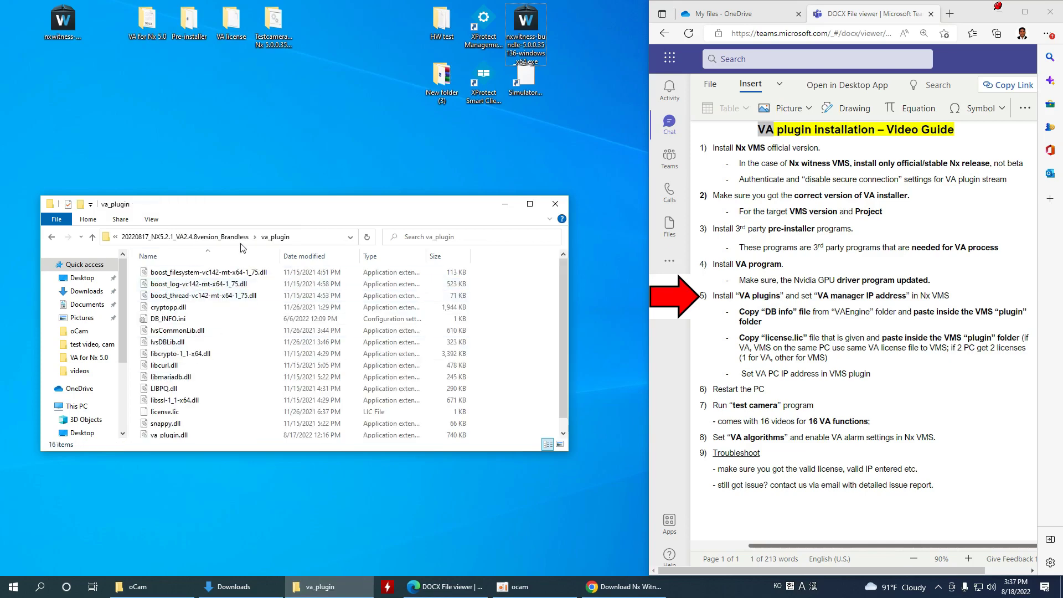
pyautogui.click(244, 237)
pyautogui.click(273, 23)
pyautogui.doubleClick(270, 23)
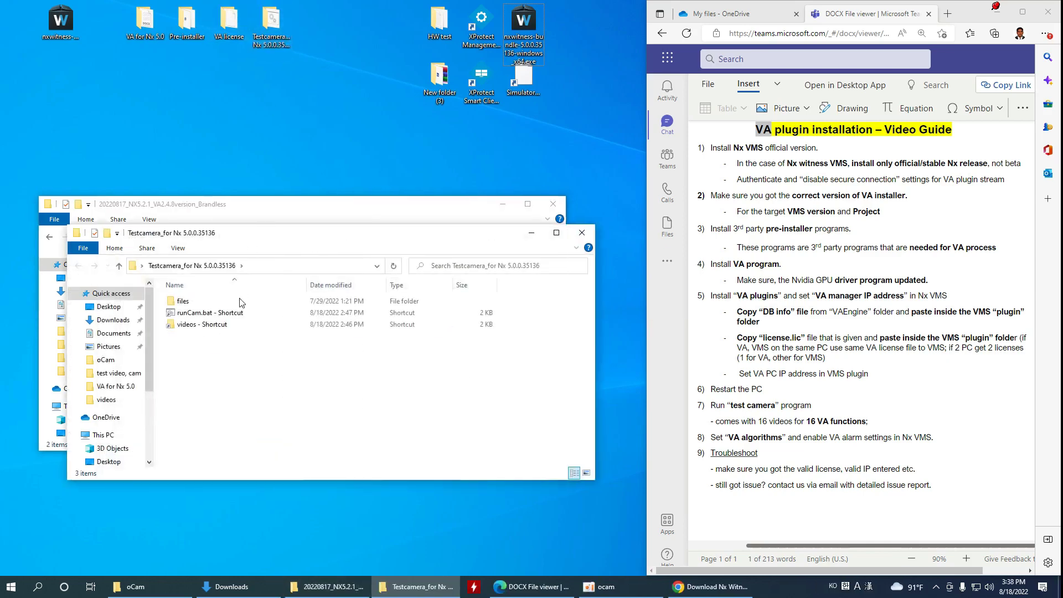
# Run runCam.bat, allow it through the firewall on private networks, and close the Testcamera folder.
pyautogui.doubleClick(197, 313)
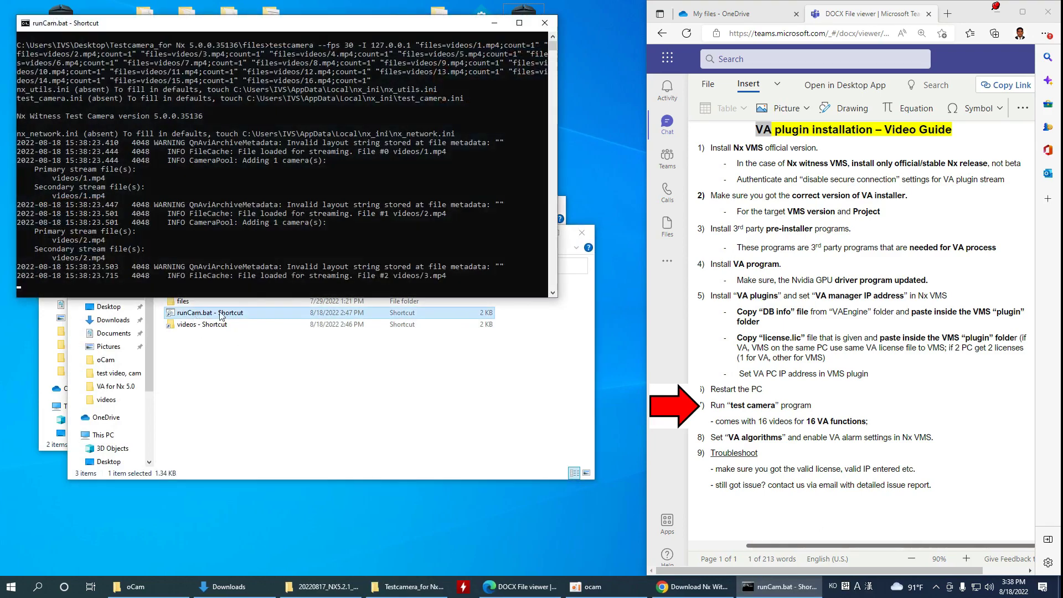
pyautogui.click(545, 24)
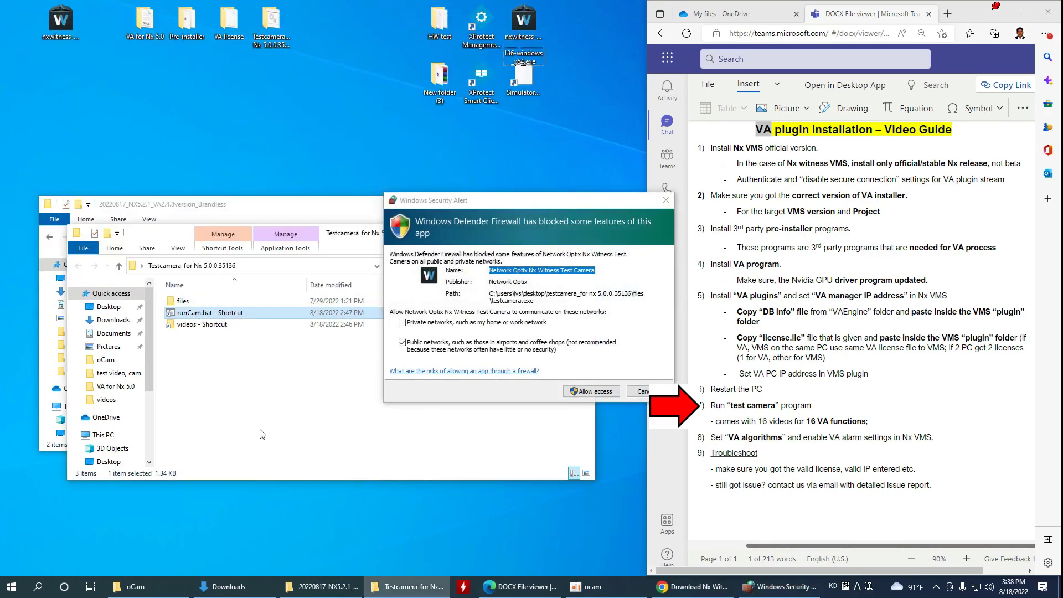
pyautogui.click(426, 323)
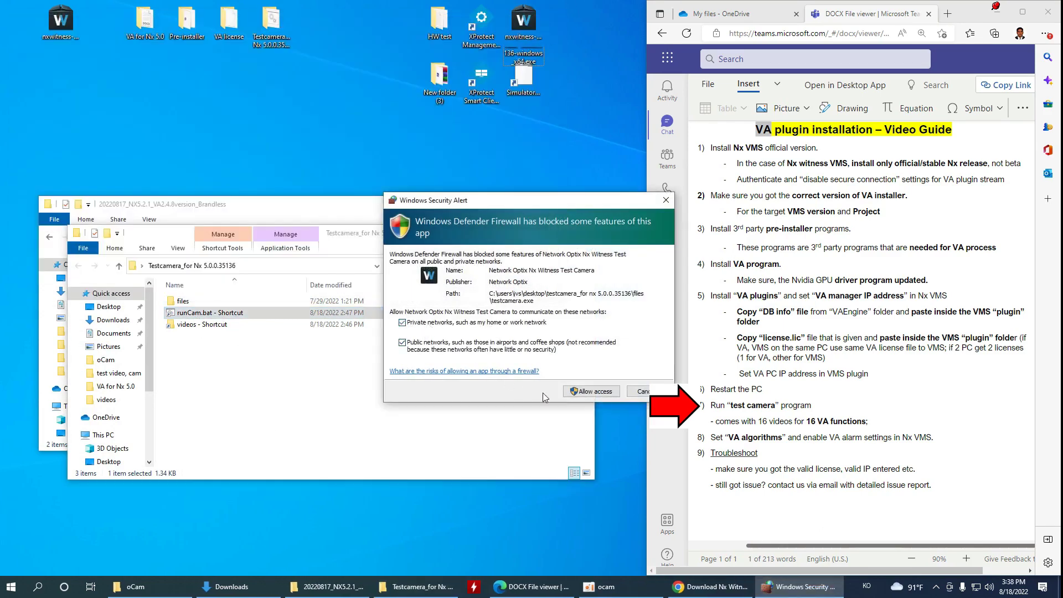
pyautogui.click(595, 391)
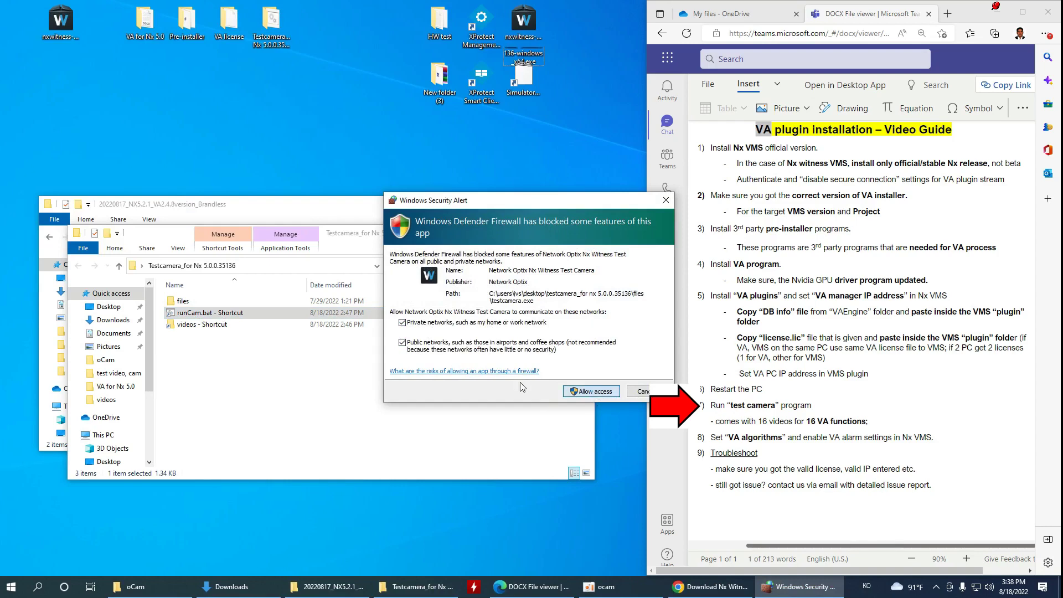
pyautogui.click(310, 352)
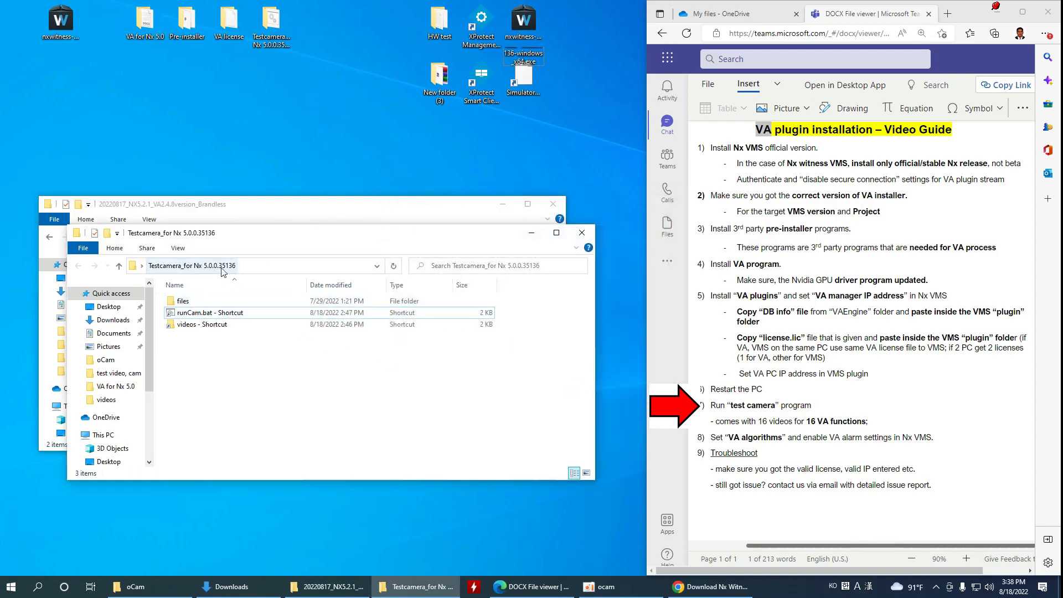
pyautogui.click(583, 232)
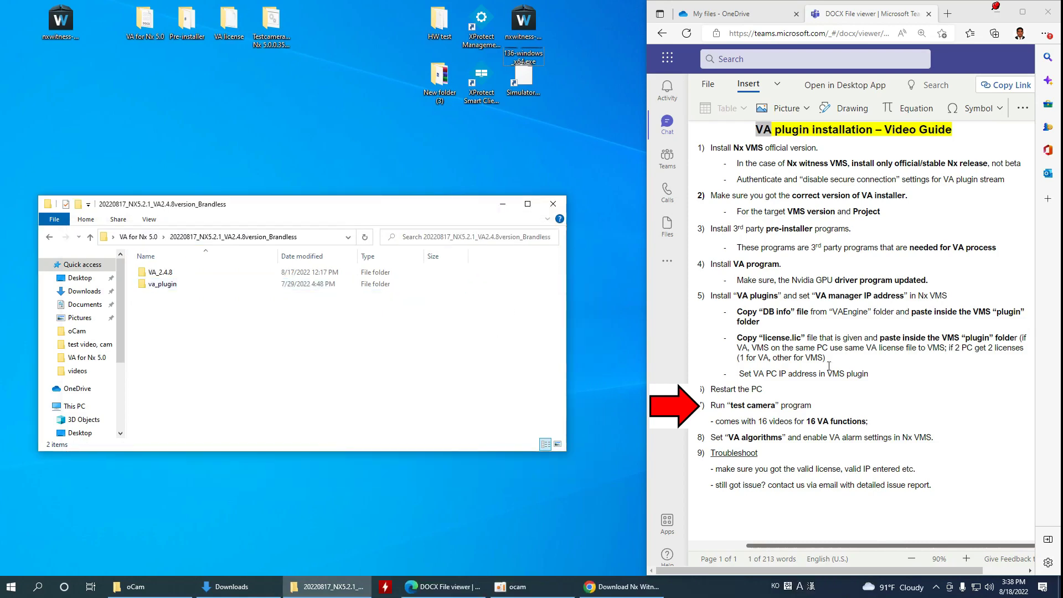
# Highlight '16 VA functions' in the guide, close the release folder window, and open the desktop menu.
pyautogui.moveTo(867, 421); pyautogui.dragTo(805, 422)
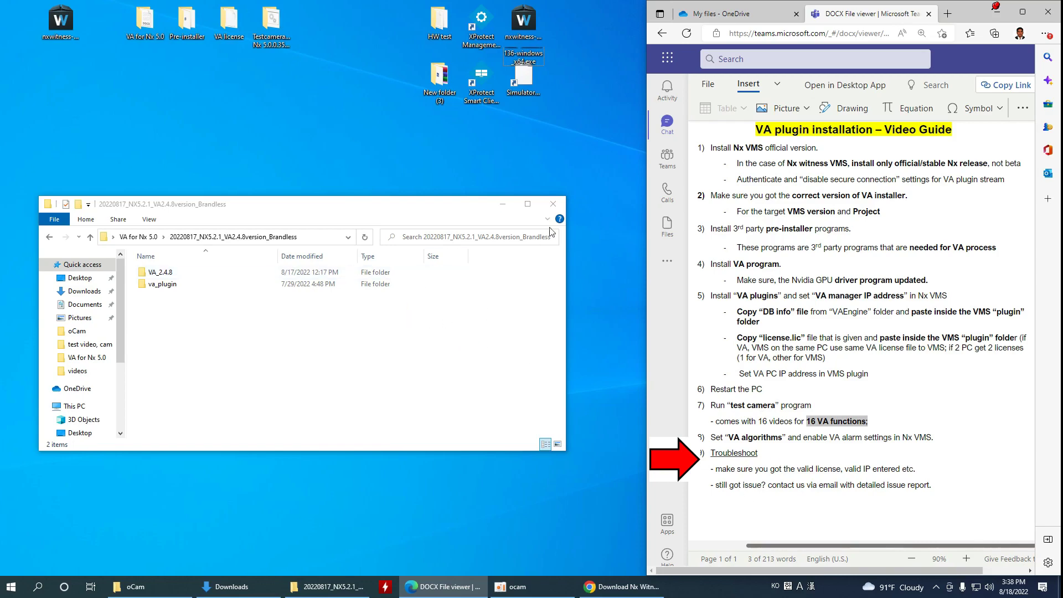
pyautogui.click(552, 203)
pyautogui.rightClick(268, 206)
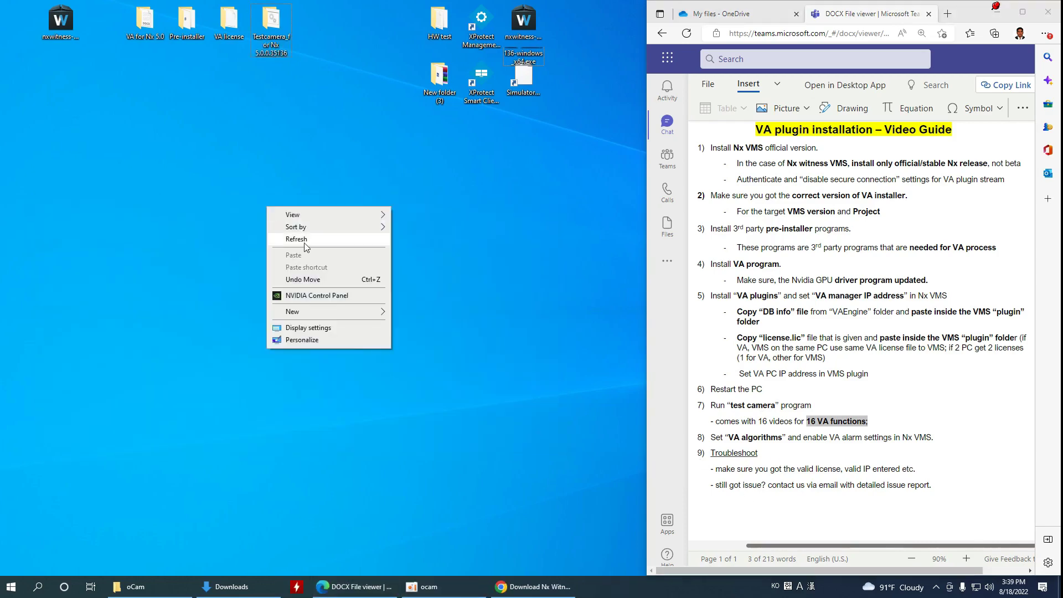
# Refresh the desktop, accept the Nx Witness licence agreement, and install the 5.0.0.35270 bundle.
pyautogui.click(296, 239)
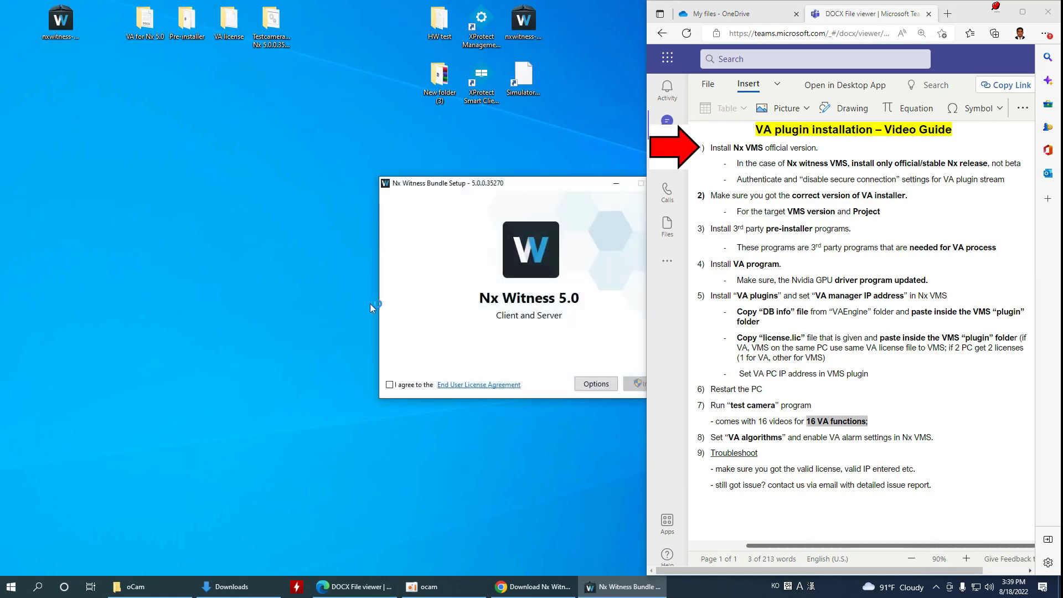
pyautogui.moveTo(547, 191); pyautogui.dragTo(257, 161)
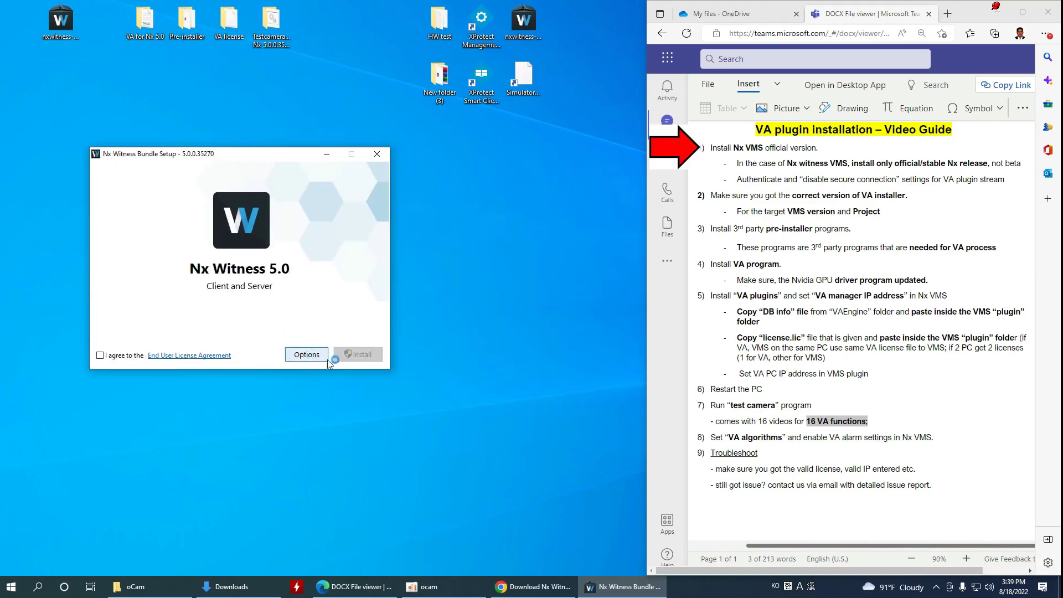
pyautogui.click(126, 356)
pyautogui.click(359, 356)
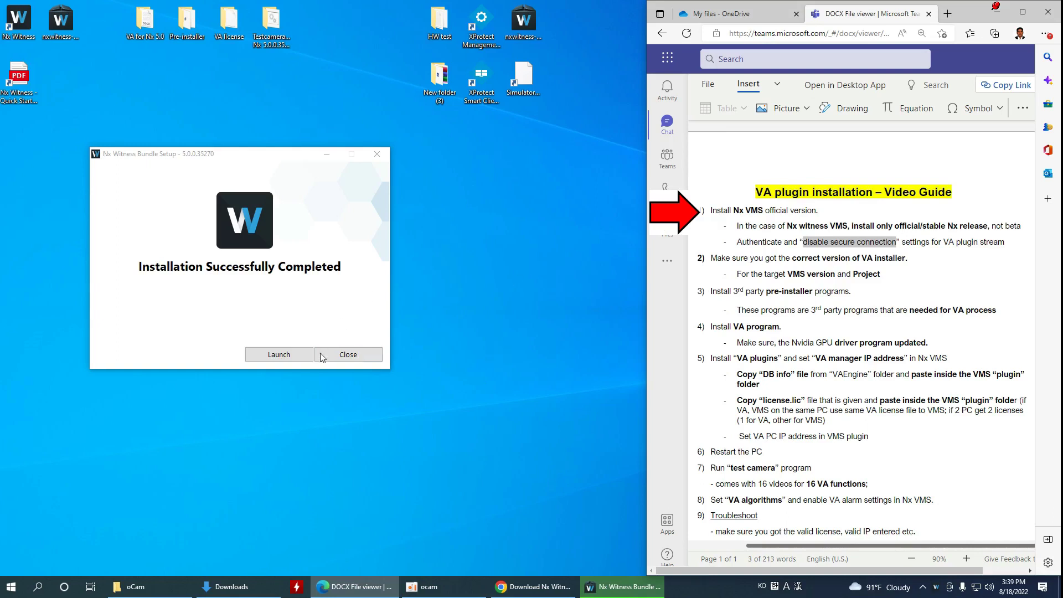
# Launch Nx Witness and set and confirm an administrator password for the new system.
pyautogui.click(289, 355)
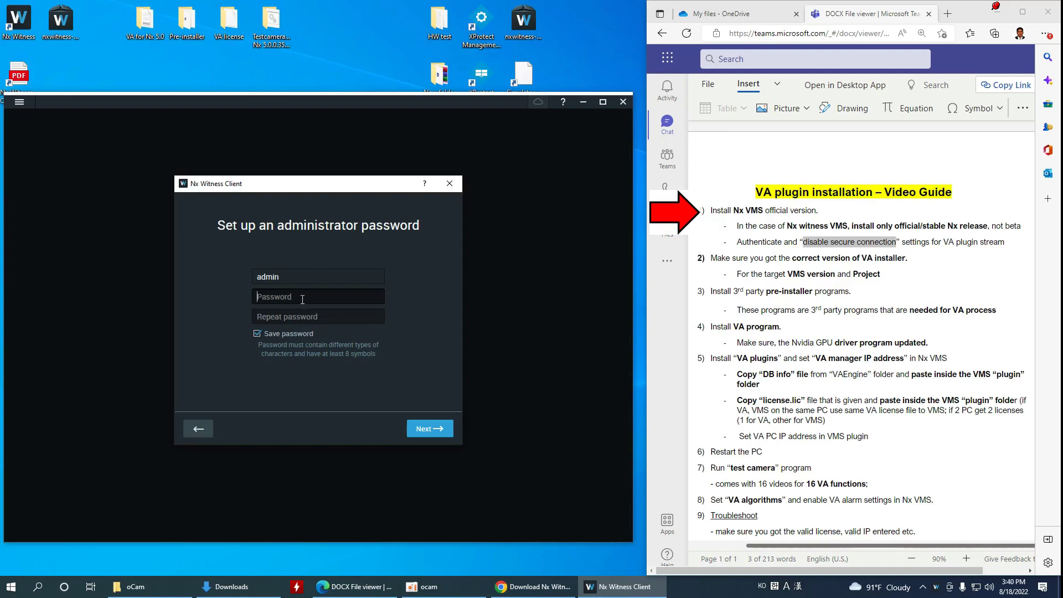
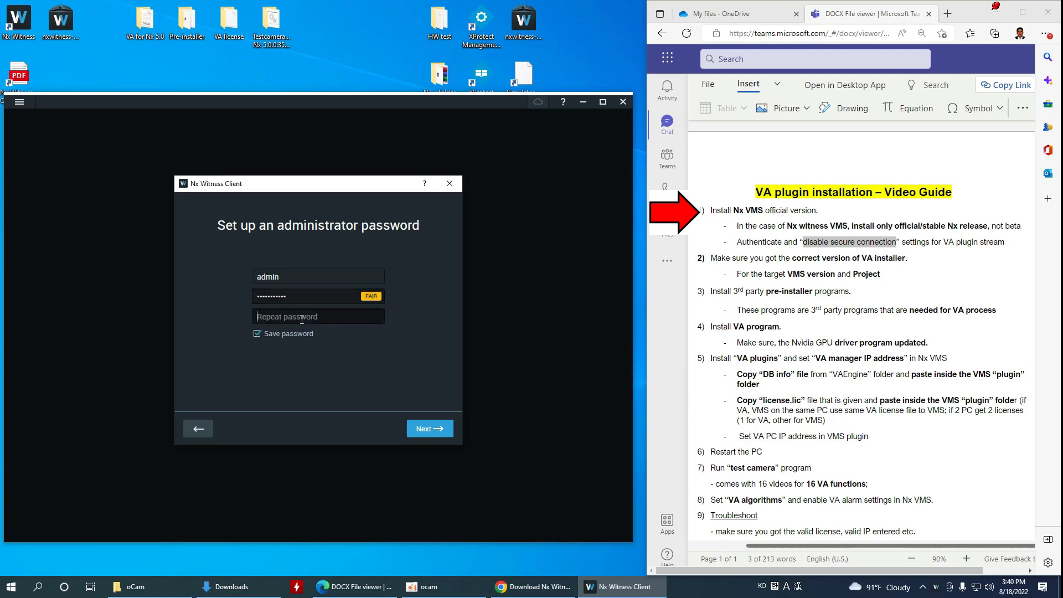
pyautogui.click(302, 320)
pyautogui.click(428, 427)
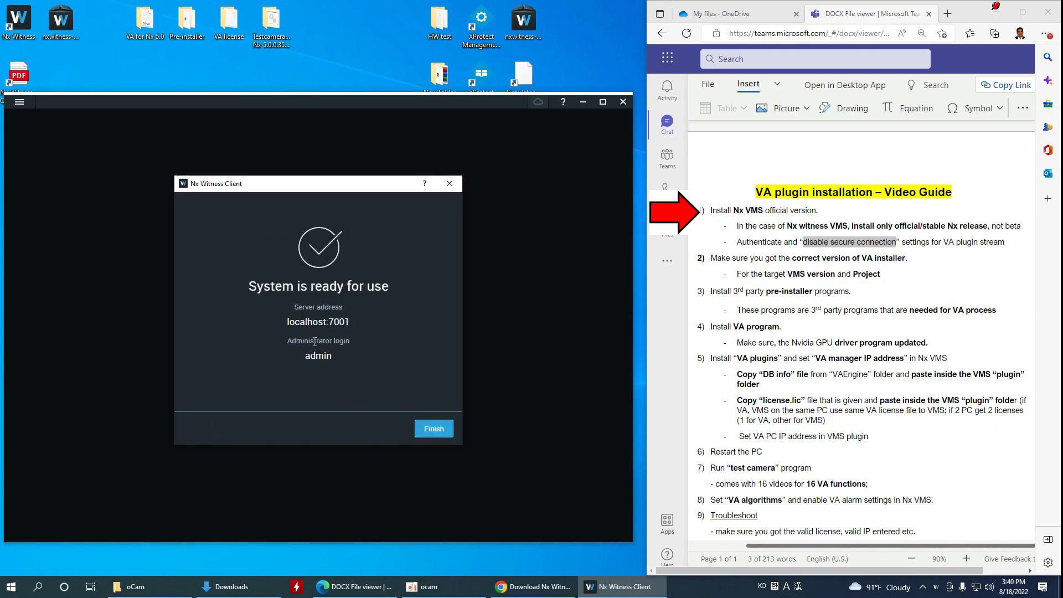
# In System Administration, disable autodiscovery, usage statistics and camera optimization, then view Users.
pyautogui.click(431, 429)
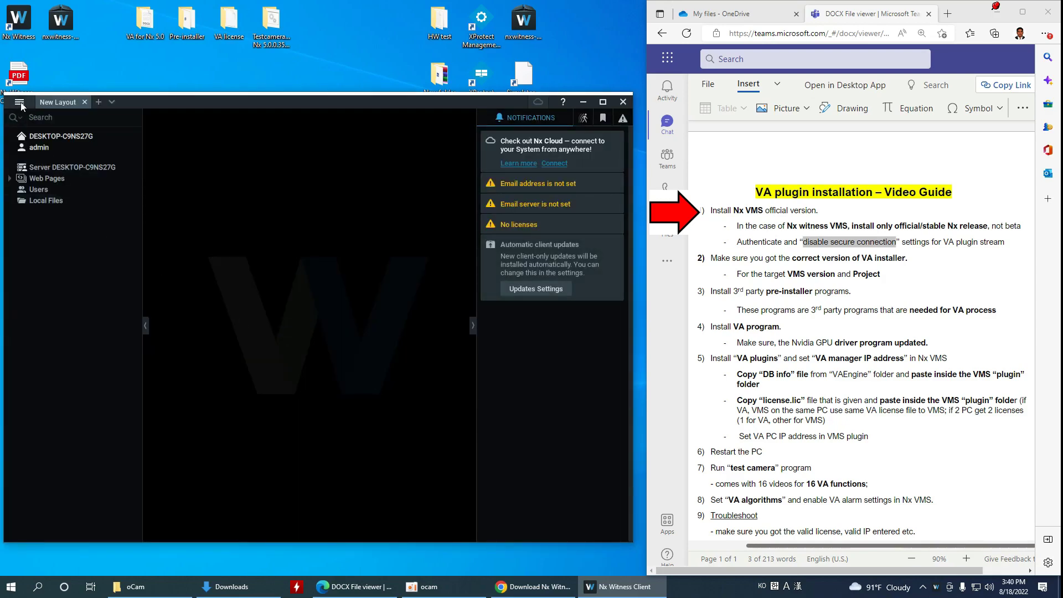
pyautogui.click(20, 103)
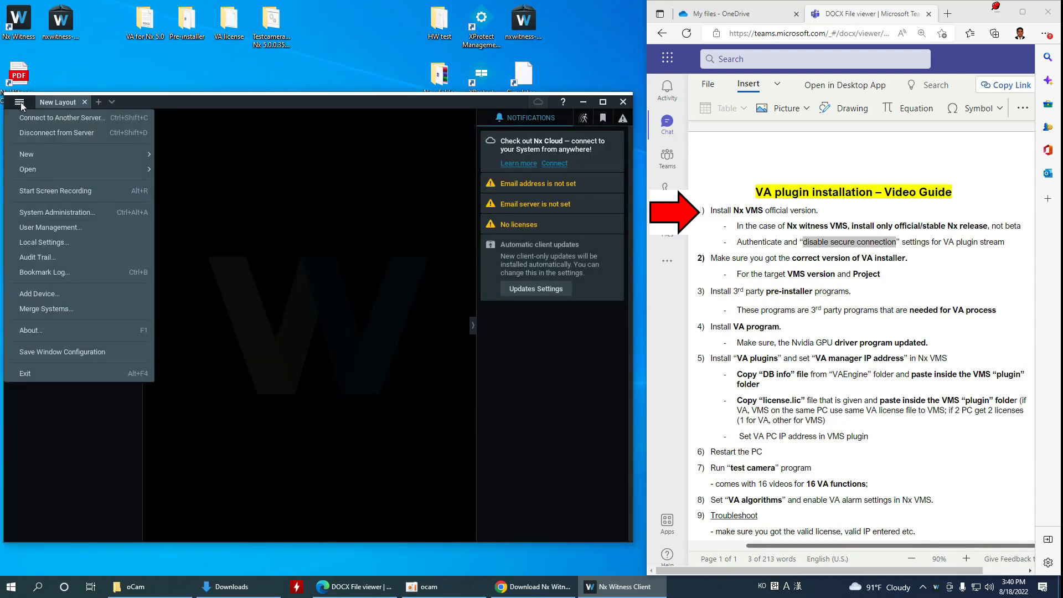
pyautogui.click(71, 214)
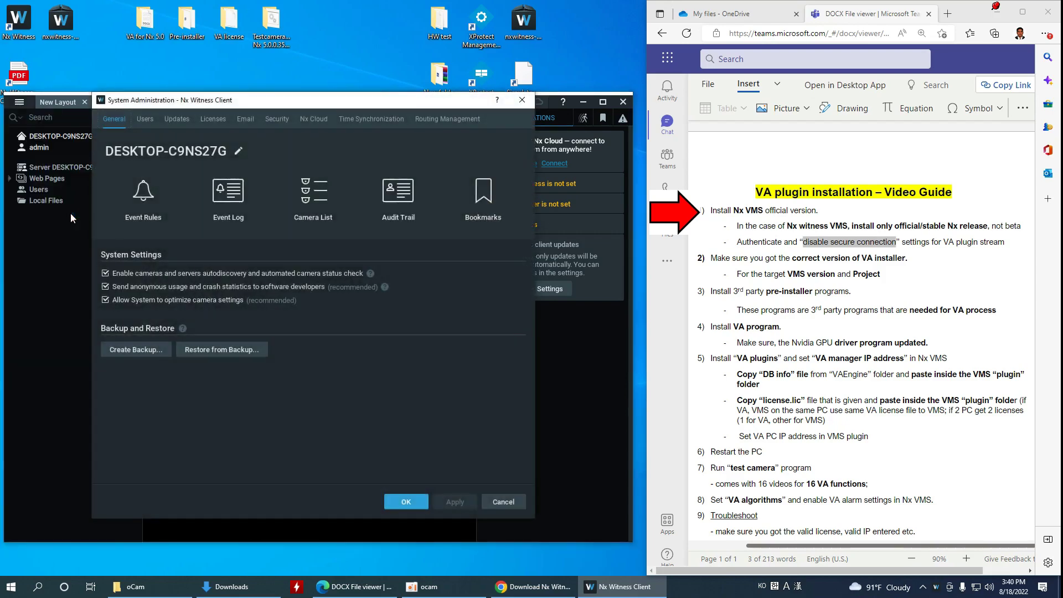
pyautogui.click(121, 274)
pyautogui.click(131, 288)
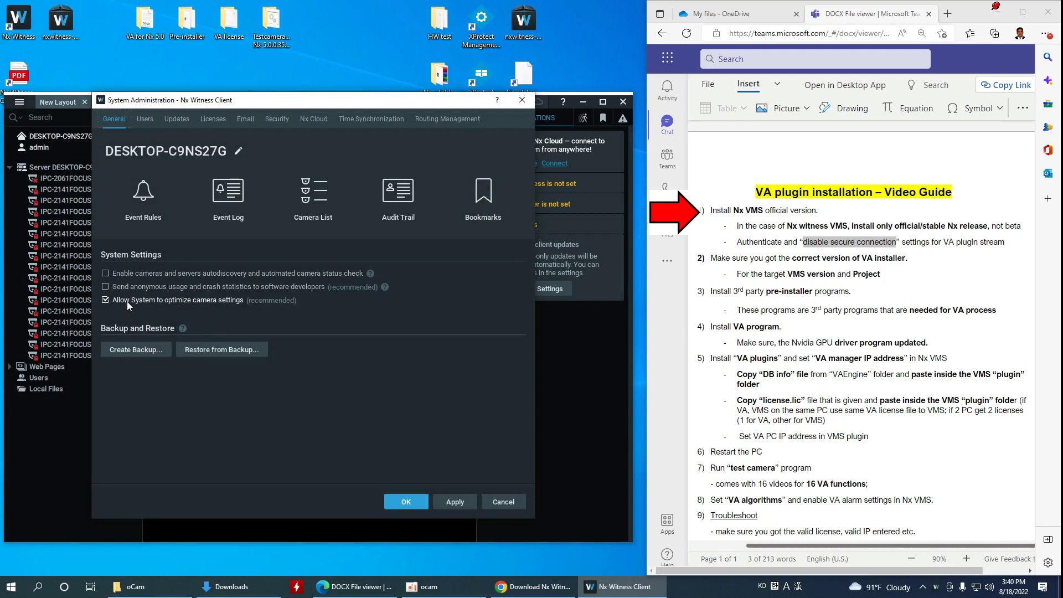
pyautogui.click(127, 301)
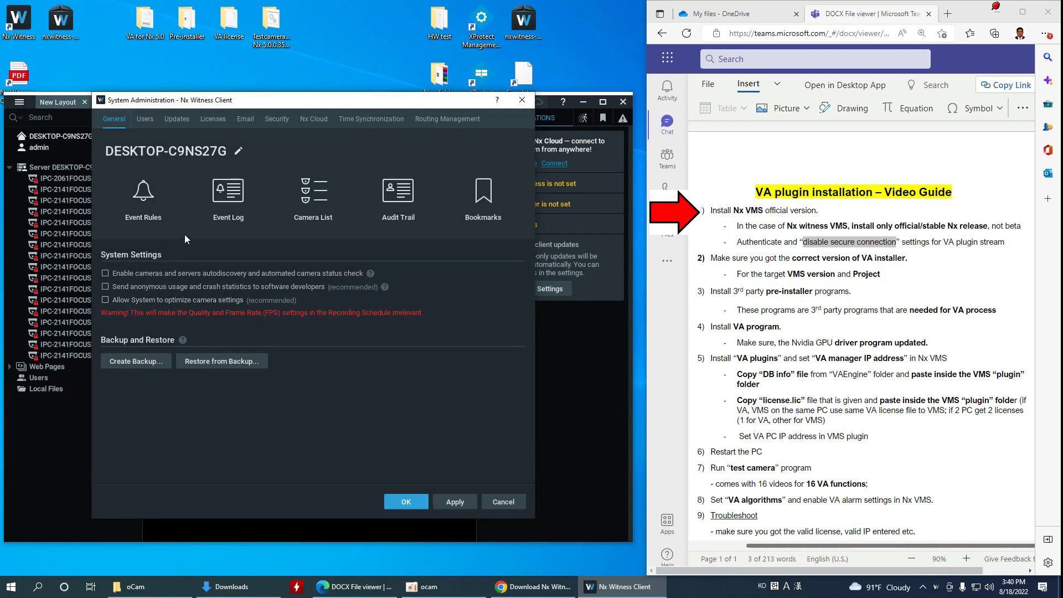
pyautogui.click(145, 120)
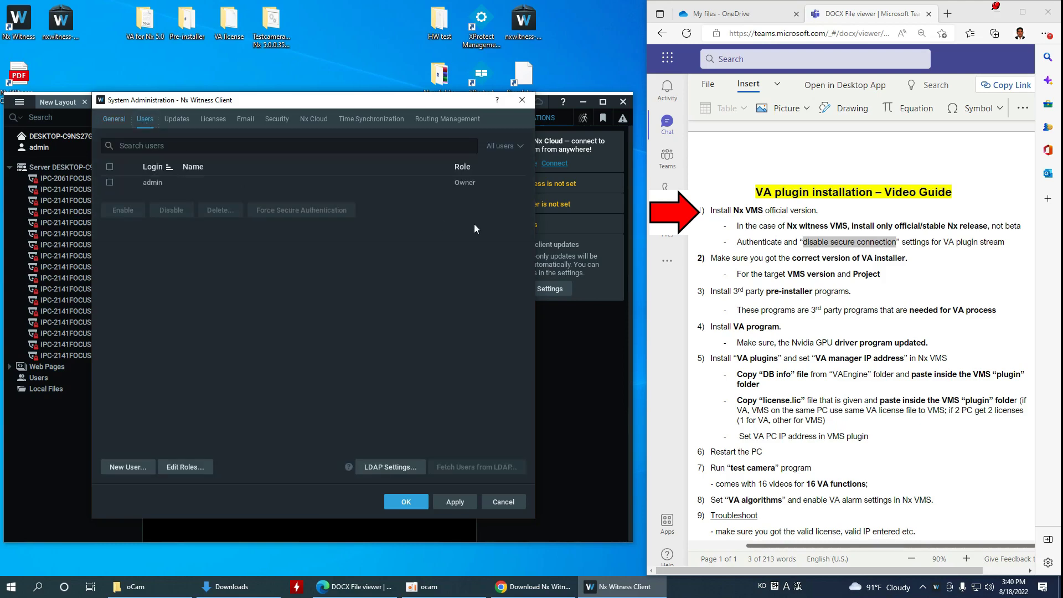
# Open the admin user's settings and enable digest authentication.
pyautogui.moveTo(489, 184)
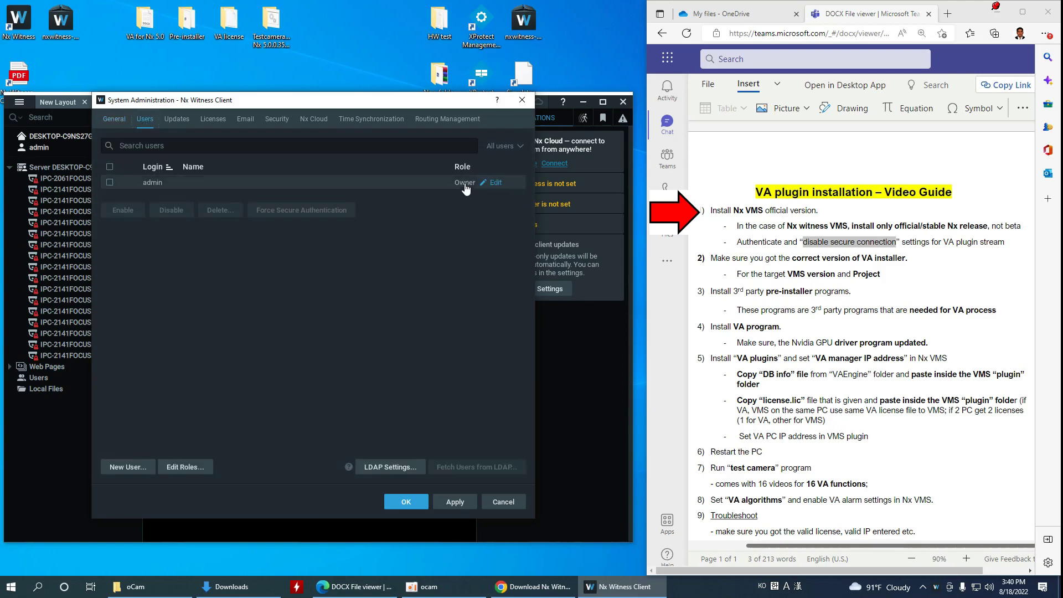
pyautogui.click(493, 184)
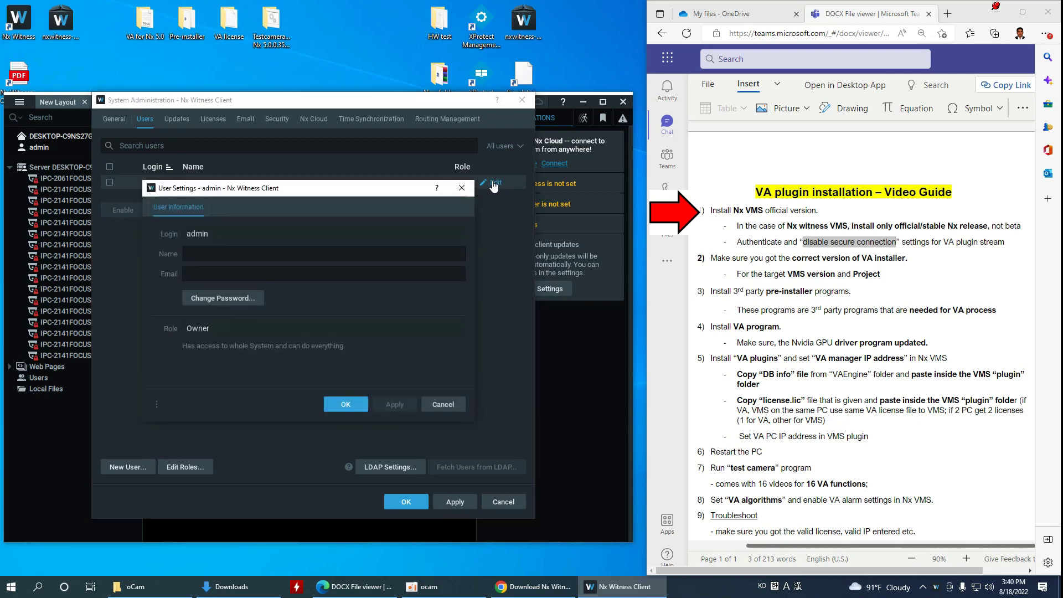
pyautogui.click(157, 405)
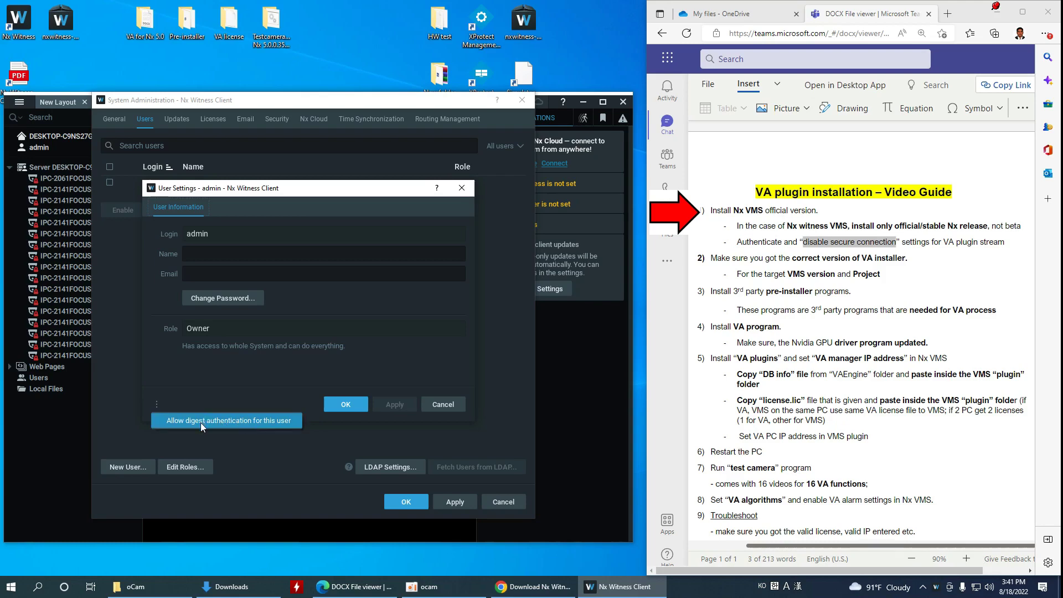
pyautogui.click(200, 421)
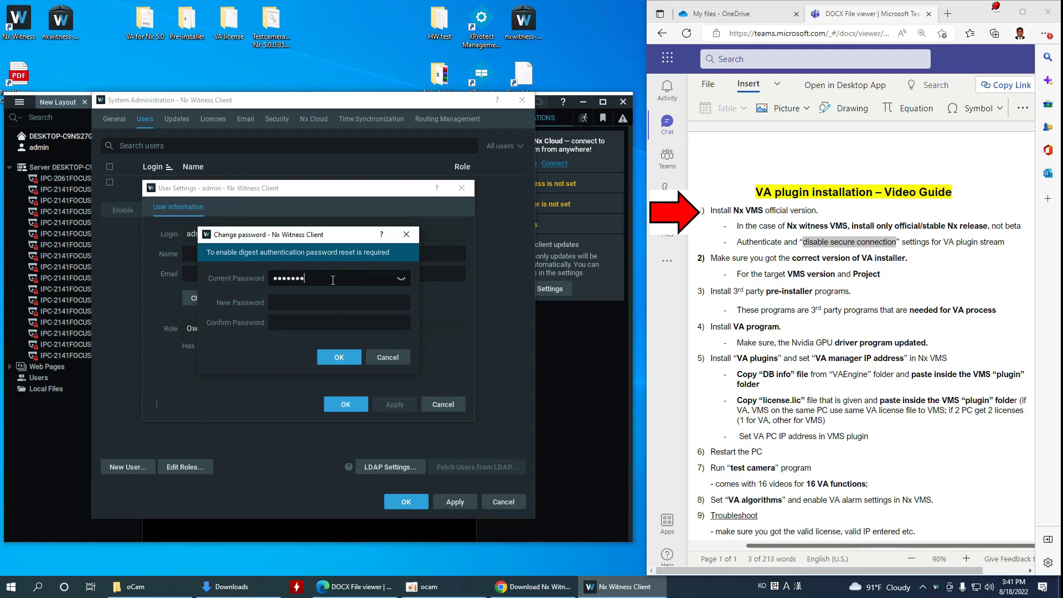
# Enter the current password, set and confirm a new admin password, and apply the settings.
pyautogui.click(401, 279)
pyautogui.write('4')
pyautogui.click(309, 300)
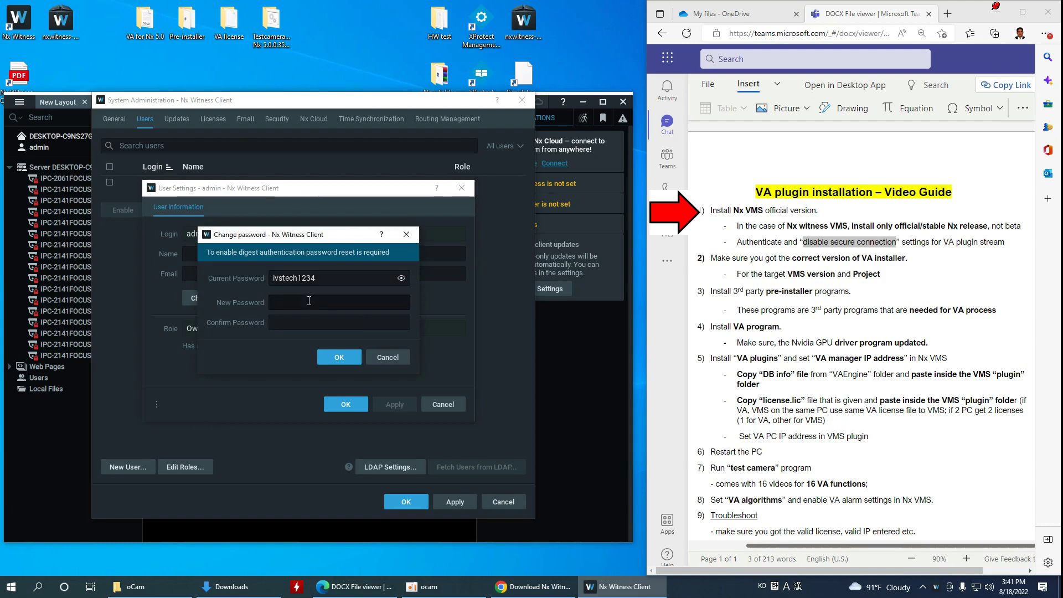
pyautogui.click(400, 303)
pyautogui.click(340, 323)
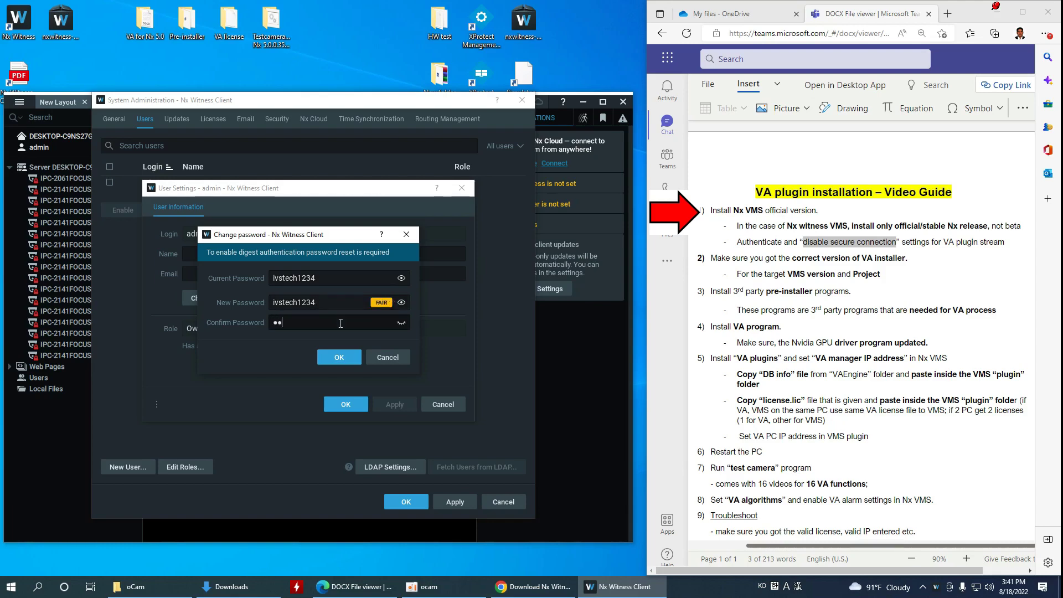
pyautogui.click(400, 323)
pyautogui.click(342, 356)
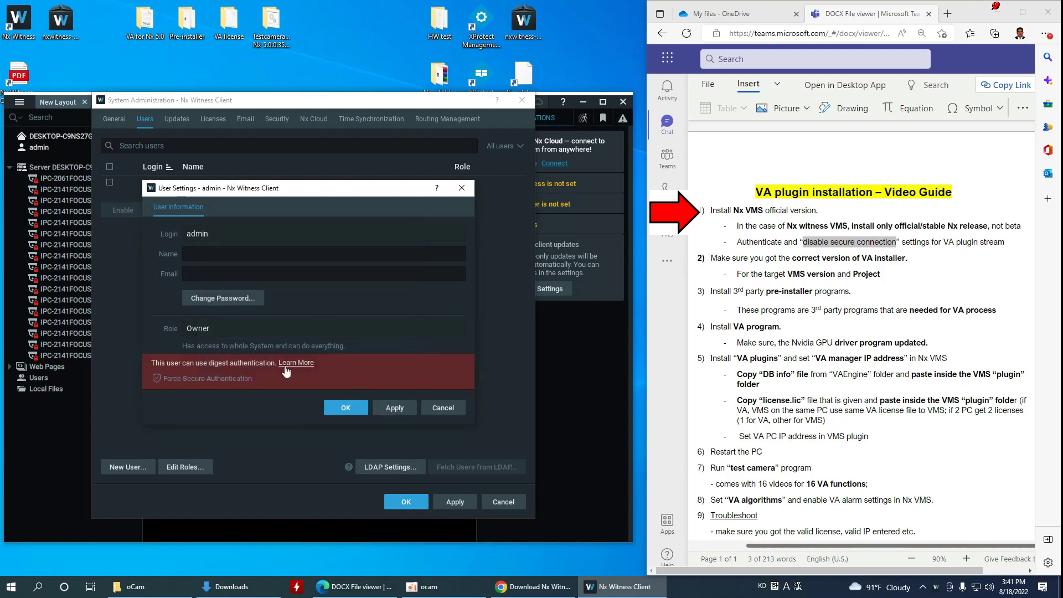
pyautogui.click(396, 408)
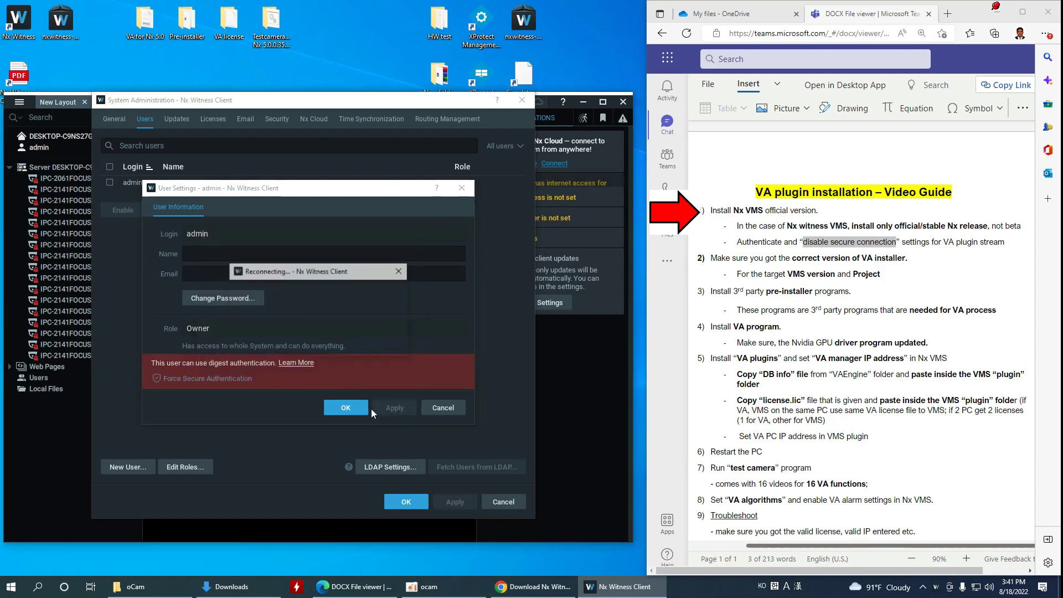
pyautogui.click(348, 409)
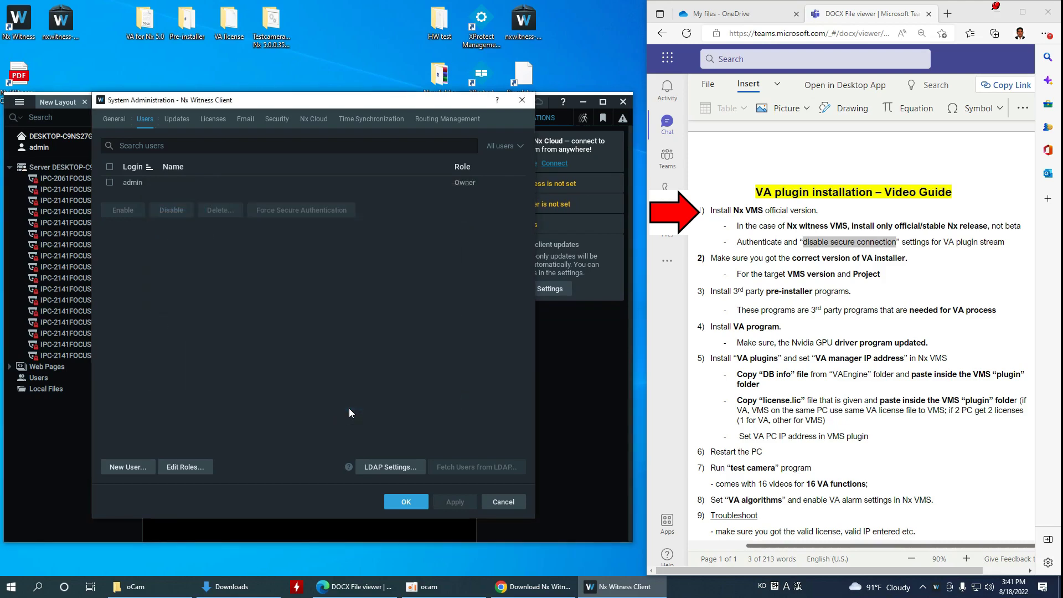
# Following guide item 3, open Pre-installer > Visual C++ Redistributable Packages.
pyautogui.click(583, 101)
pyautogui.moveTo(886, 275); pyautogui.dragTo(782, 261)
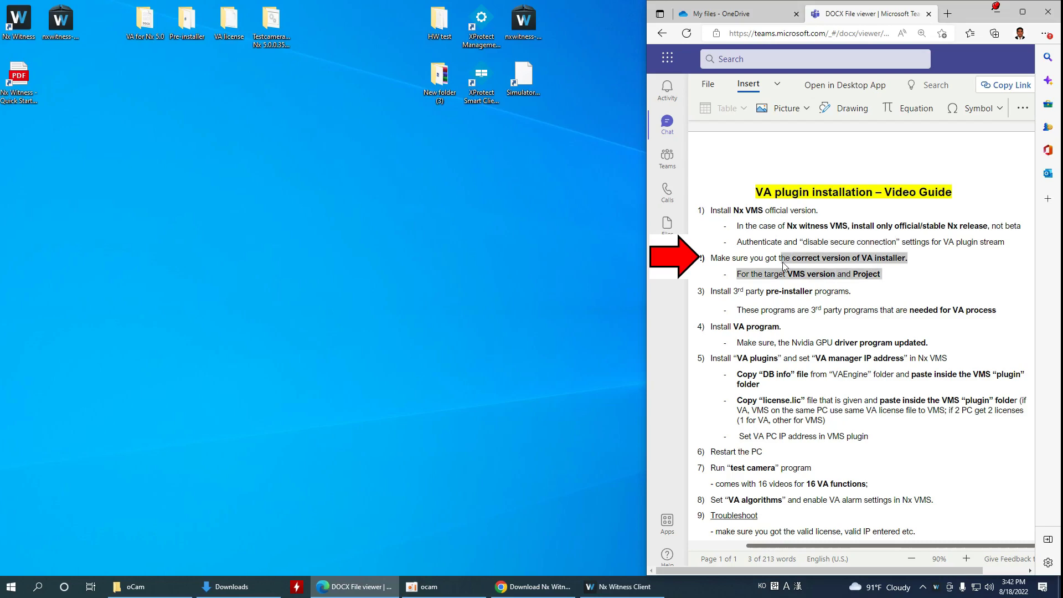
pyautogui.click(780, 291)
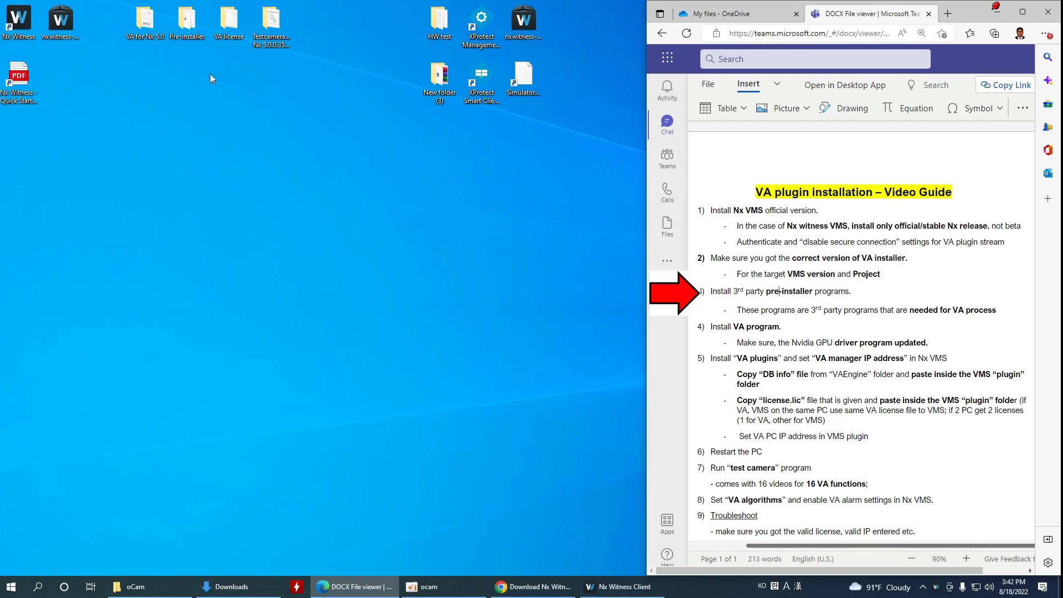
pyautogui.doubleClick(187, 21)
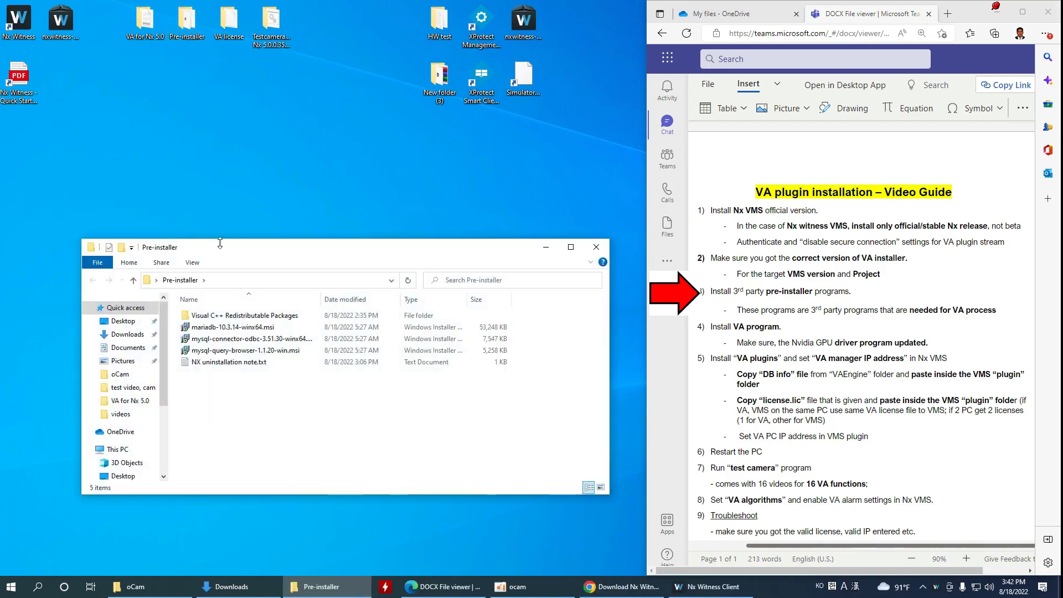
pyautogui.doubleClick(213, 317)
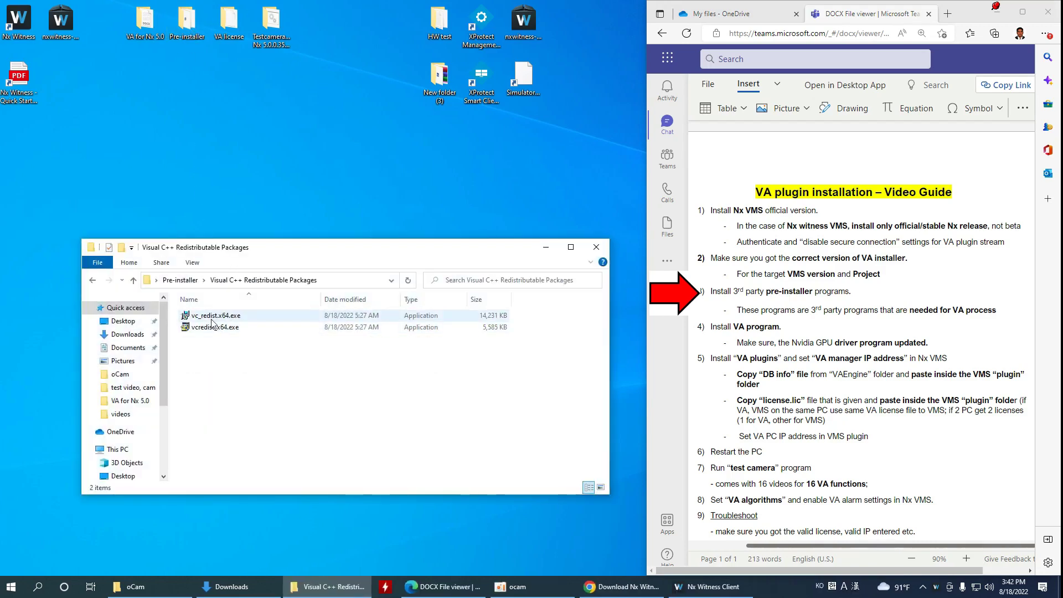
# Run vc_redist.x64.exe, agree to the license, install, and close the failed setup result.
pyautogui.doubleClick(211, 316)
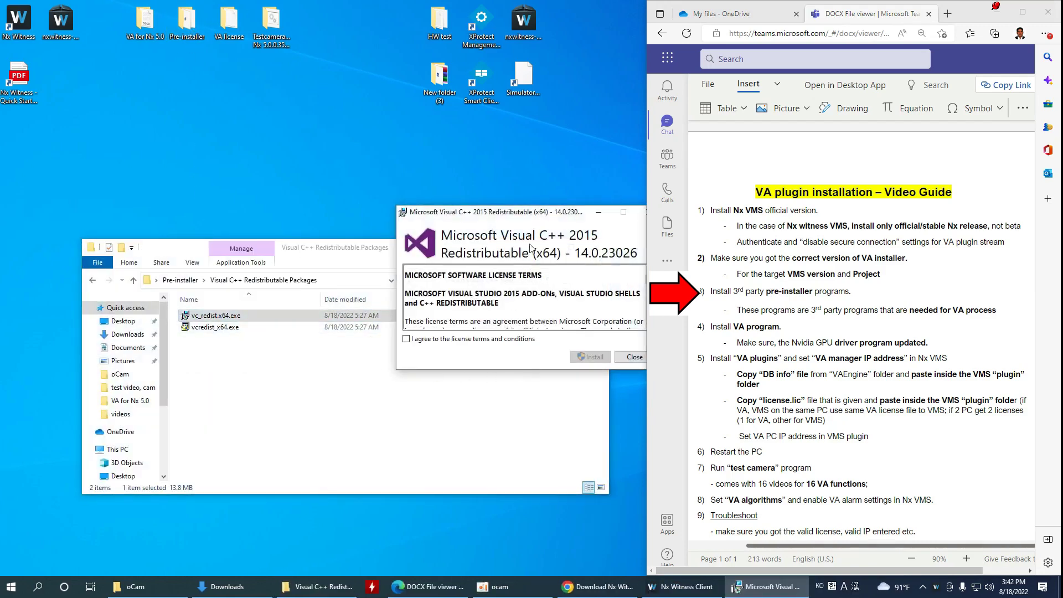
pyautogui.click(302, 327)
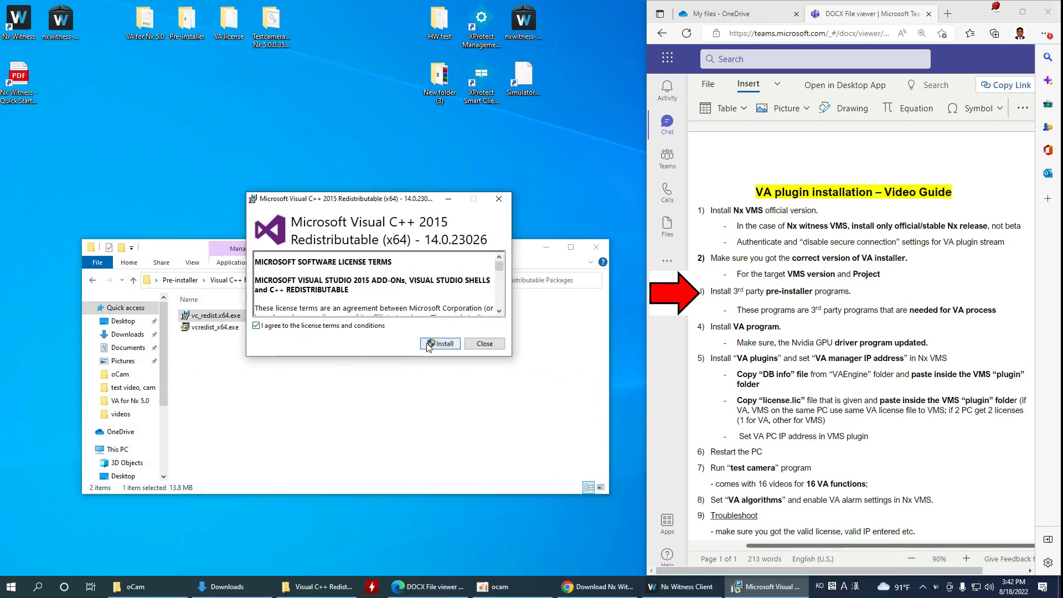
pyautogui.click(428, 343)
pyautogui.click(490, 342)
# Run vcredist_x64.exe, cancel its Visual C++ 2010 maintenance, and return to Pre-installer.
pyautogui.click(222, 329)
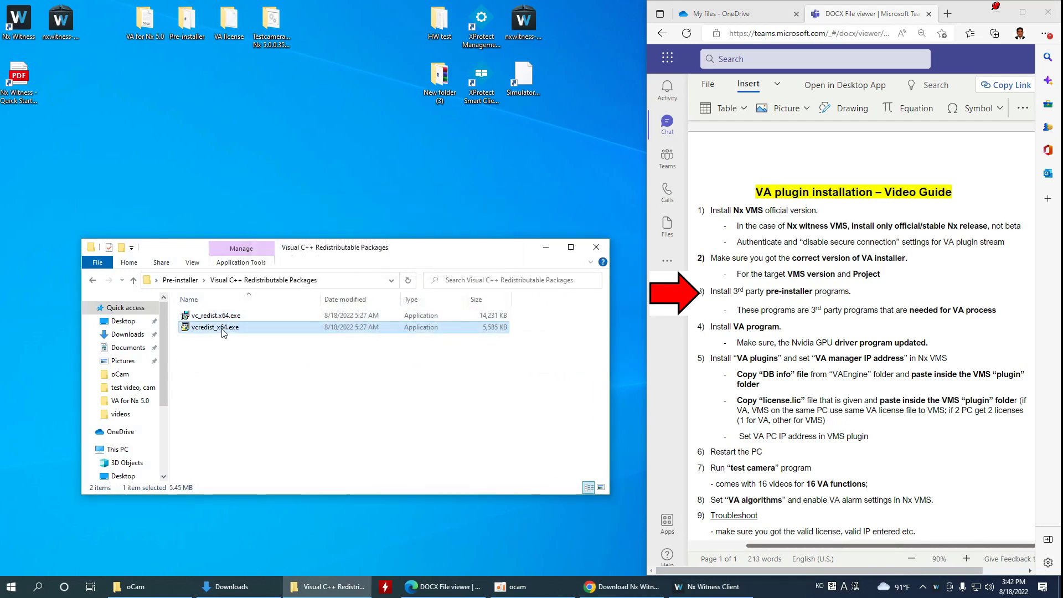
pyautogui.doubleClick(487, 327)
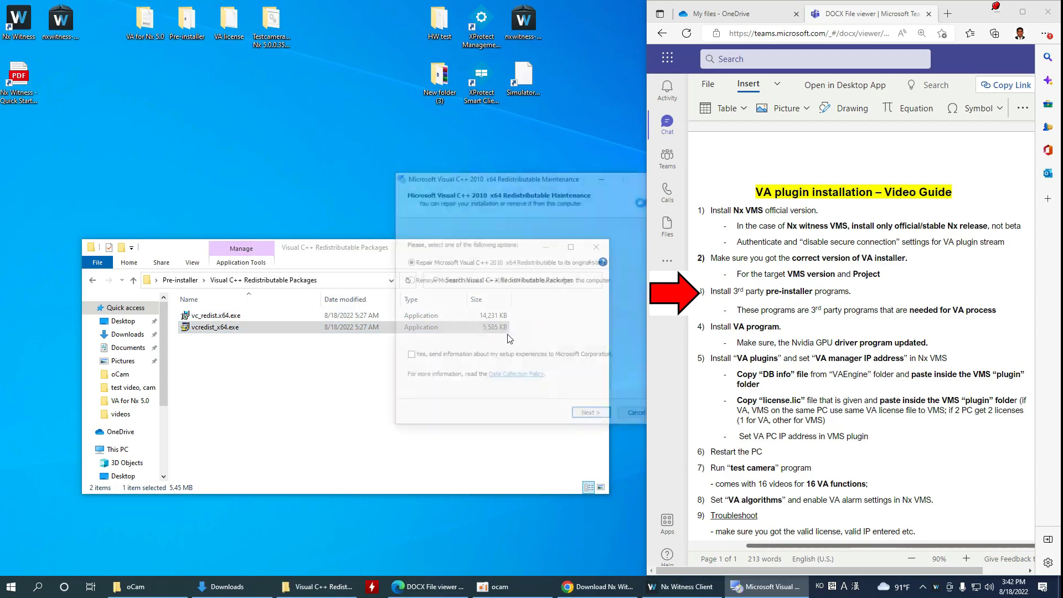
pyautogui.moveTo(520, 184); pyautogui.dragTo(305, 173)
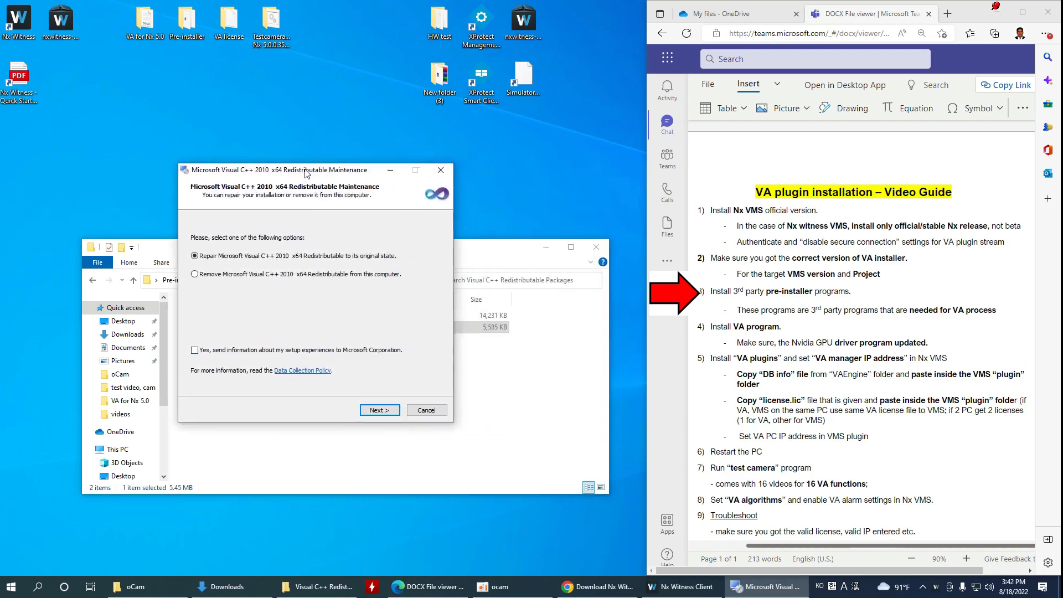
pyautogui.click(425, 410)
pyautogui.click(556, 326)
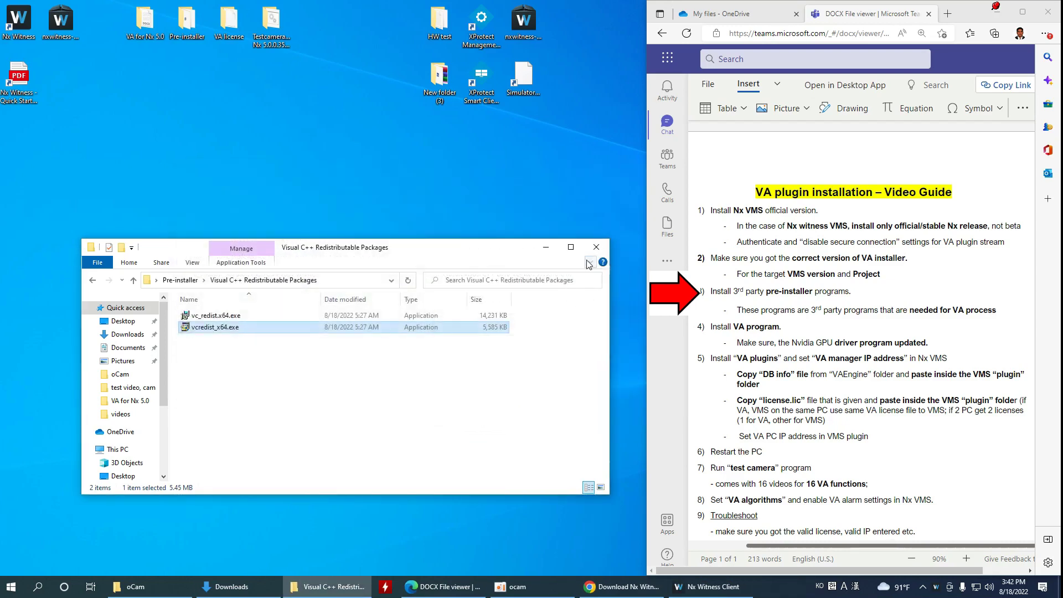
pyautogui.click(180, 280)
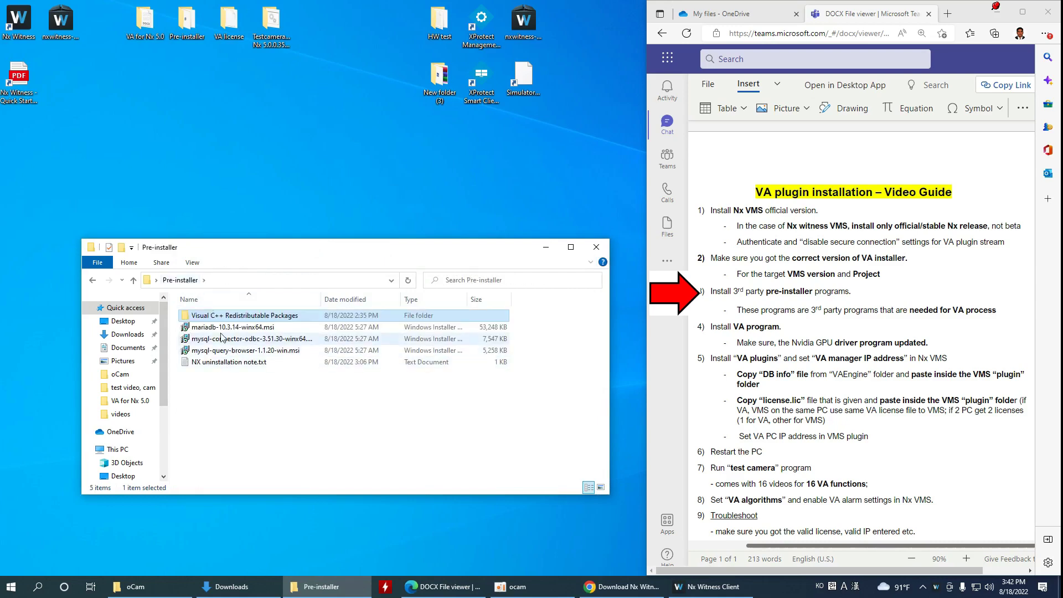
# Launch the MariaDB 10.3 installer, accept the license, keep default features, and set the root password.
pyautogui.doubleClick(224, 327)
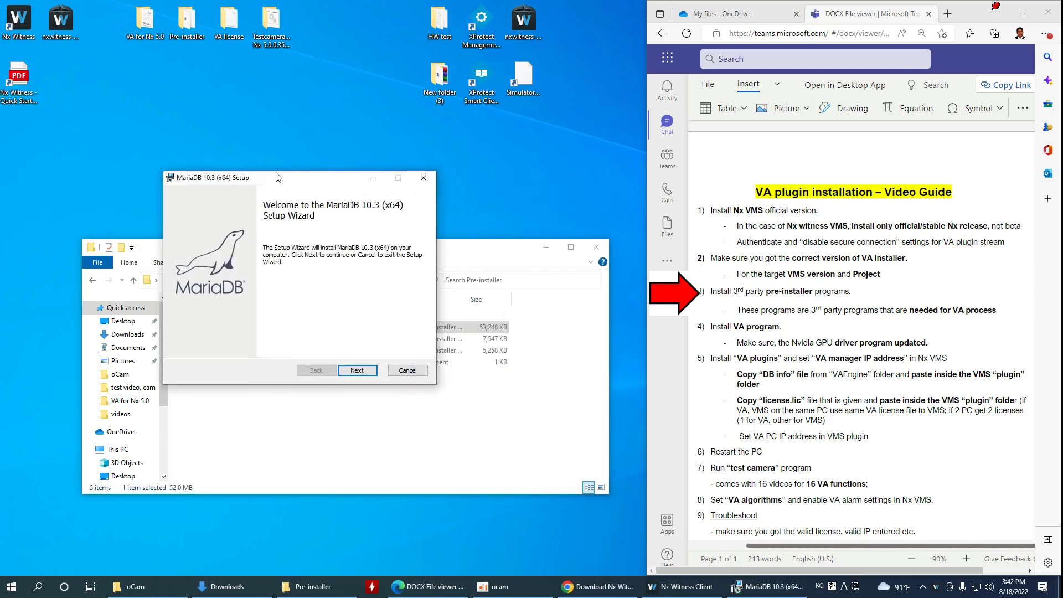
pyautogui.click(354, 370)
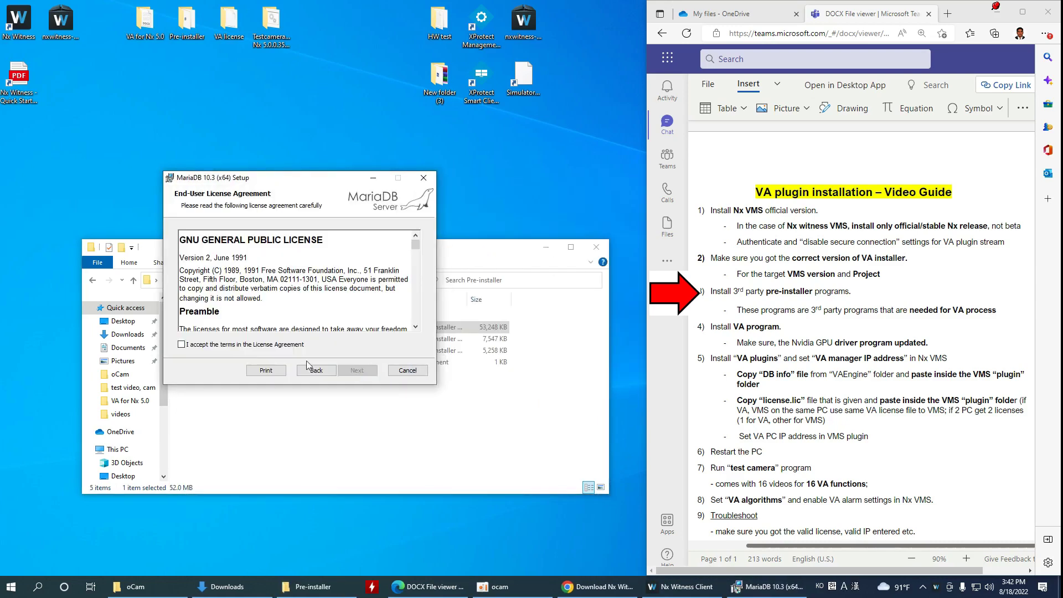
pyautogui.click(204, 345)
pyautogui.click(357, 370)
pyautogui.click(358, 371)
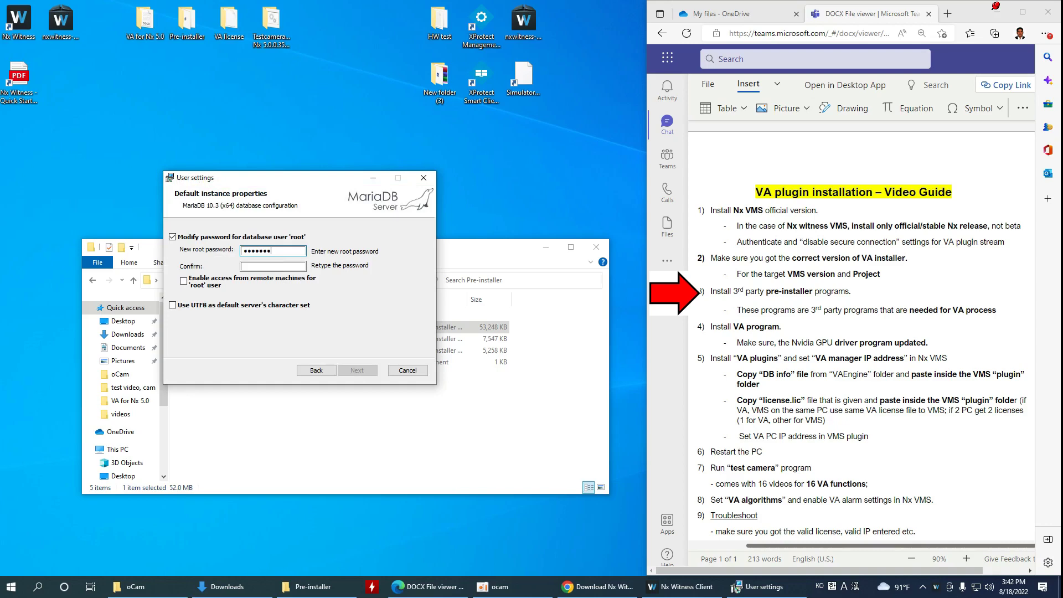
pyautogui.click(261, 267)
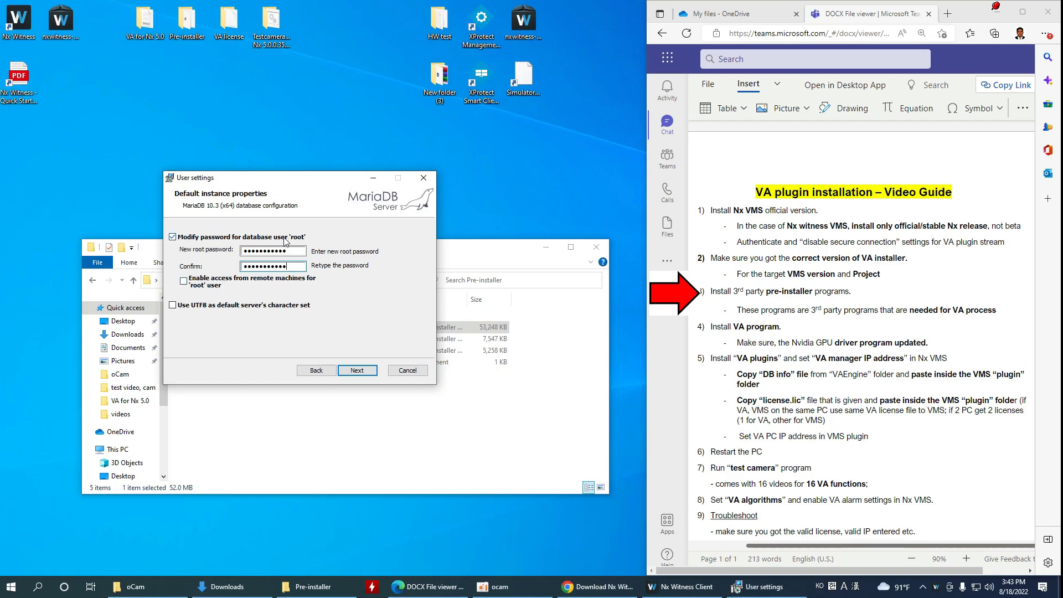
pyautogui.click(215, 238)
pyautogui.click(215, 238)
# Keep service MySQL on port 3306, finish installing MariaDB, and launch the Connector/ODBC installer.
pyautogui.click(357, 370)
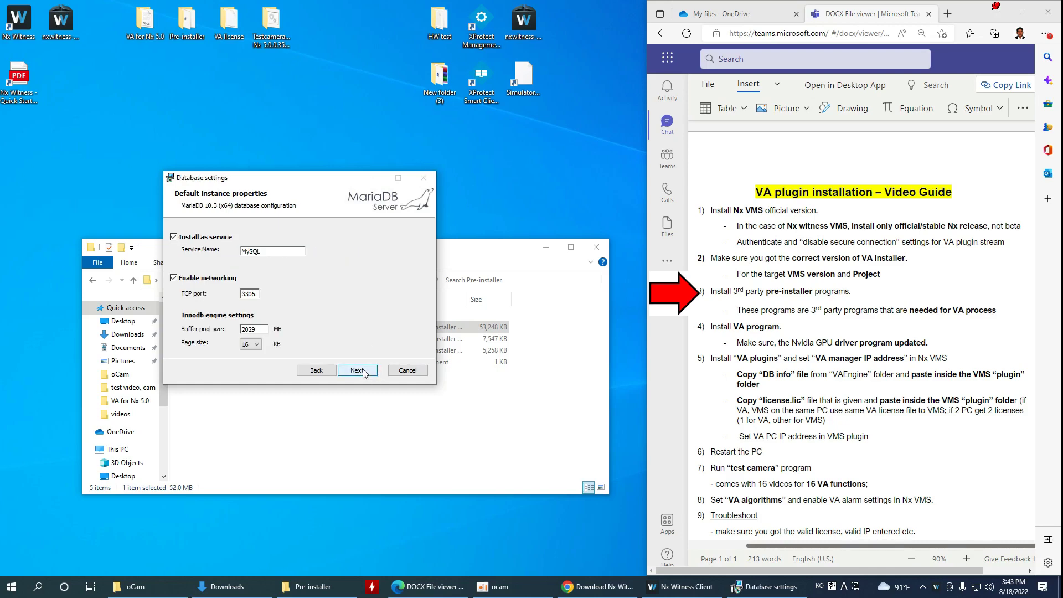
pyautogui.click(357, 370)
pyautogui.click(357, 370)
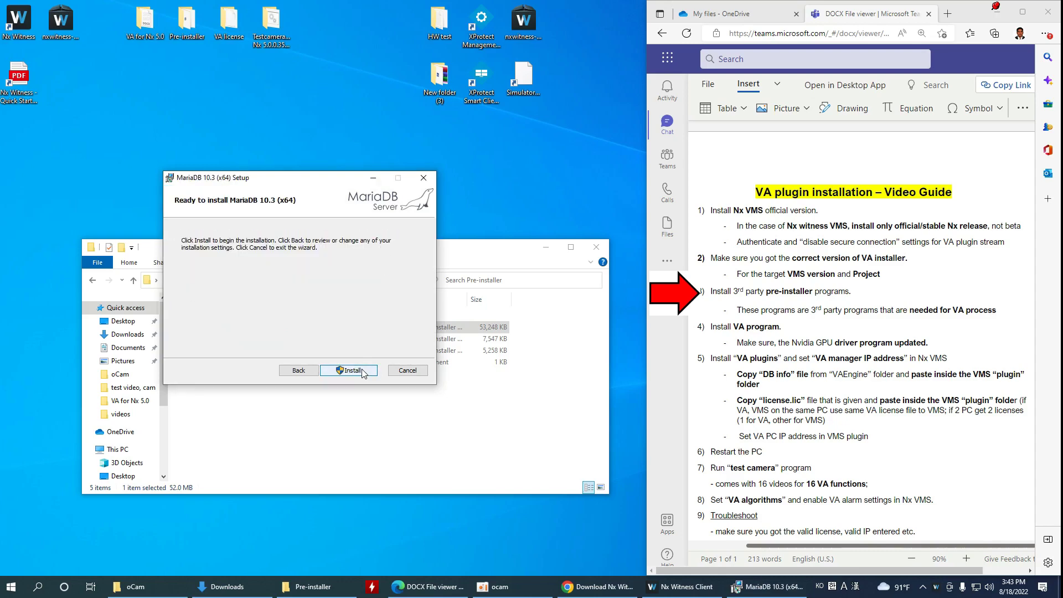
pyautogui.click(359, 370)
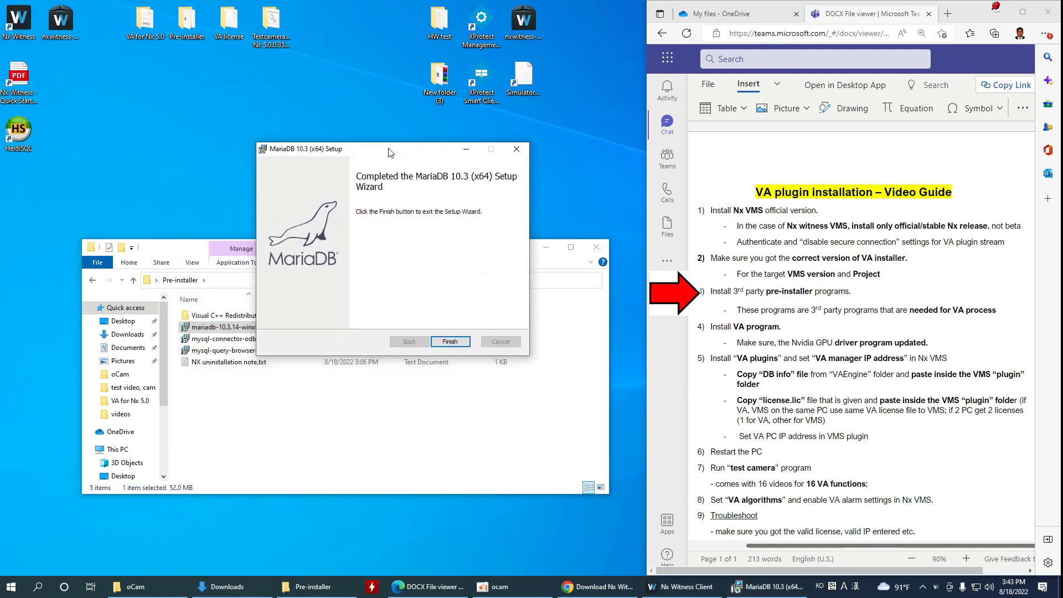
pyautogui.click(449, 341)
pyautogui.doubleClick(244, 338)
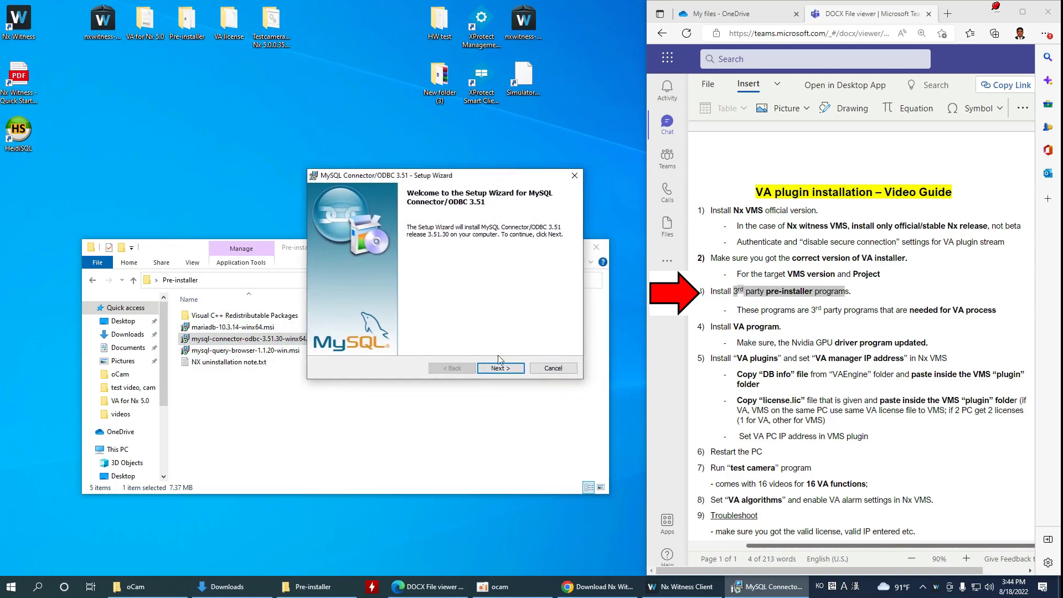
# Install MySQL Connector/ODBC 3.51 with the Typical setup type and close the wizard.
pyautogui.click(500, 368)
pyautogui.click(512, 369)
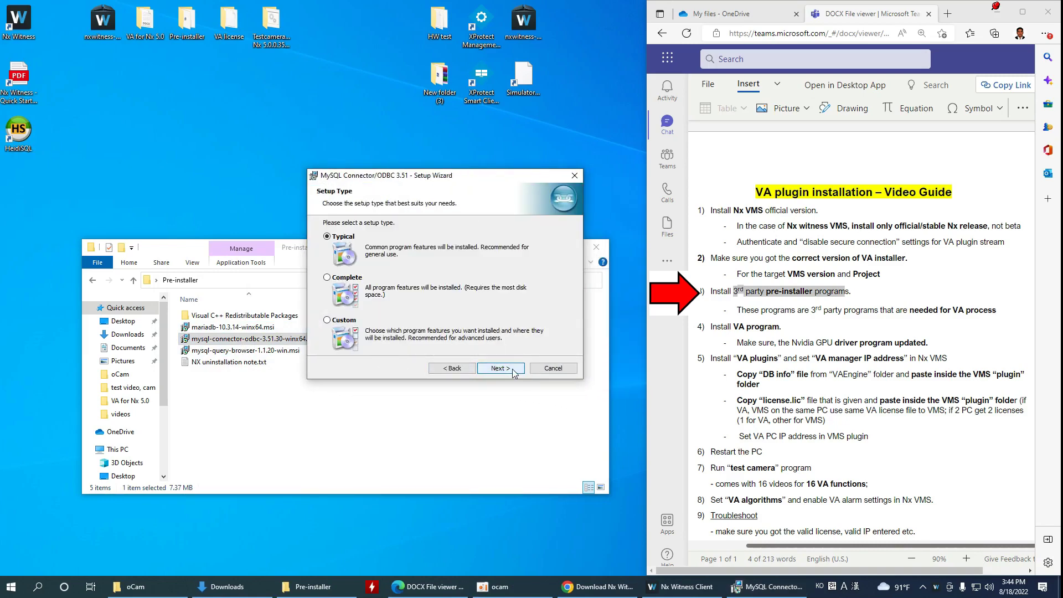
pyautogui.click(500, 368)
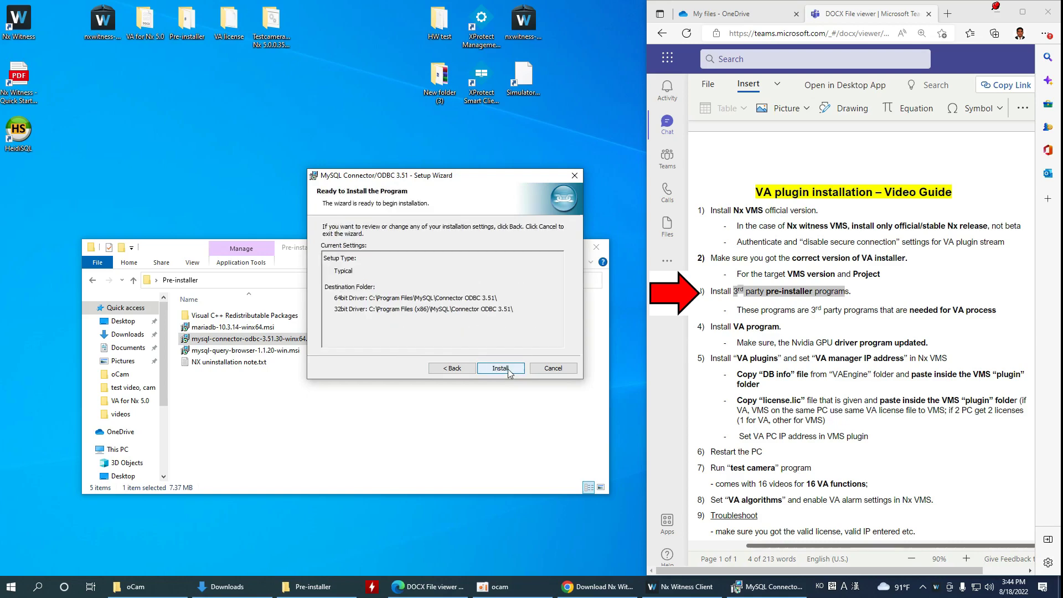
pyautogui.click(500, 368)
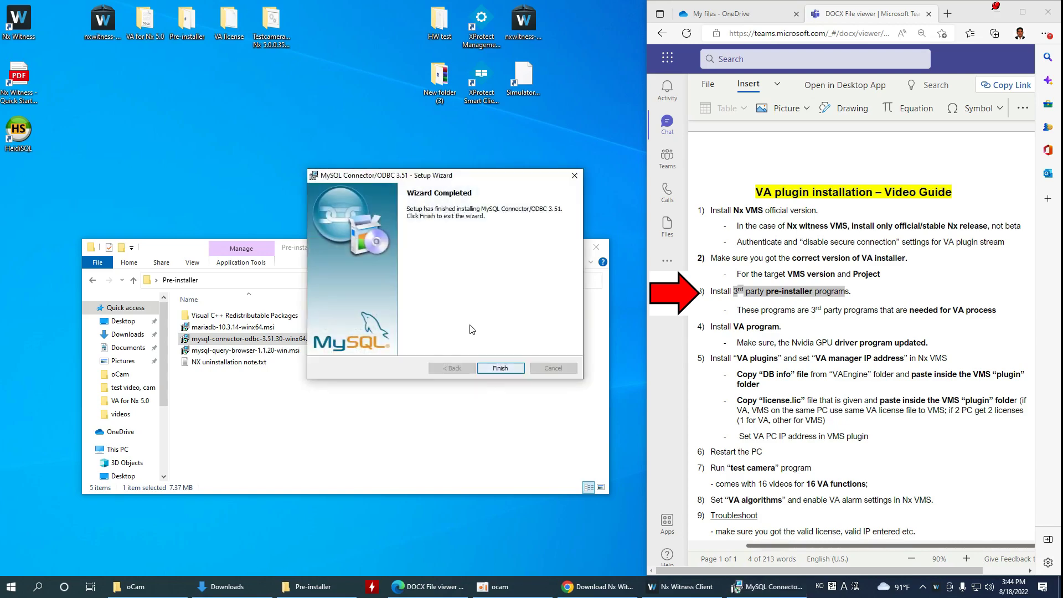
pyautogui.click(500, 368)
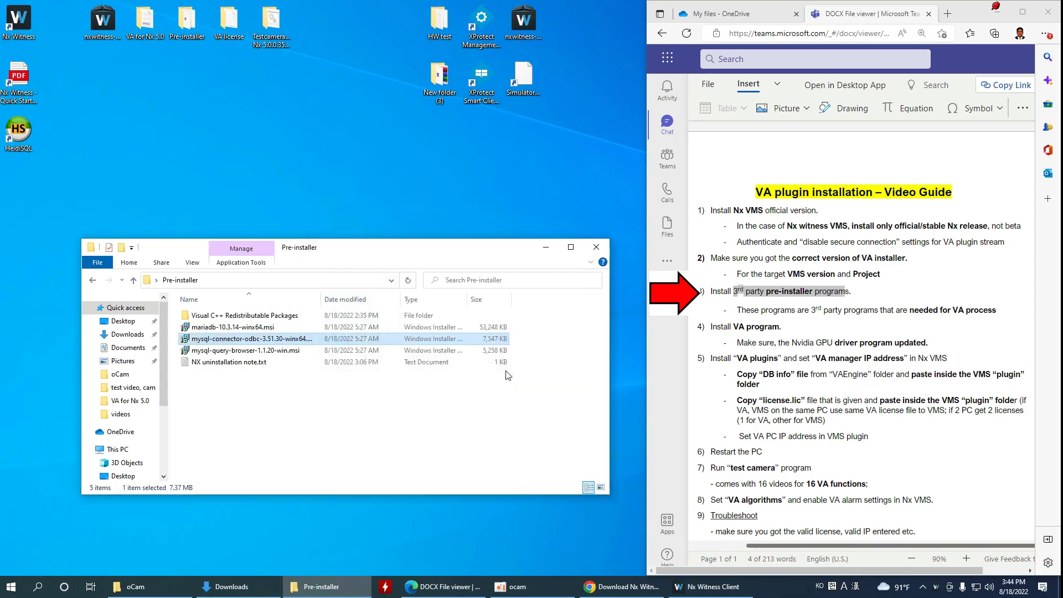
# Install MySQL Query Browser 1.1 as a Complete setup in the default folder, then return to the guide.
pyautogui.doubleClick(228, 350)
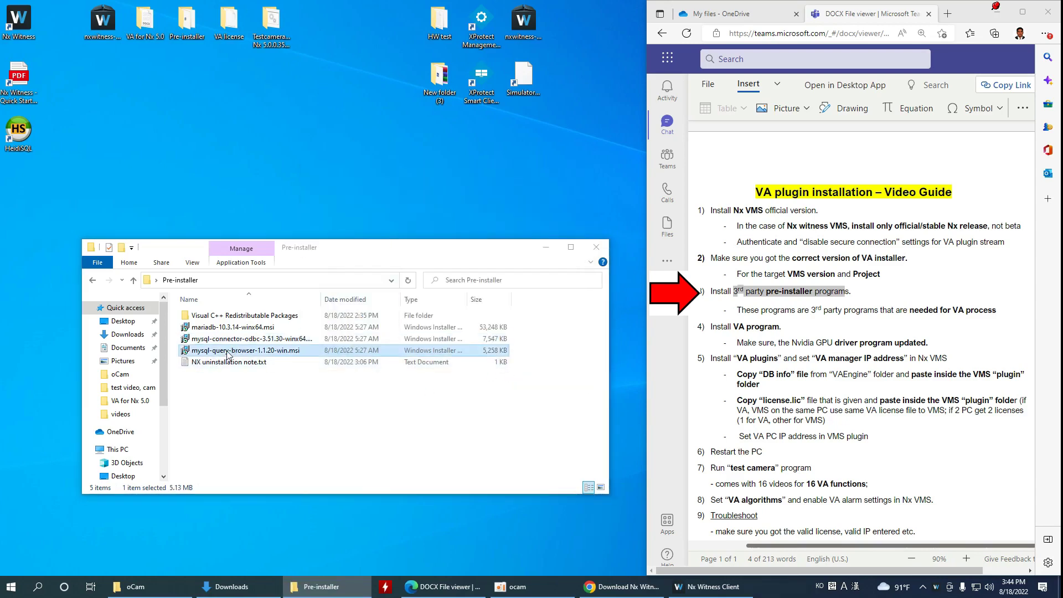
pyautogui.moveTo(565, 197); pyautogui.dragTo(436, 141)
pyautogui.click(462, 325)
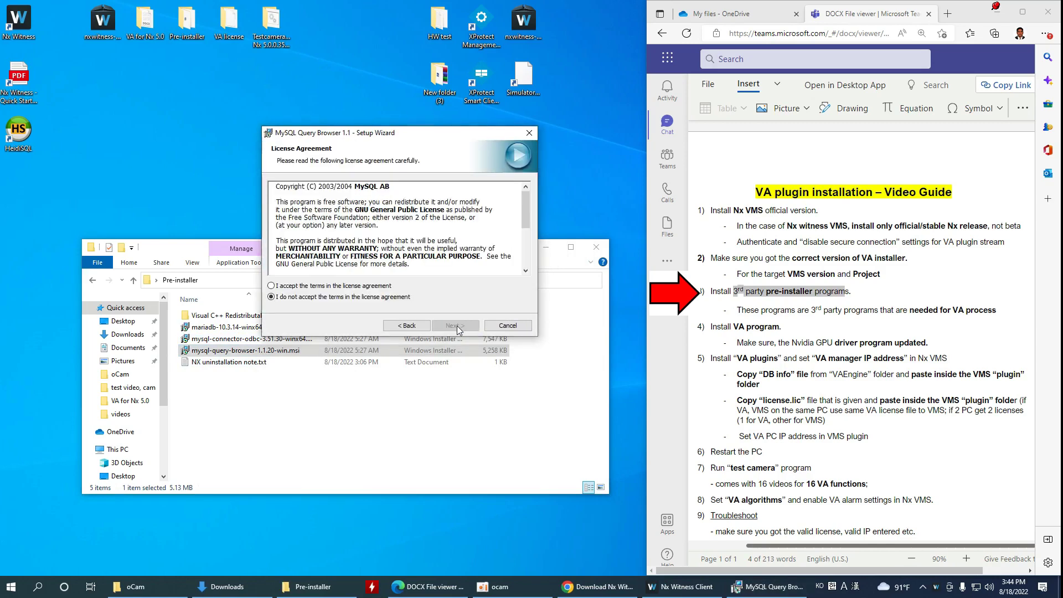
pyautogui.click(349, 286)
pyautogui.click(462, 325)
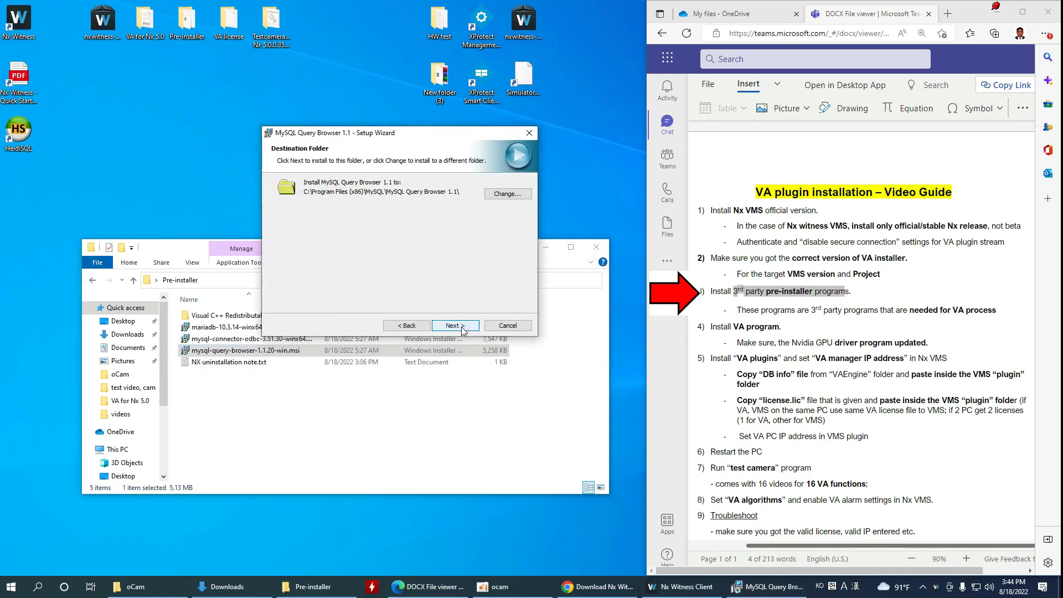
pyautogui.click(464, 327)
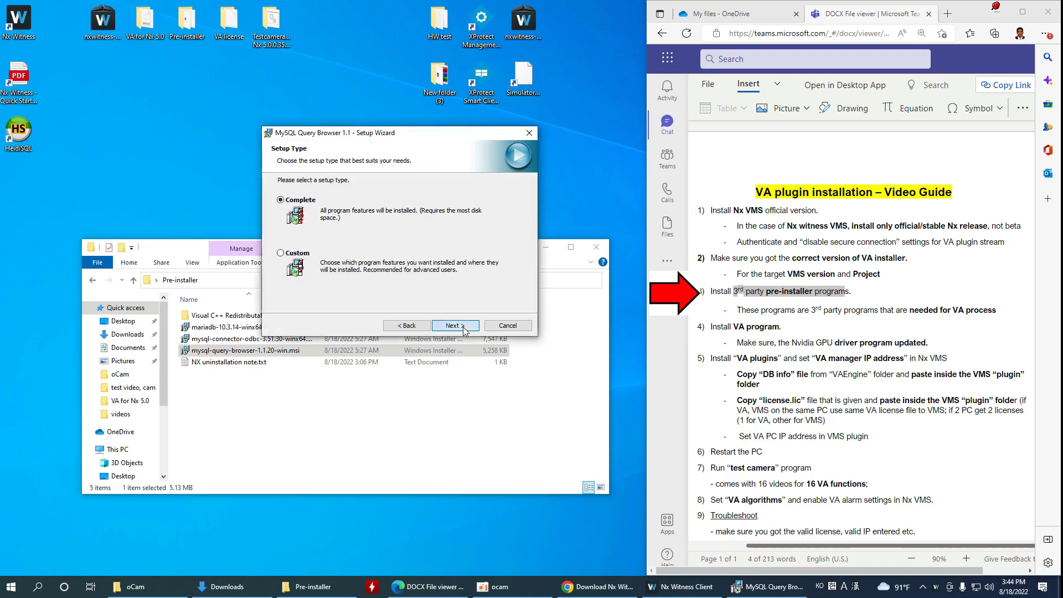
pyautogui.click(464, 327)
pyautogui.click(455, 326)
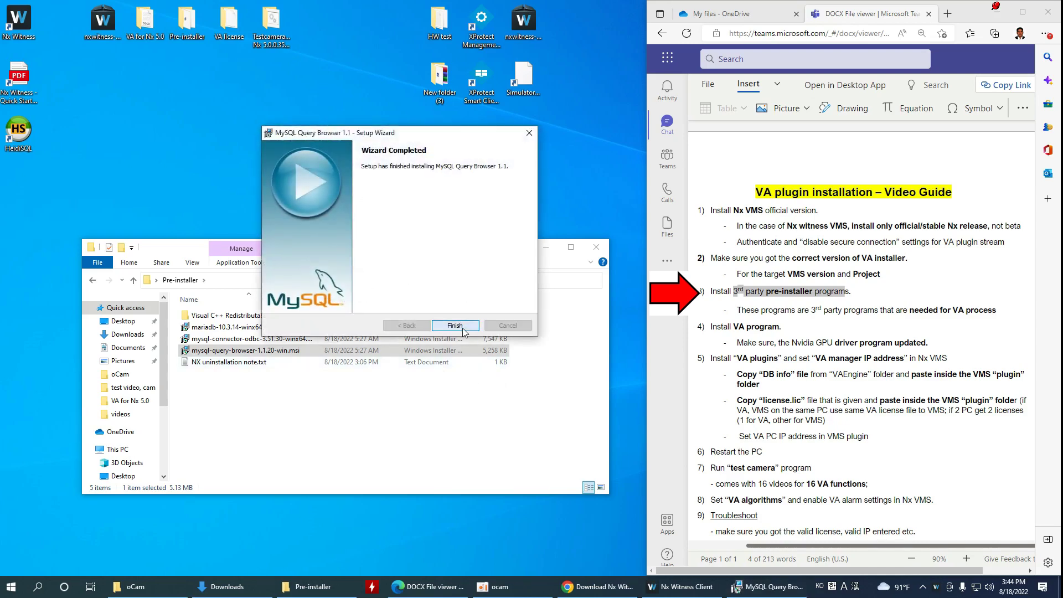
pyautogui.click(455, 326)
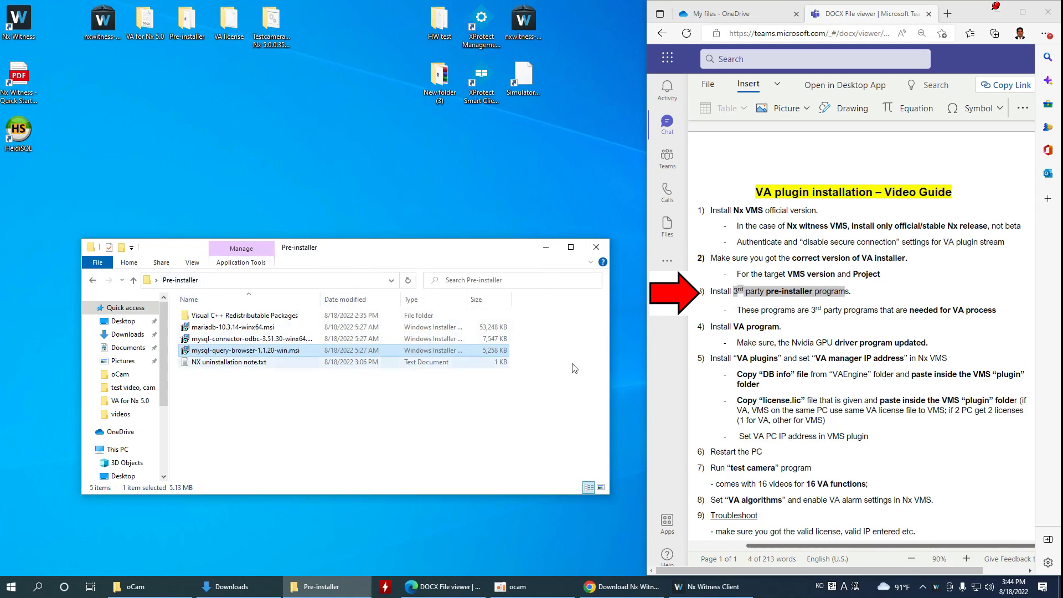
pyautogui.click(719, 340)
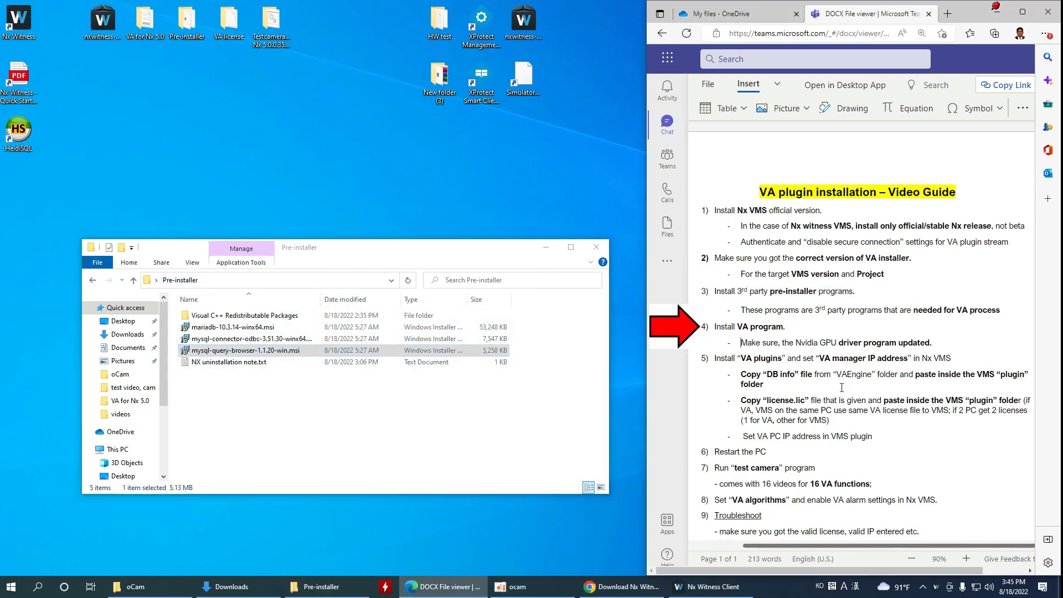
# Close the Pre-installer window and launch VAEngine.exe from VA for Nx 5.0 > Brandless > VA_2.4.8.
pyautogui.click(521, 247)
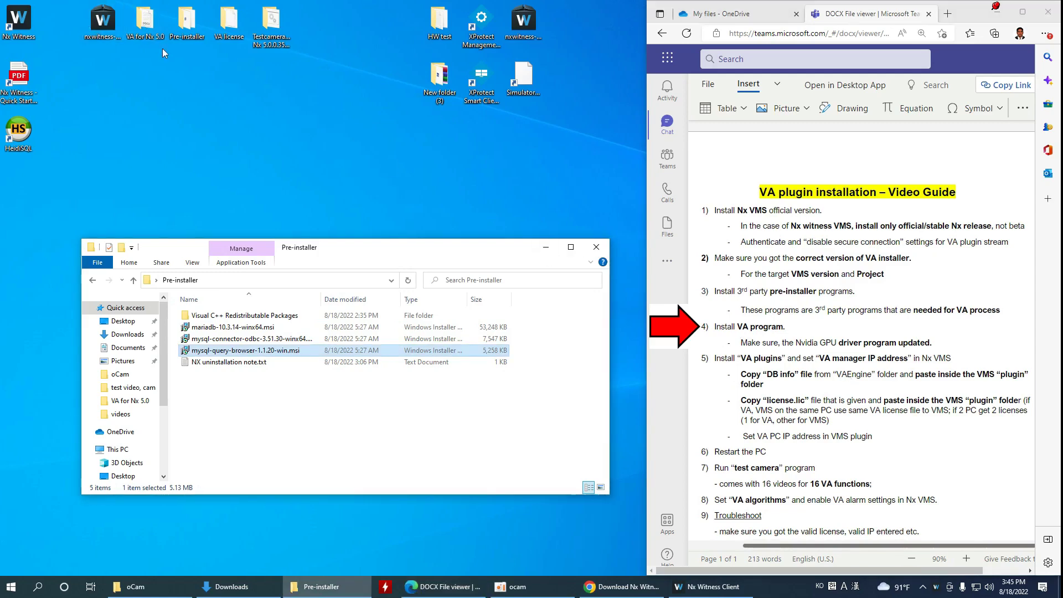
pyautogui.click(595, 246)
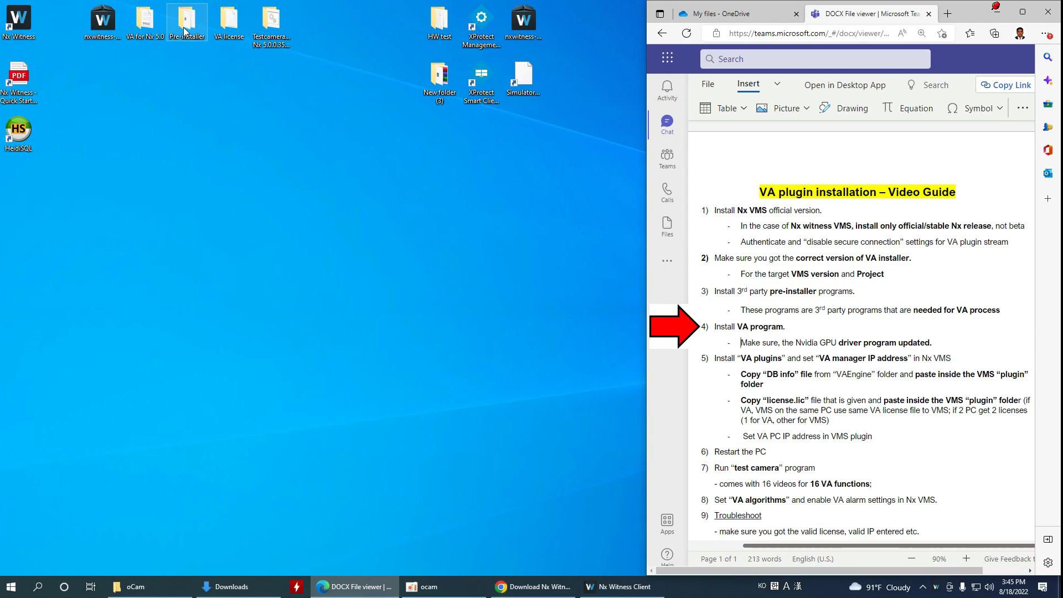
pyautogui.doubleClick(145, 25)
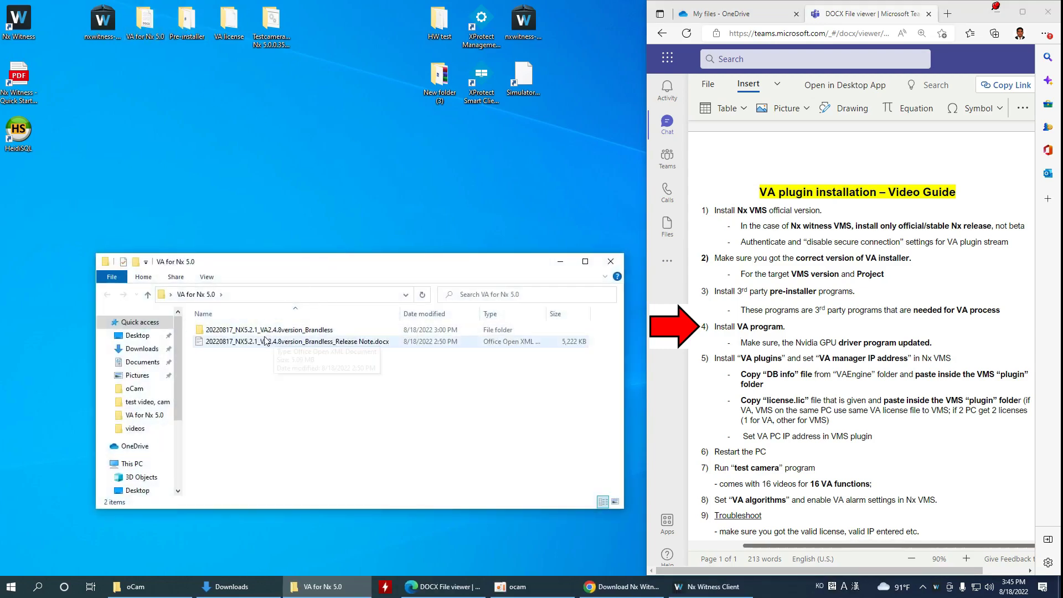
pyautogui.doubleClick(249, 330)
pyautogui.doubleClick(220, 340)
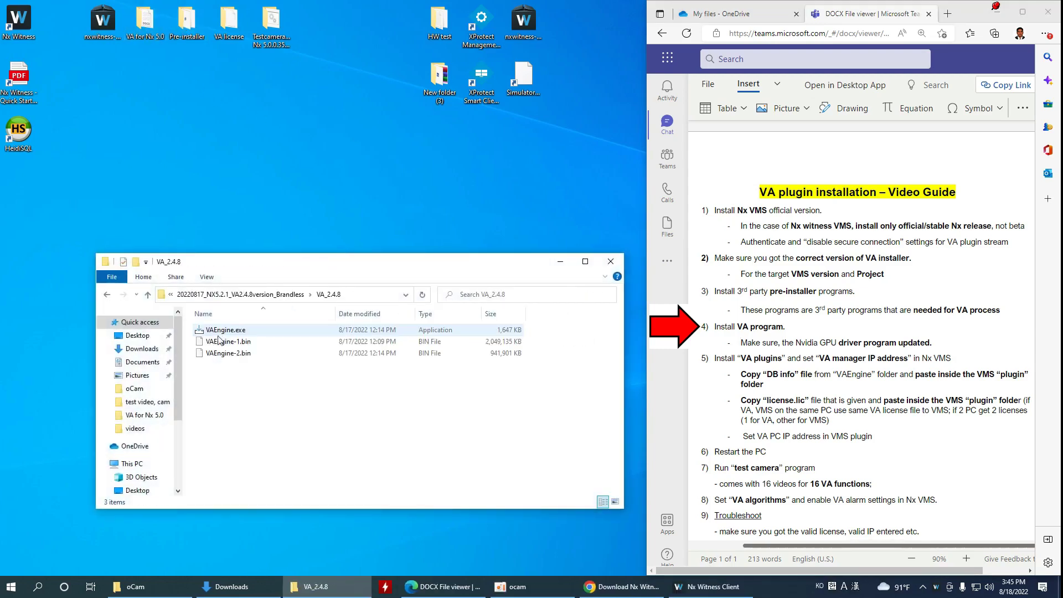
pyautogui.click(223, 331)
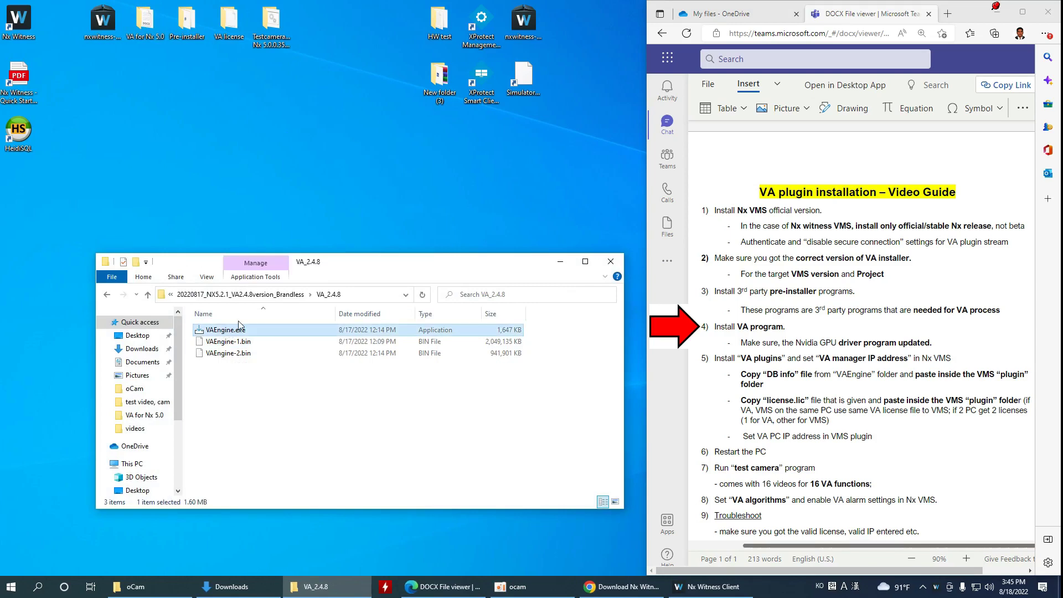
pyautogui.doubleClick(236, 328)
pyautogui.moveTo(295, 270); pyautogui.dragTo(278, 271)
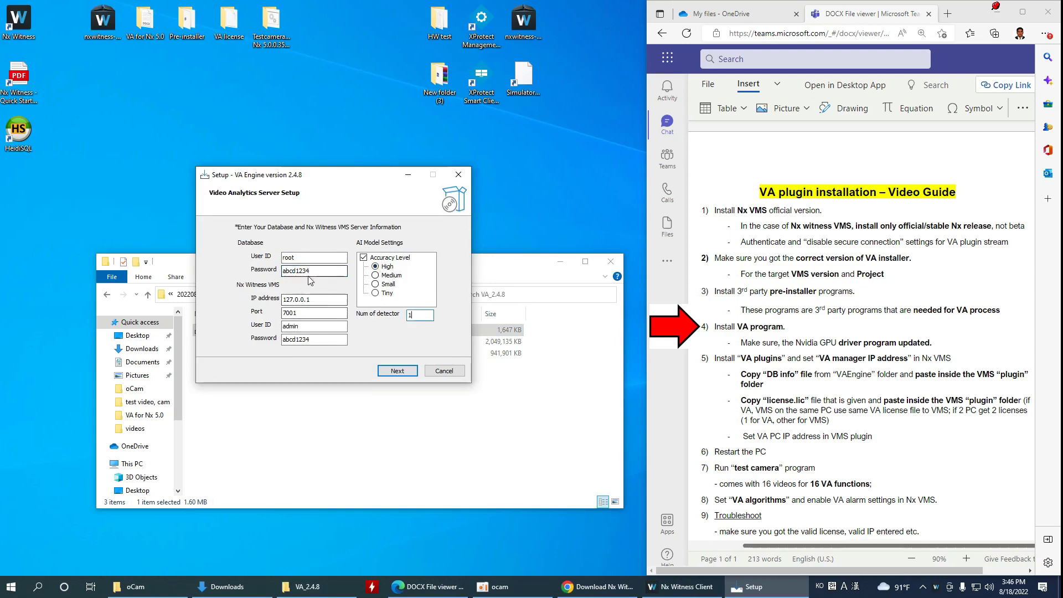
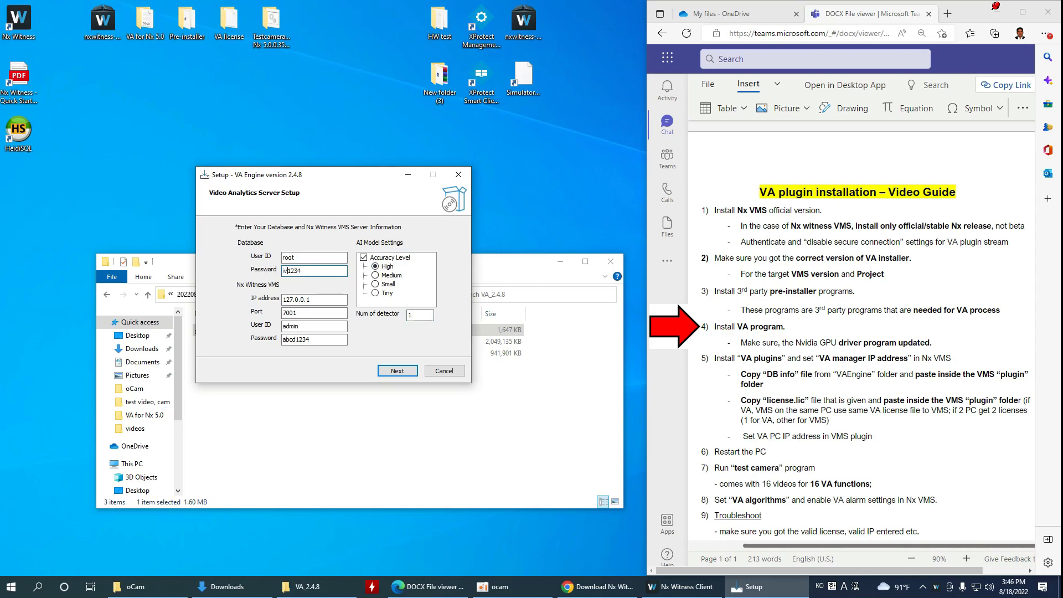
# Enter the new account password in the database Password field, paste it into the VMS Password field, and select the 127.0.0.1 IP.
pyautogui.moveTo(315, 270); pyautogui.dragTo(278, 274)
pyautogui.hotkey('ctrl', 'c')
pyautogui.moveTo(318, 340); pyautogui.dragTo(253, 342)
pyautogui.hotkey('ctrl', 'v')
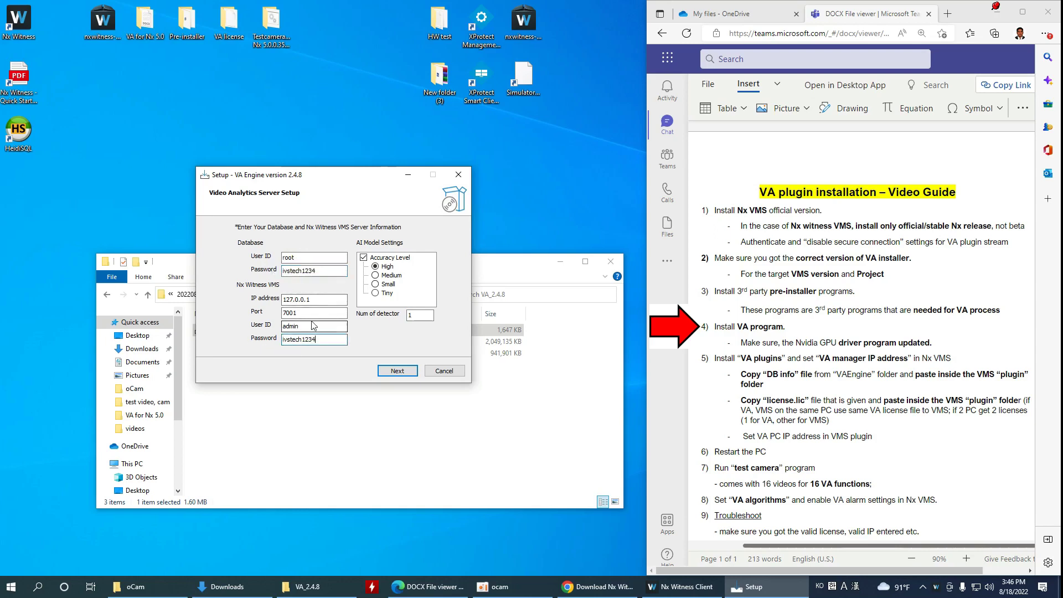
pyautogui.moveTo(318, 300); pyautogui.dragTo(271, 300)
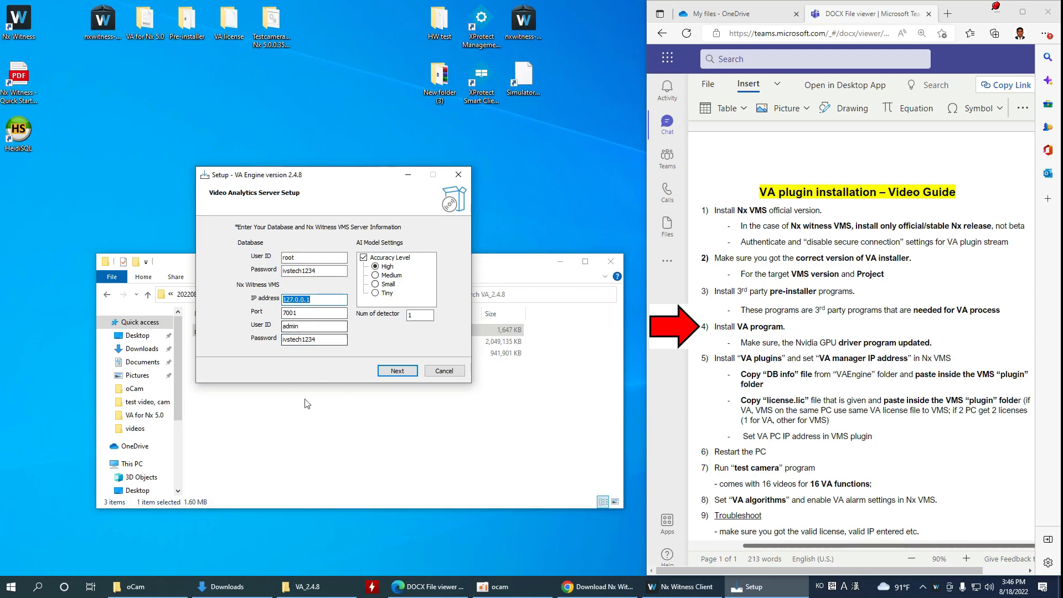
# Run ipconfig in Command Prompt to find IPv4 192.168.17.208 and enter it in the setup's IP field.
pyautogui.click(38, 587)
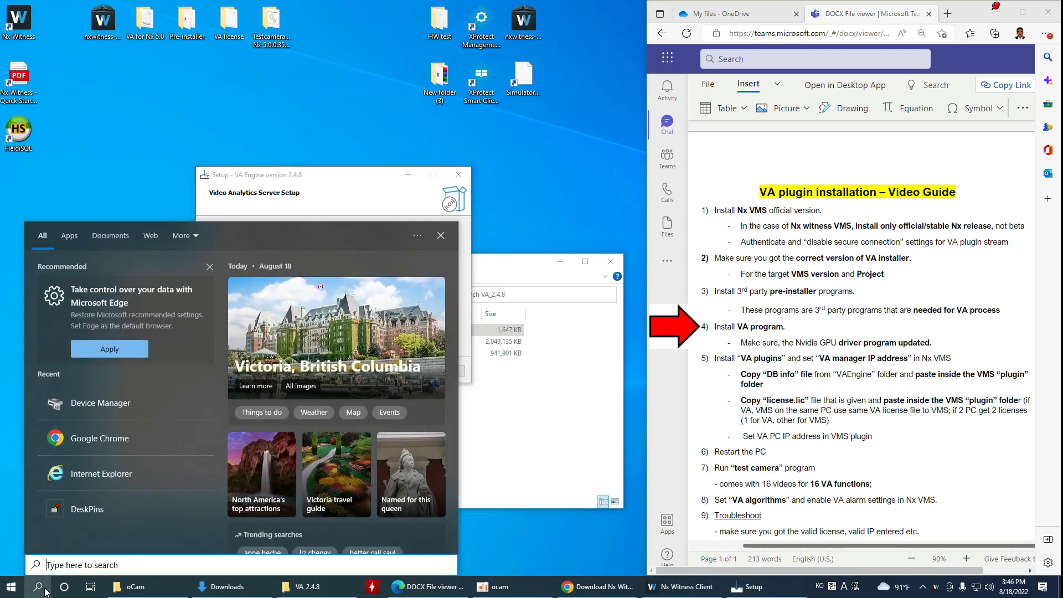
pyautogui.write('cmd')
pyautogui.press('Return')
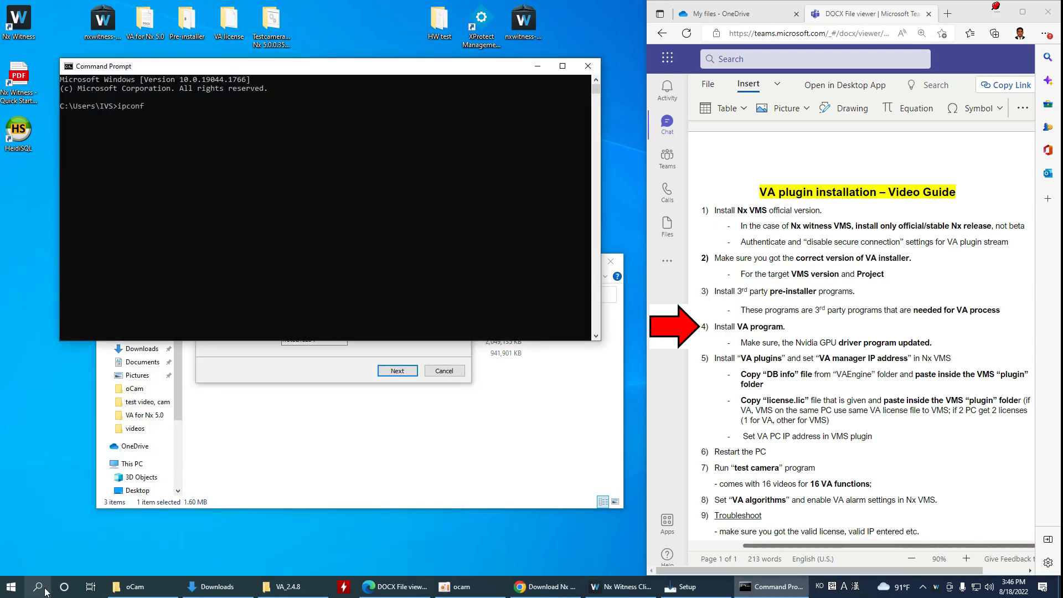
pyautogui.press('Return')
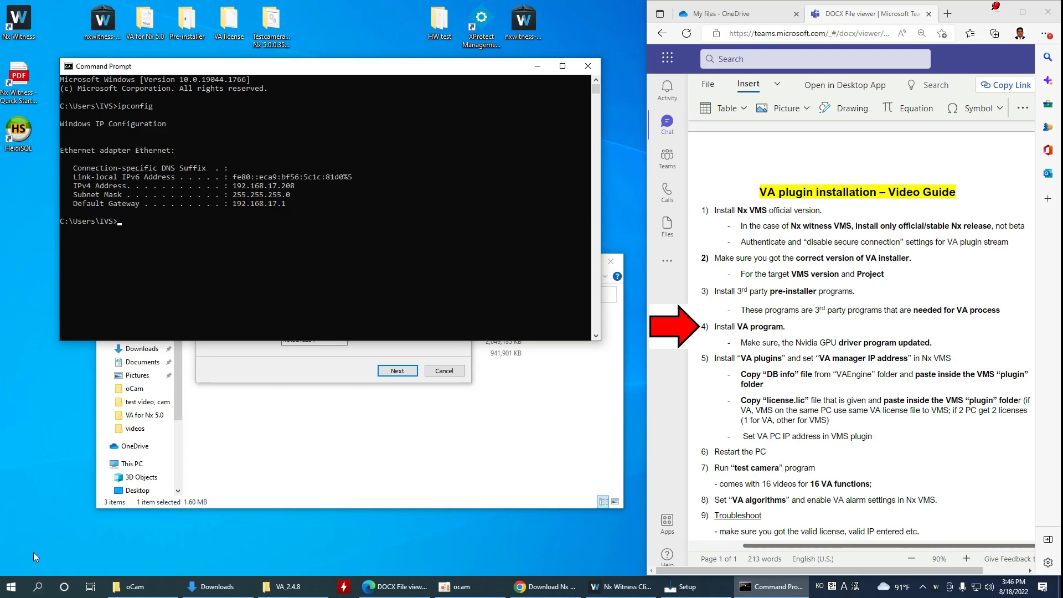
pyautogui.moveTo(276, 66); pyautogui.dragTo(323, 8)
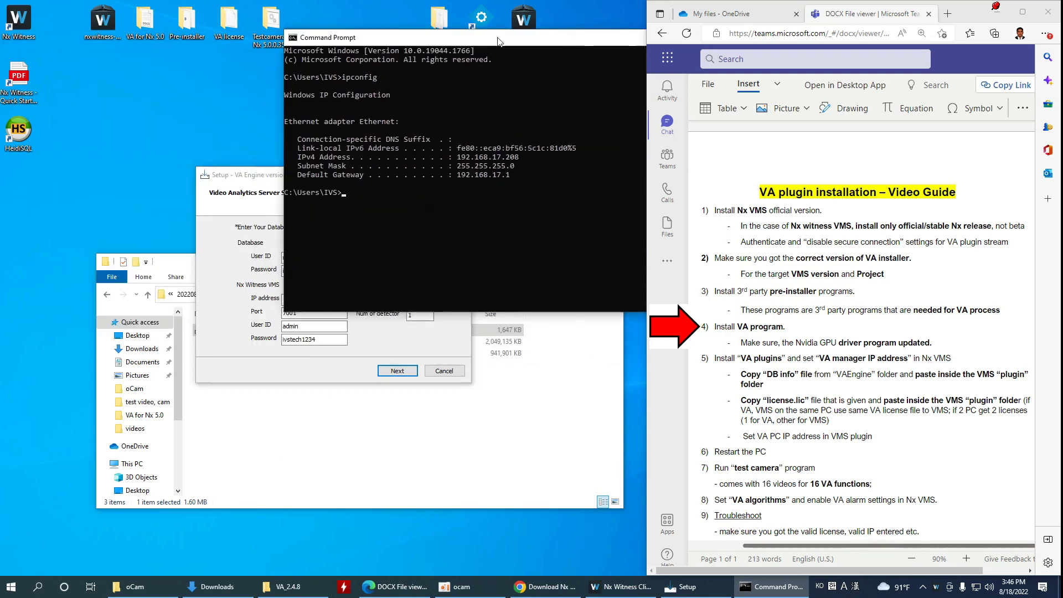
pyautogui.click(370, 347)
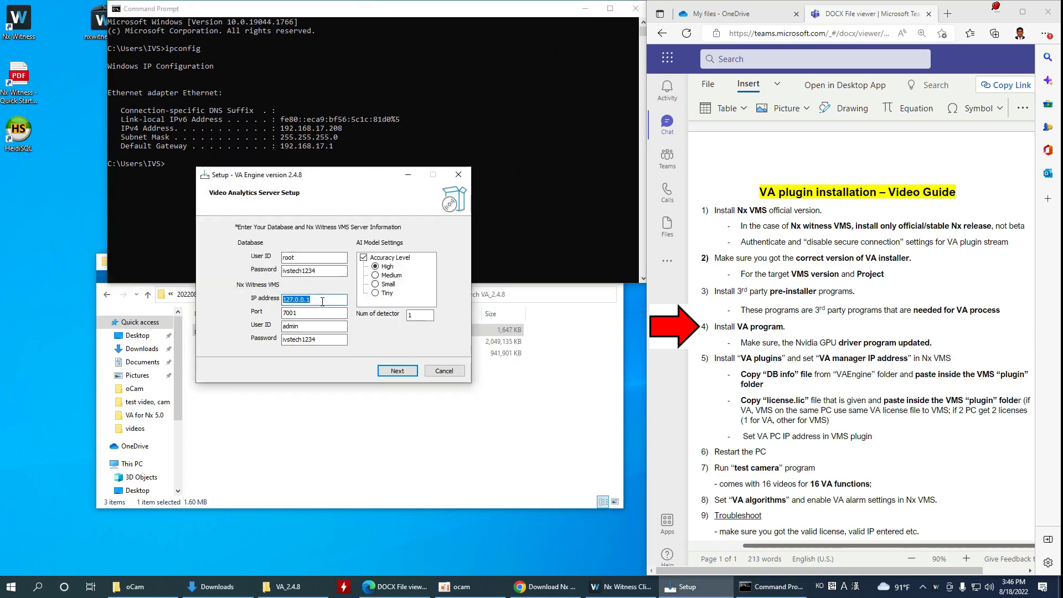
pyautogui.write('168.1')
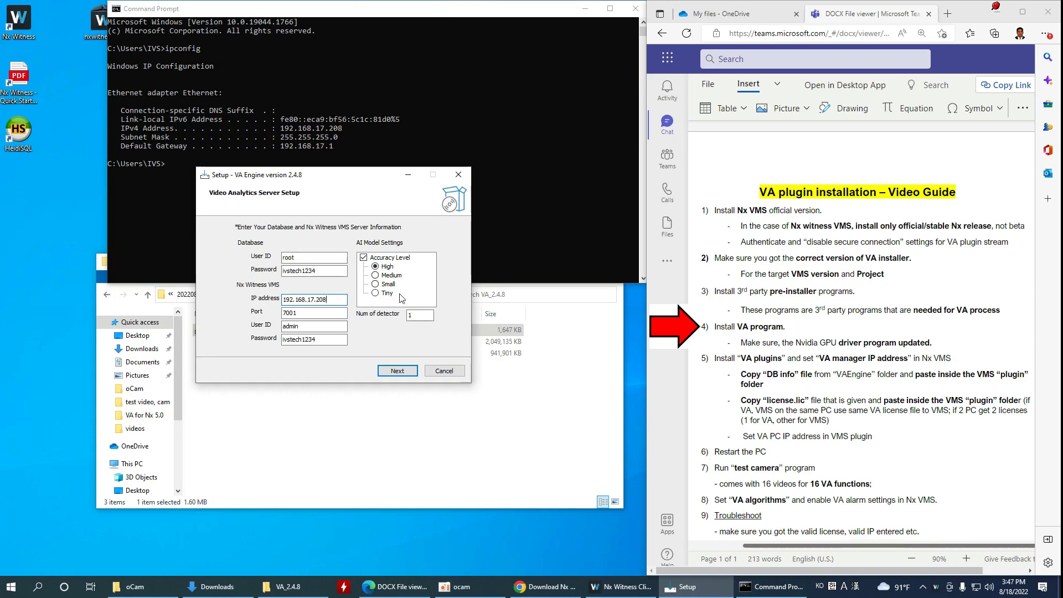
# Choose High accuracy, install VA Engine 2.4.8, and open the server tray icon's menu.
pyautogui.click(375, 266)
pyautogui.click(398, 371)
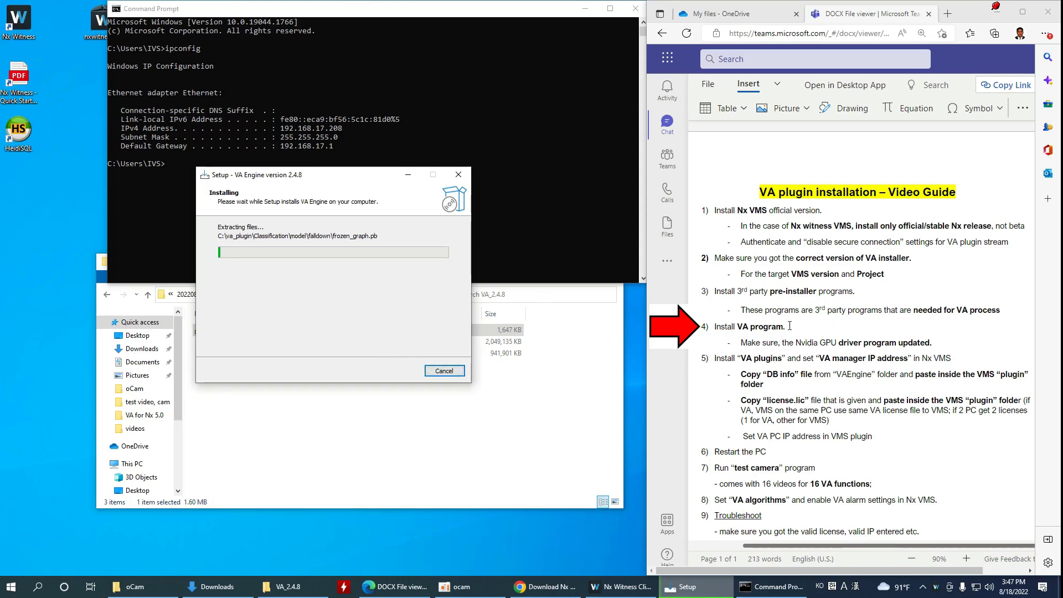
pyautogui.moveTo(789, 326)
pyautogui.mouseDown()
pyautogui.moveTo(692, 326)
pyautogui.moveTo(797, 327)
pyautogui.mouseUp()
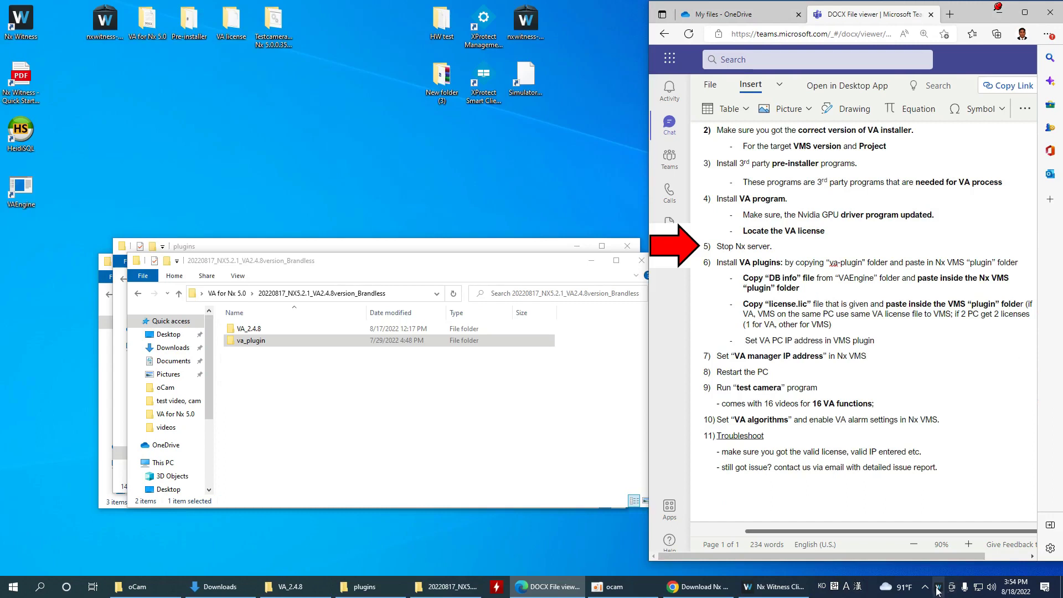
pyautogui.rightClick(937, 591)
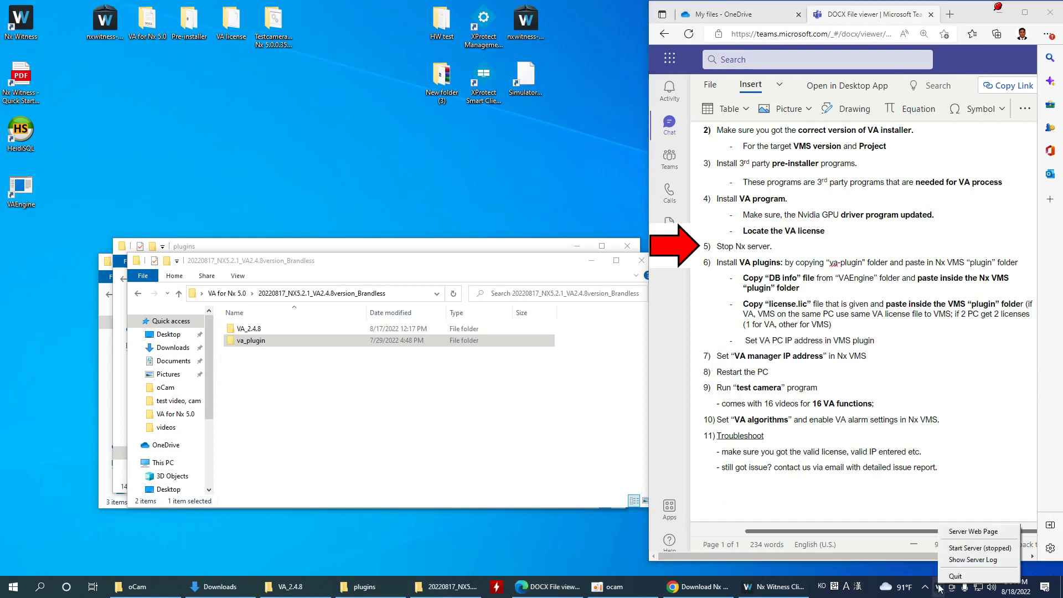
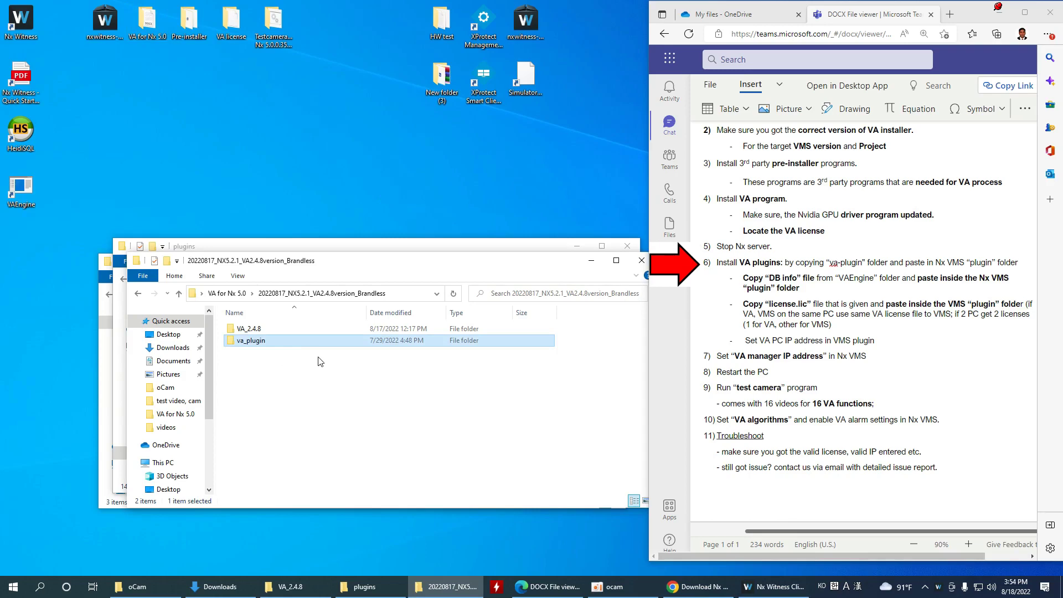
# Paste the va_plugin folder into the MediaServer plugins folder, granting administrator permission.
pyautogui.click(364, 586)
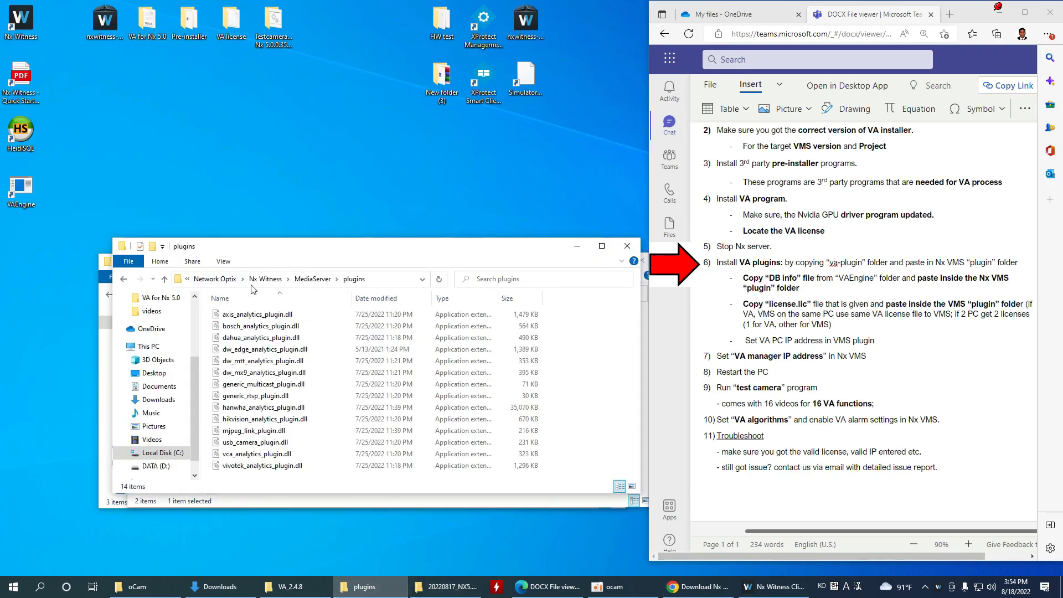
pyautogui.rightClick(573, 386)
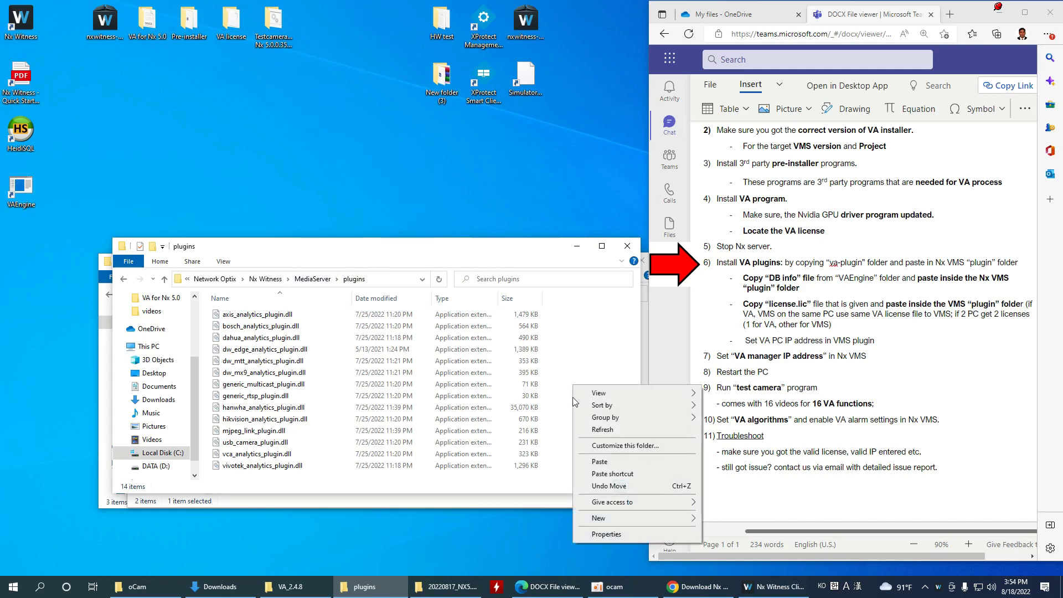
pyautogui.click(603, 460)
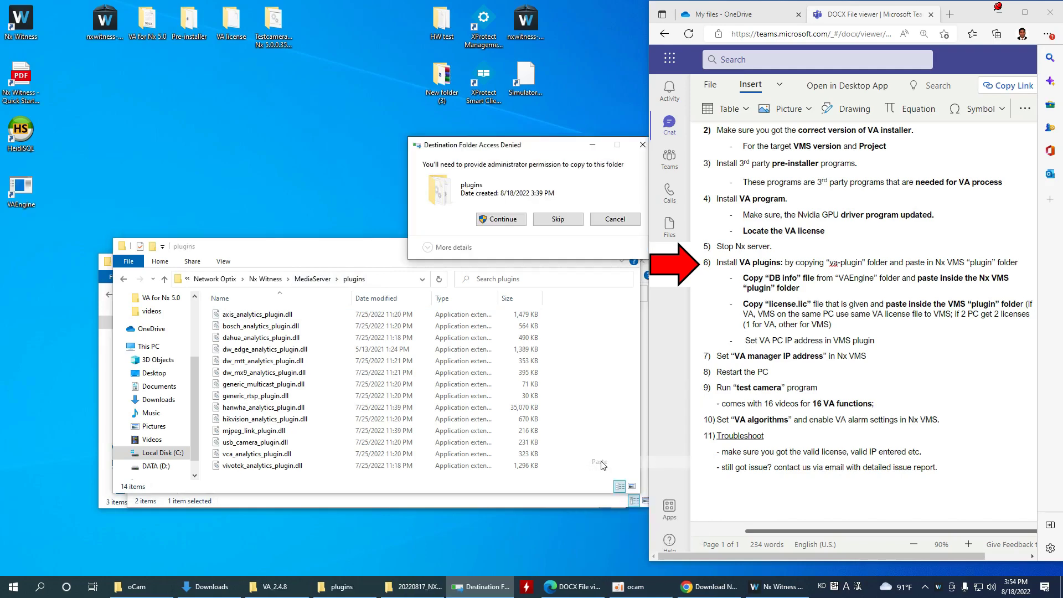
pyautogui.click(502, 219)
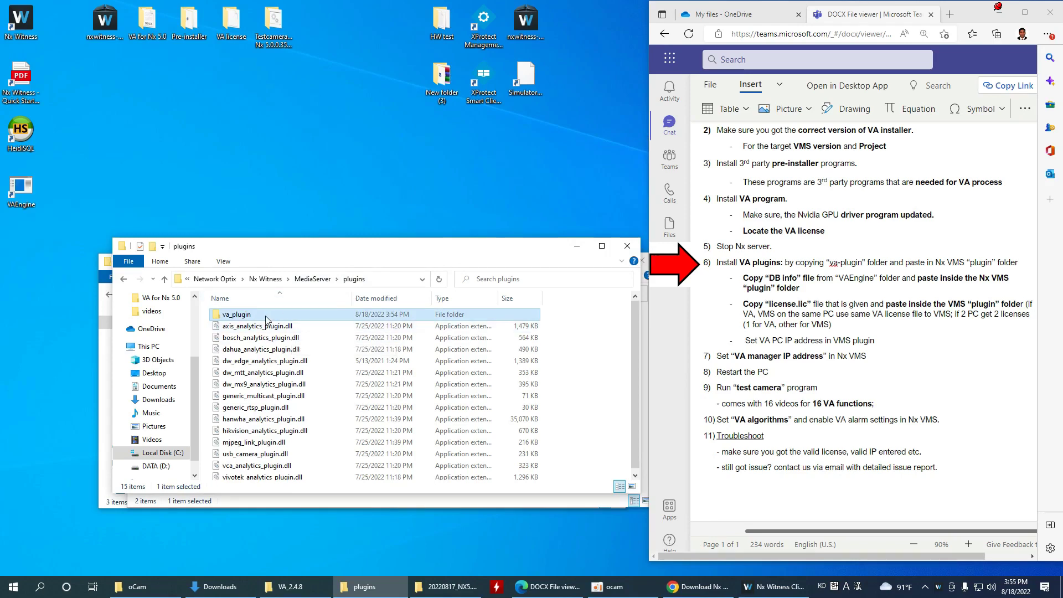
# Open the pasted va_plugin folder and select its DB_INFO.ini and license.lic files.
pyautogui.doubleClick(266, 320)
pyautogui.hotkey('alt', 'Left')
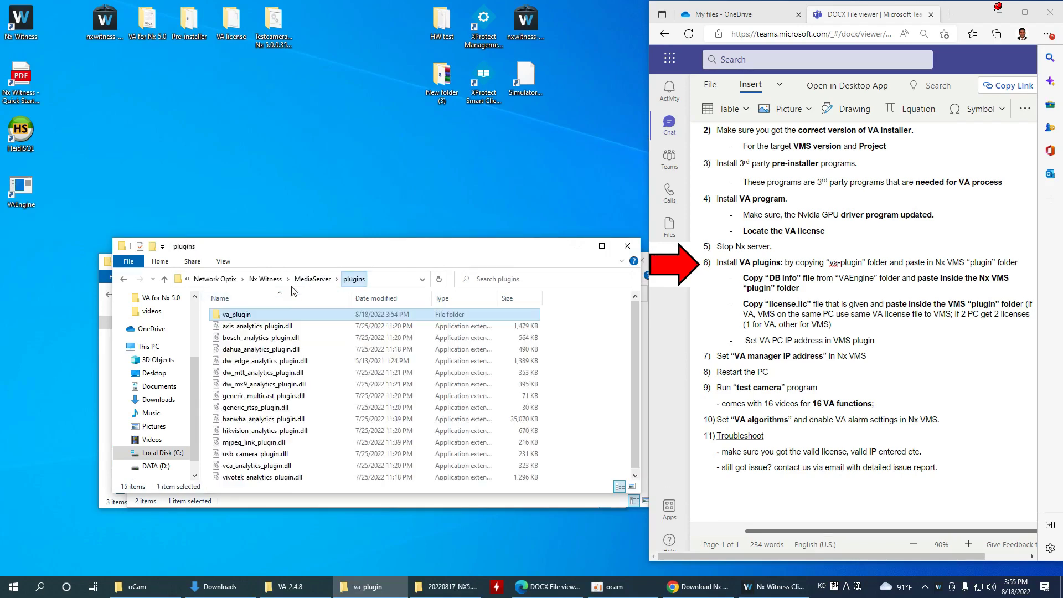
pyautogui.doubleClick(227, 315)
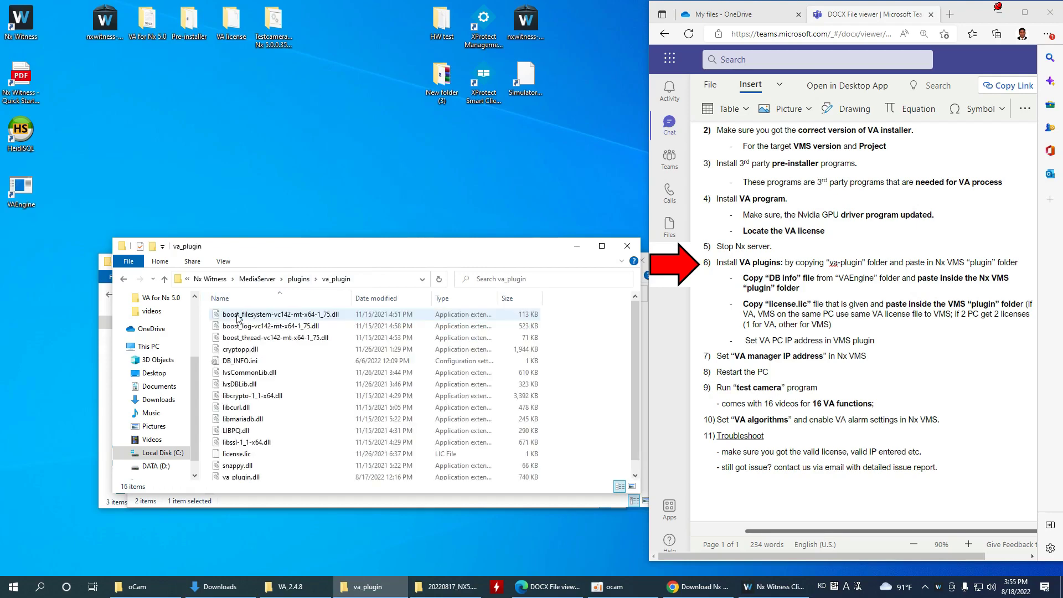
pyautogui.click(240, 361)
pyautogui.keyDown('ctrl'); pyautogui.click(248, 454); pyautogui.keyUp('ctrl')
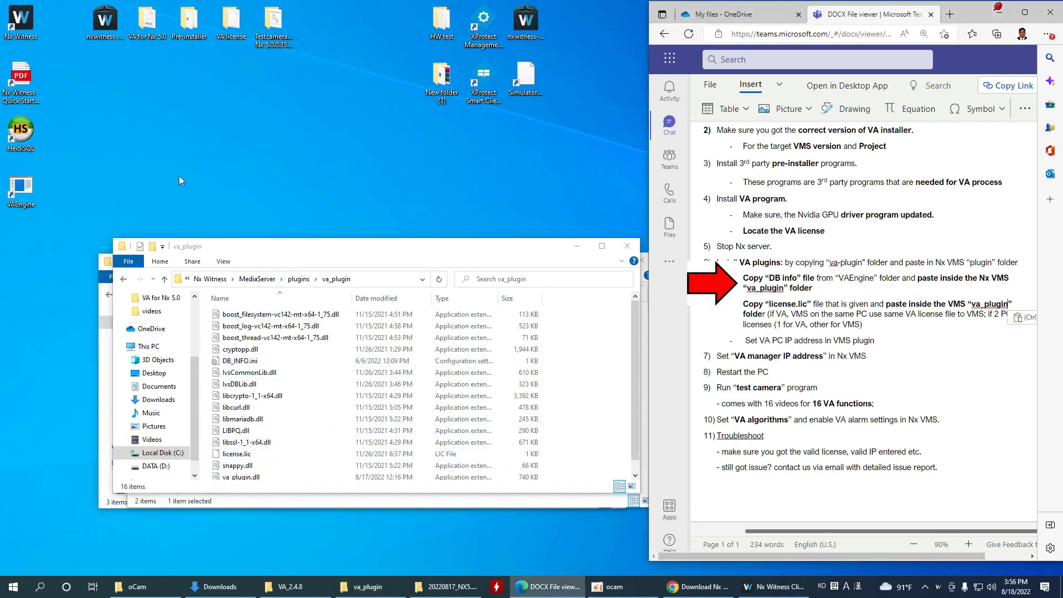
# Copy DB_INFO.ini from the VAEngine installation folder, reached through its desktop shortcut.
pyautogui.click(22, 193)
pyautogui.rightClick(22, 193)
pyautogui.click(71, 198)
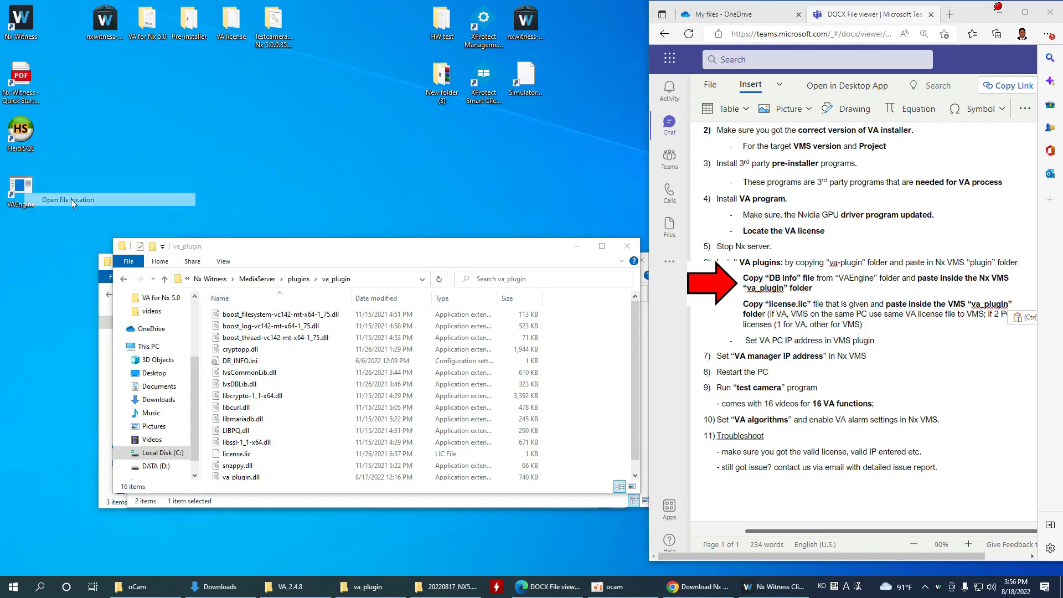
pyautogui.scroll(8, 289, 434)
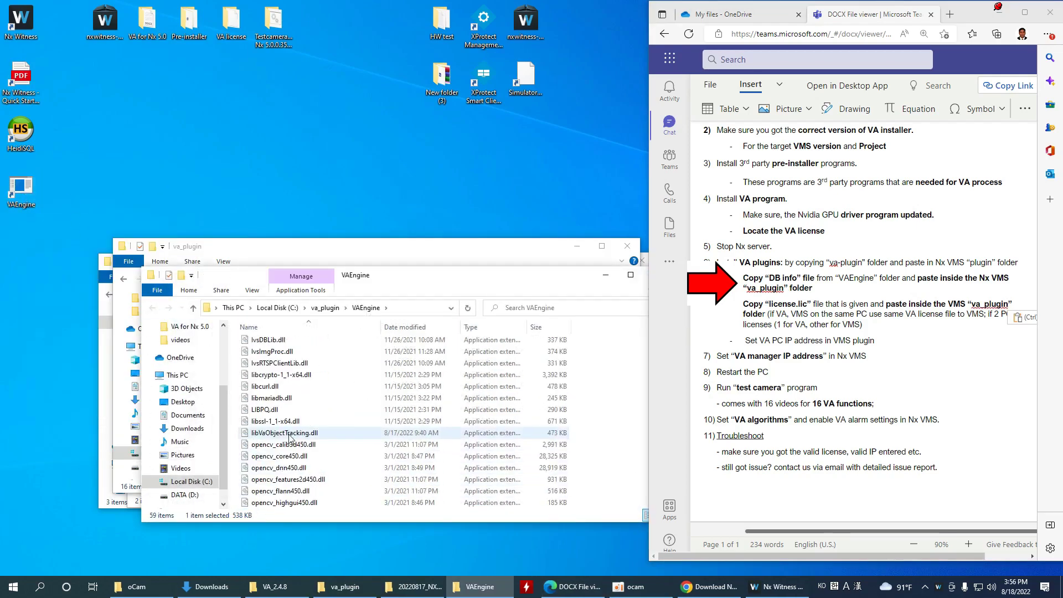
pyautogui.click(270, 398)
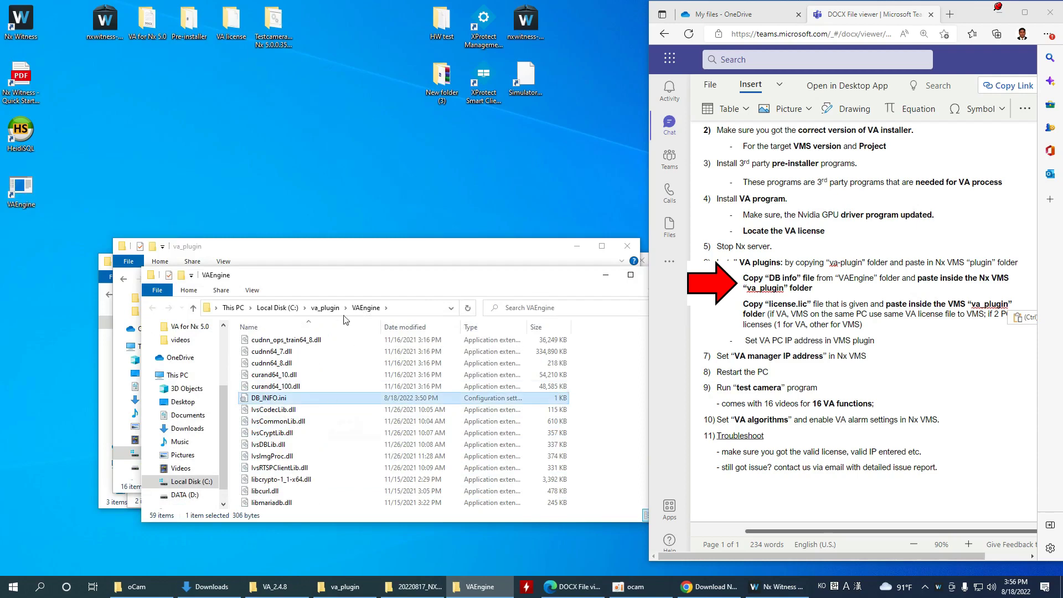
pyautogui.moveTo(337, 284); pyautogui.dragTo(519, 68)
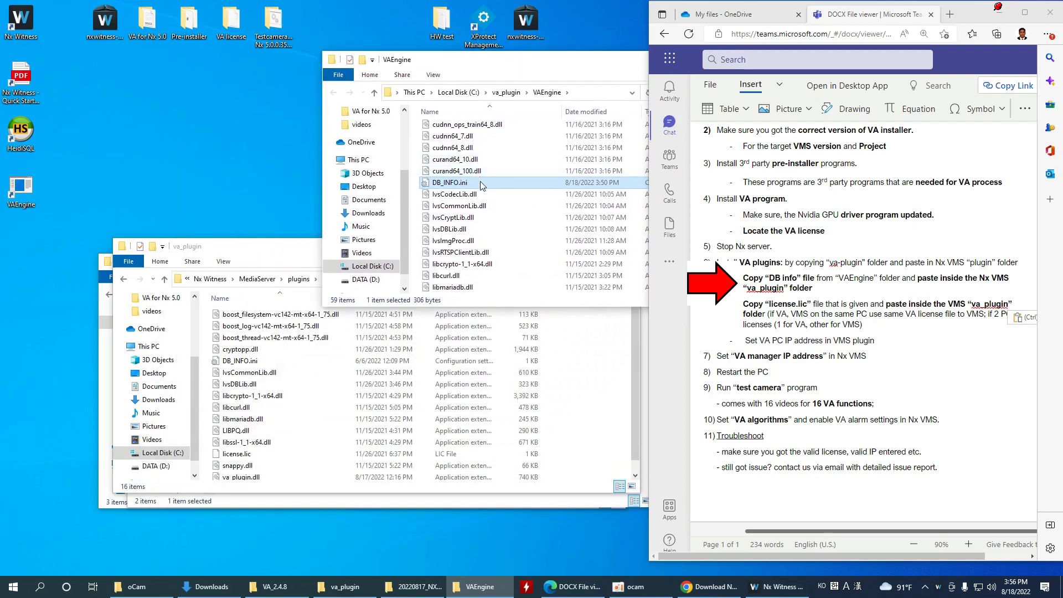
pyautogui.rightClick(481, 187)
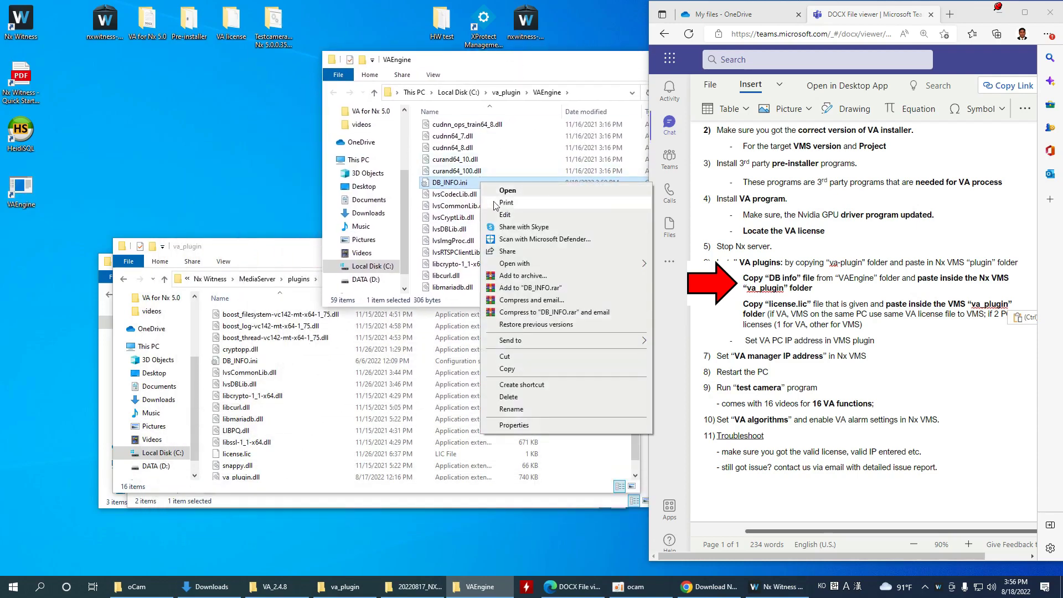
pyautogui.click(514, 369)
# Paste DB_INFO.ini into va_plugin, replacing the existing file with administrator permission.
pyautogui.click(598, 429)
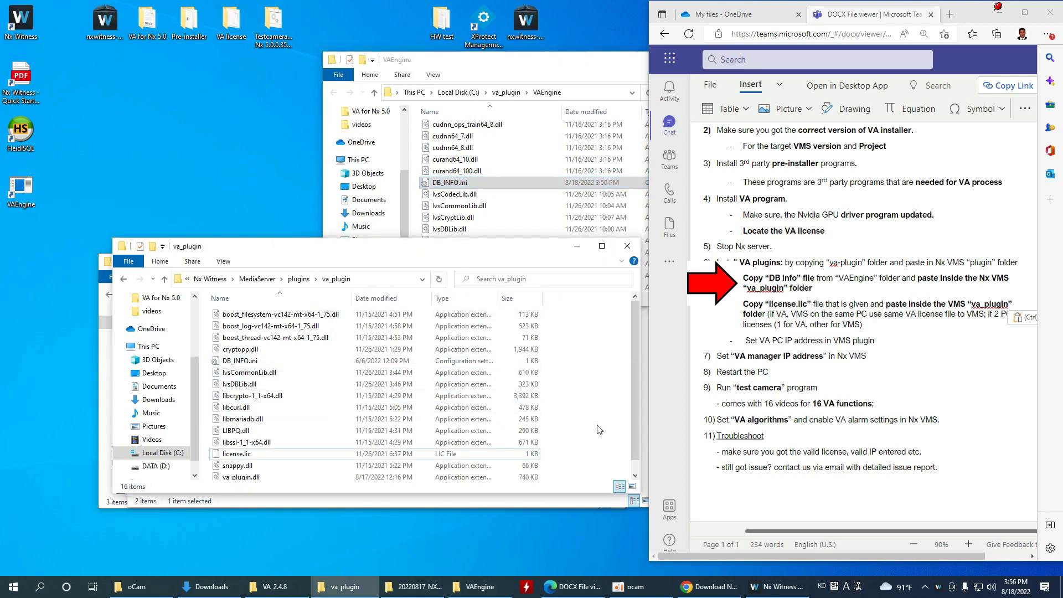
pyautogui.rightClick(583, 382)
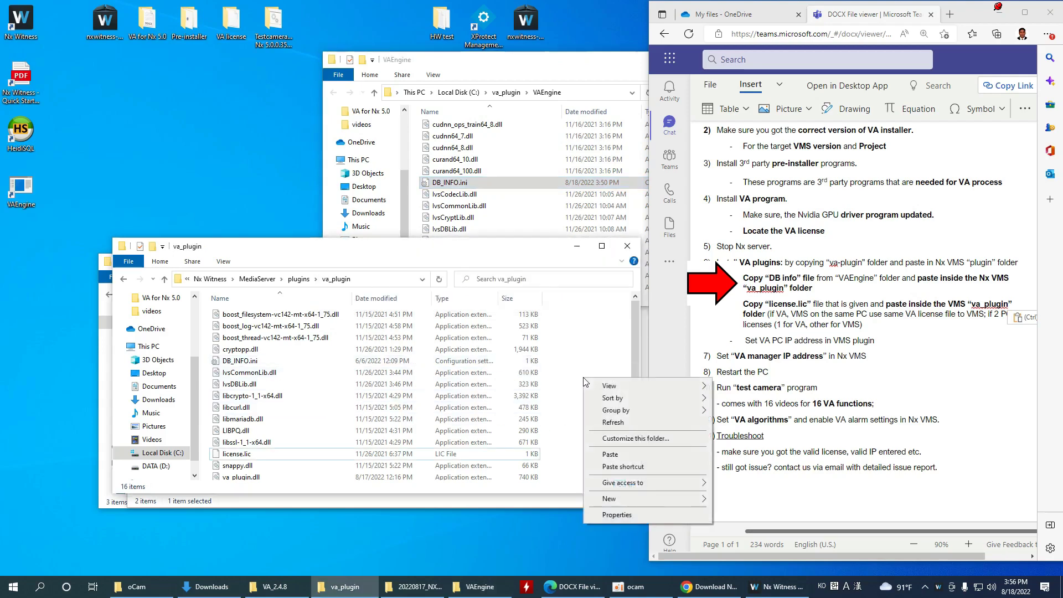
pyautogui.click(610, 455)
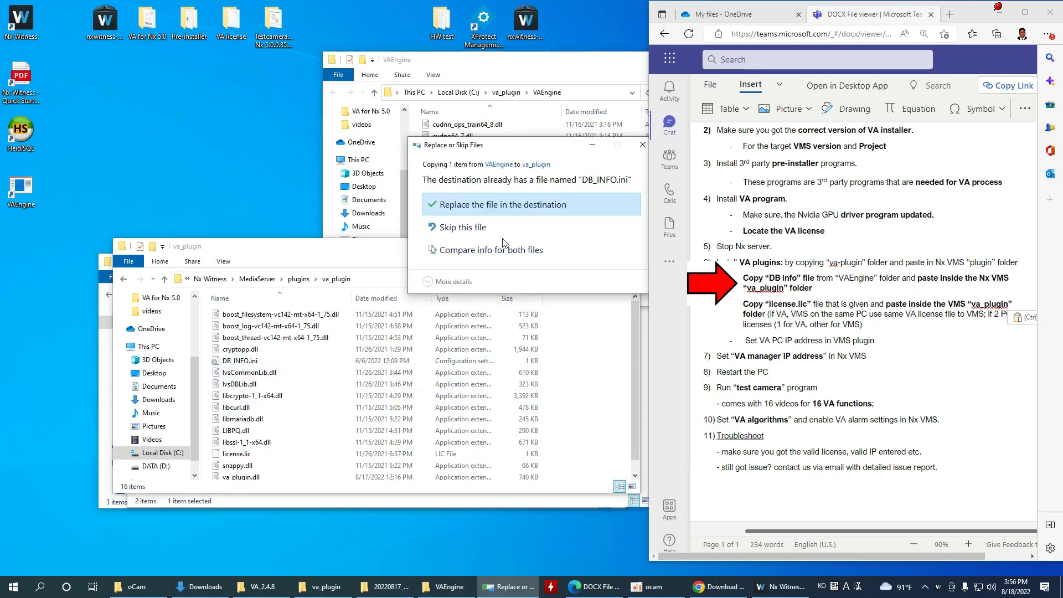
pyautogui.click(480, 212)
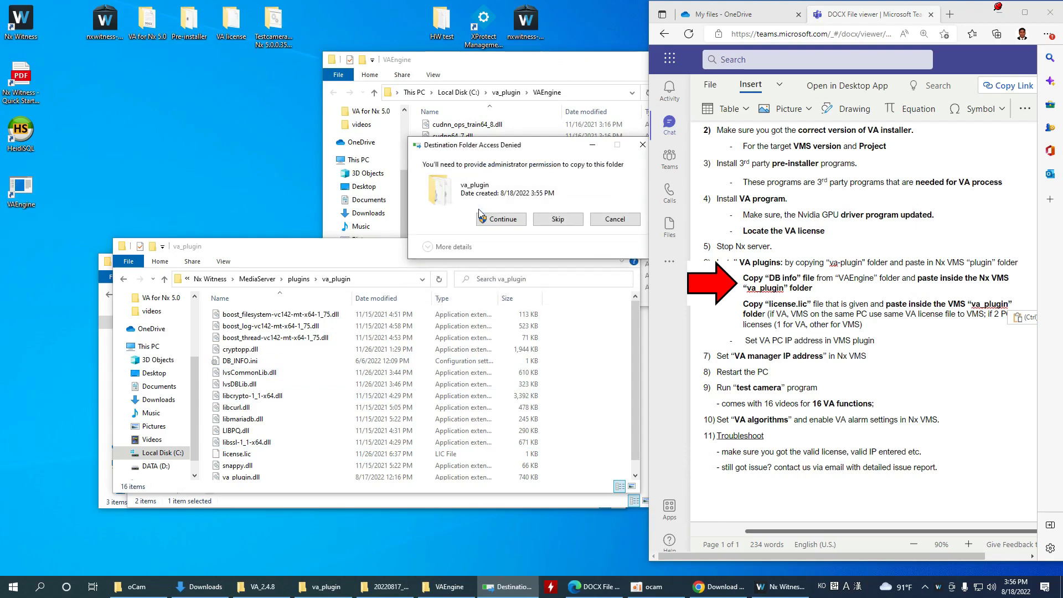
pyautogui.click(502, 219)
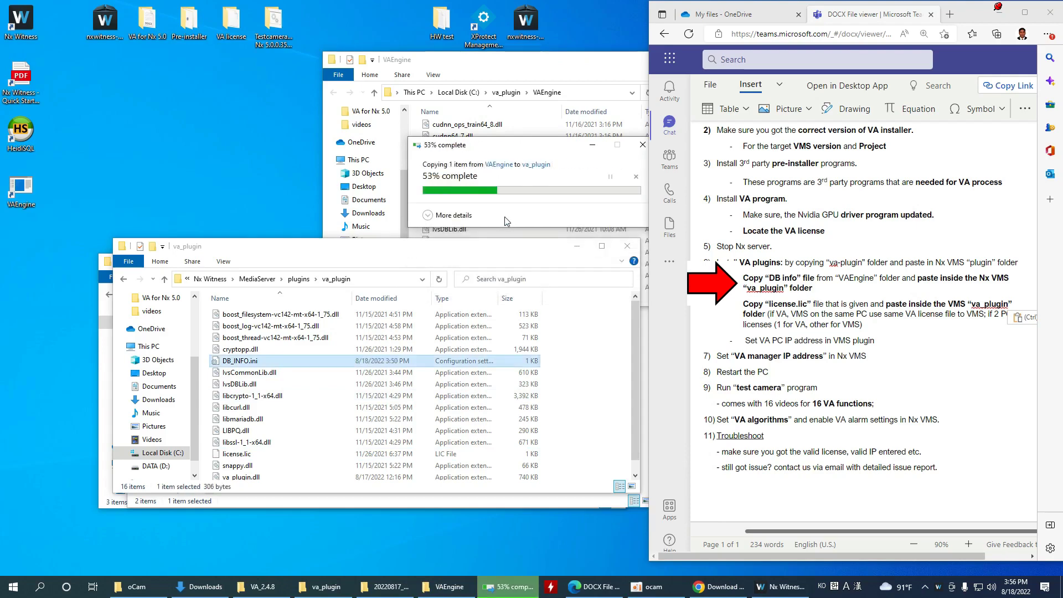
# Copy license.lic from the VA license folder.
pyautogui.click(240, 456)
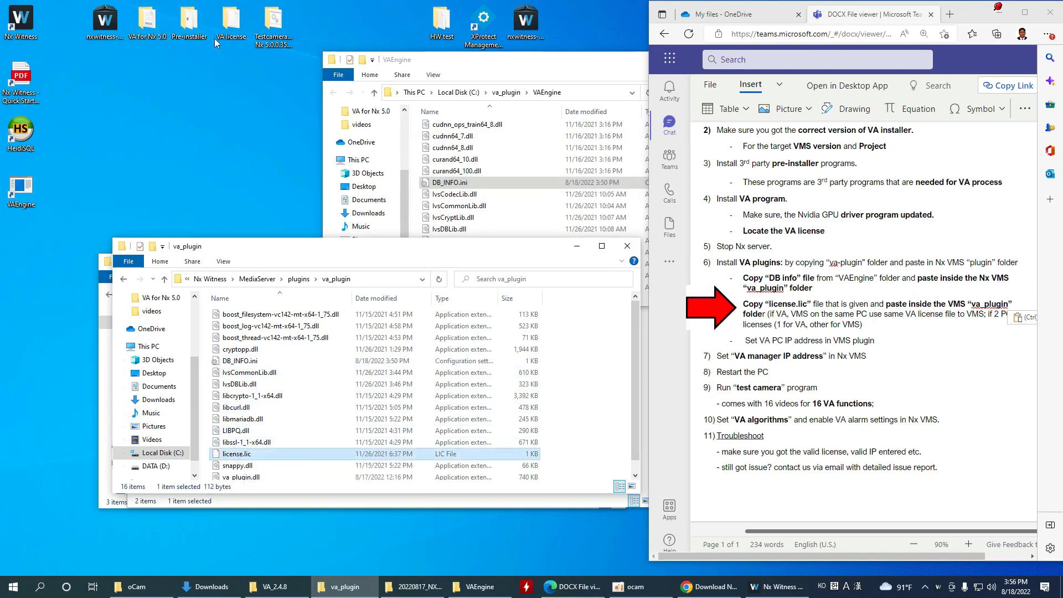
pyautogui.doubleClick(231, 25)
pyautogui.click(459, 142)
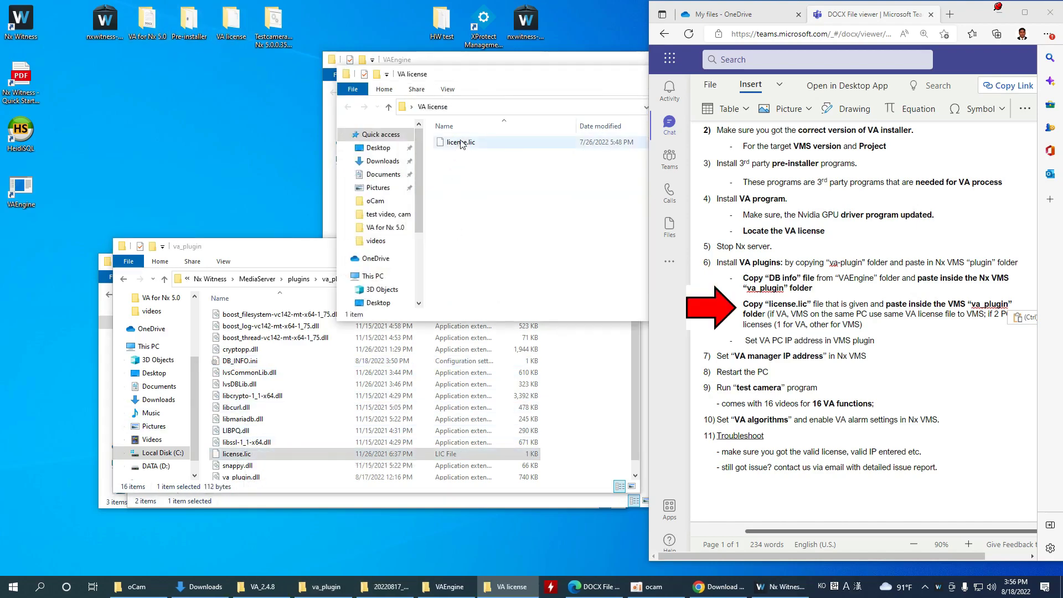
pyautogui.rightClick(461, 143)
pyautogui.click(492, 308)
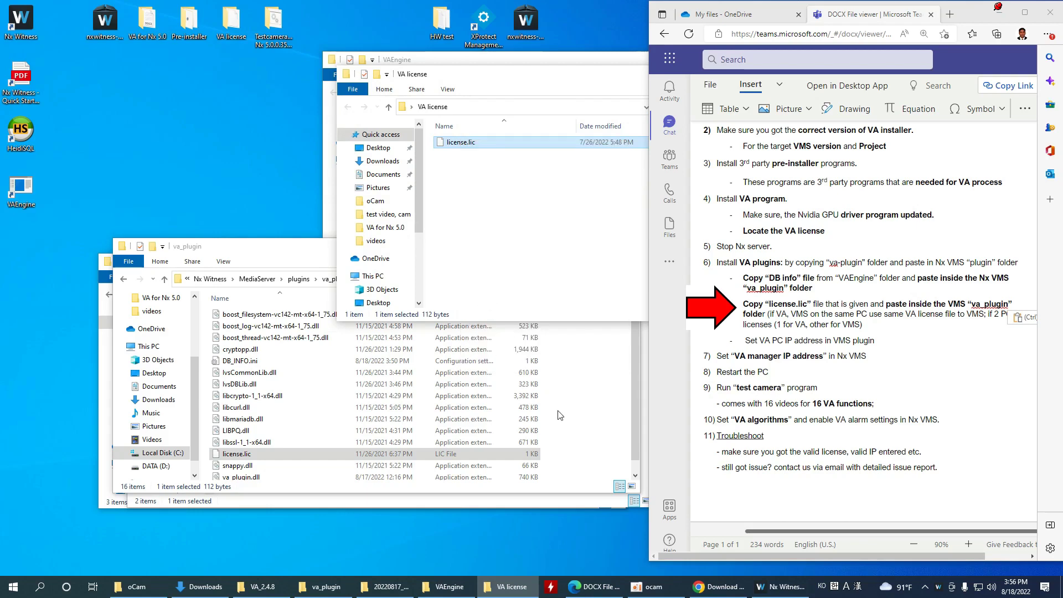
# Paste license.lic into va_plugin, replacing the old file with administrator permission.
pyautogui.click(579, 415)
pyautogui.rightClick(579, 415)
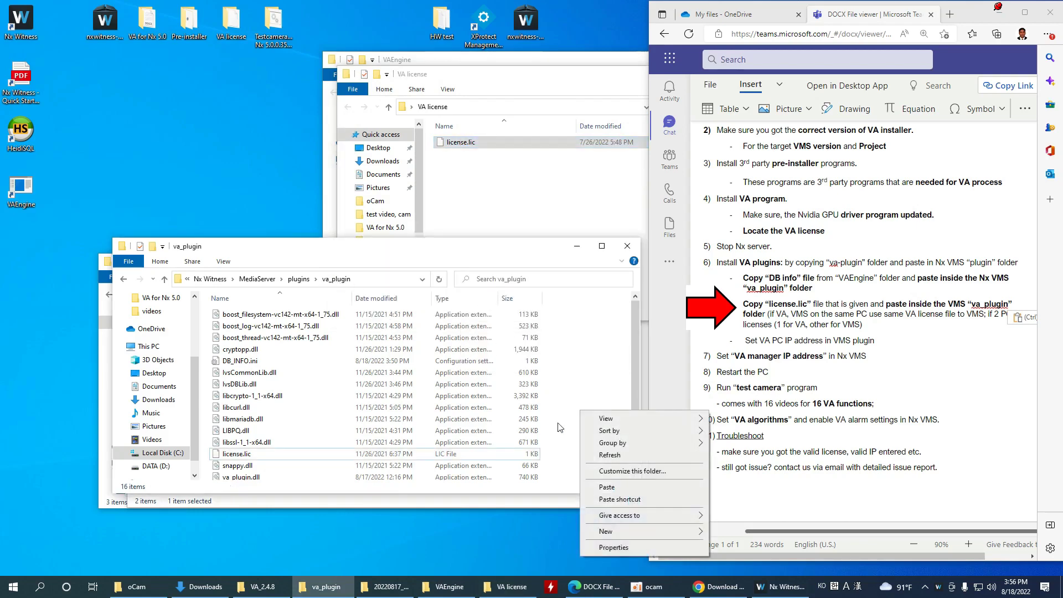
pyautogui.click(606, 488)
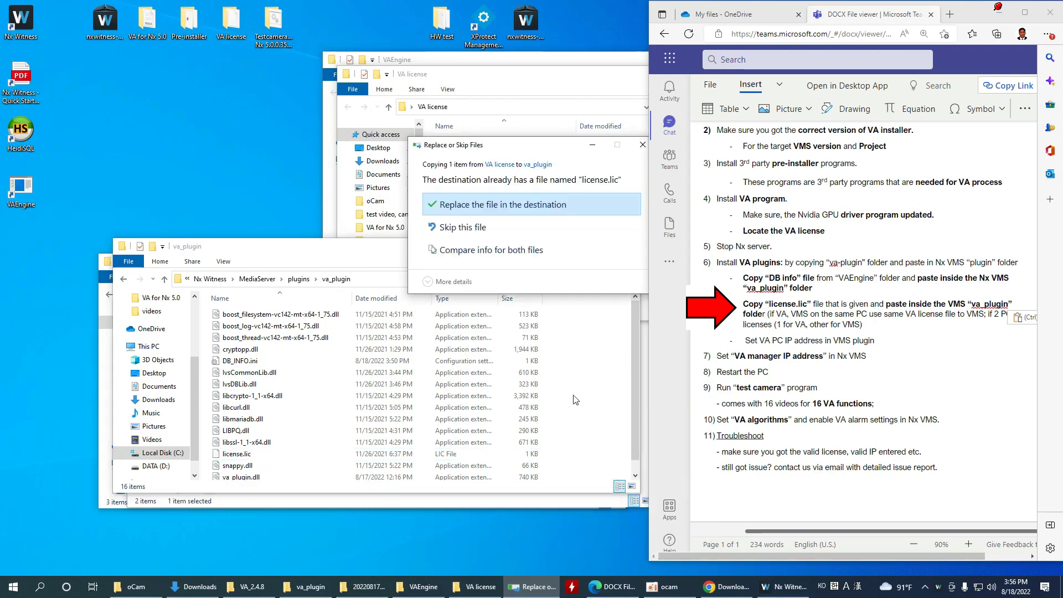
pyautogui.click(497, 206)
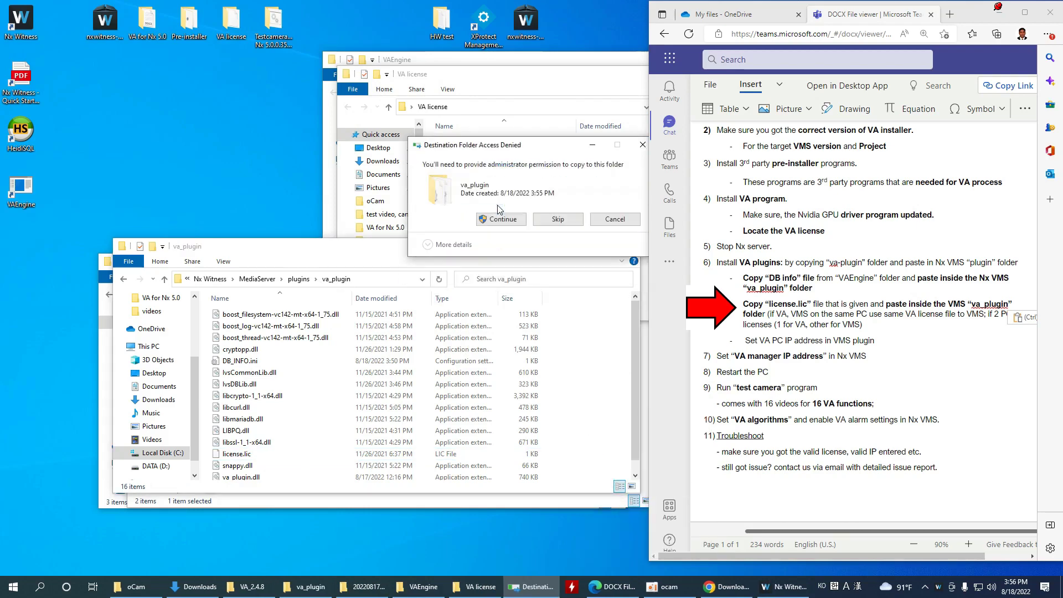
pyautogui.click(503, 219)
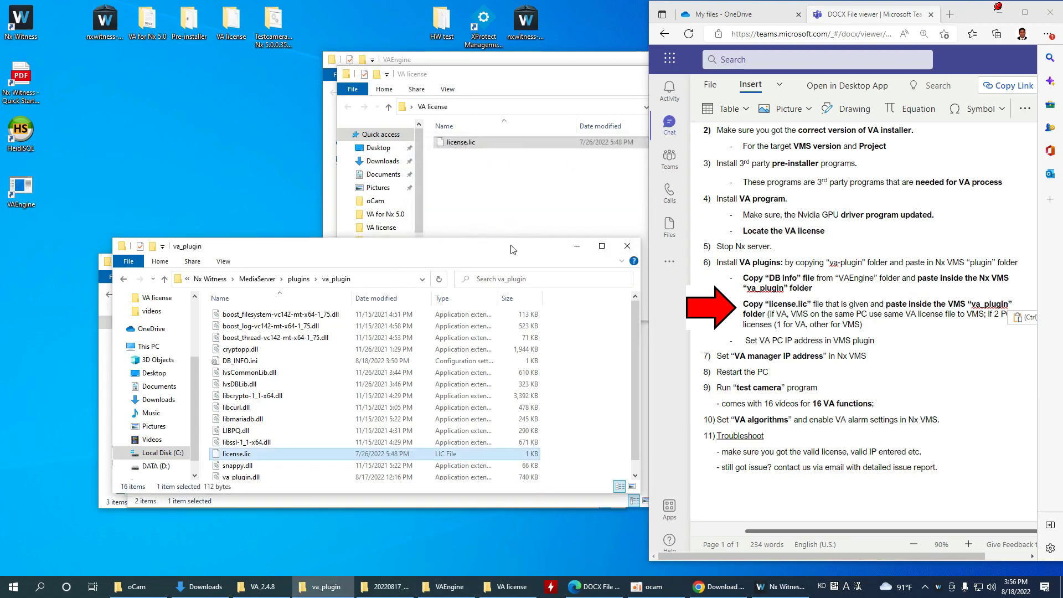
pyautogui.moveTo(512, 250); pyautogui.dragTo(463, 237)
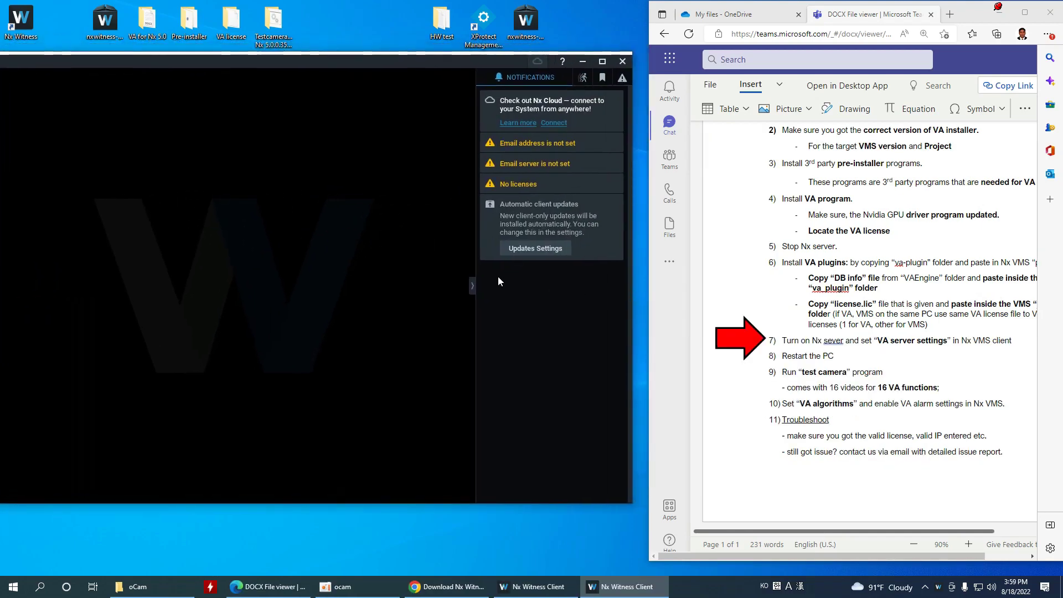
# Run ipconfig in Command Prompt to reveal the IPv4 address 192.168.17.208.
pyautogui.moveTo(632, 209); pyautogui.dragTo(514, 209)
pyautogui.moveTo(297, 68); pyautogui.dragTo(432, 69)
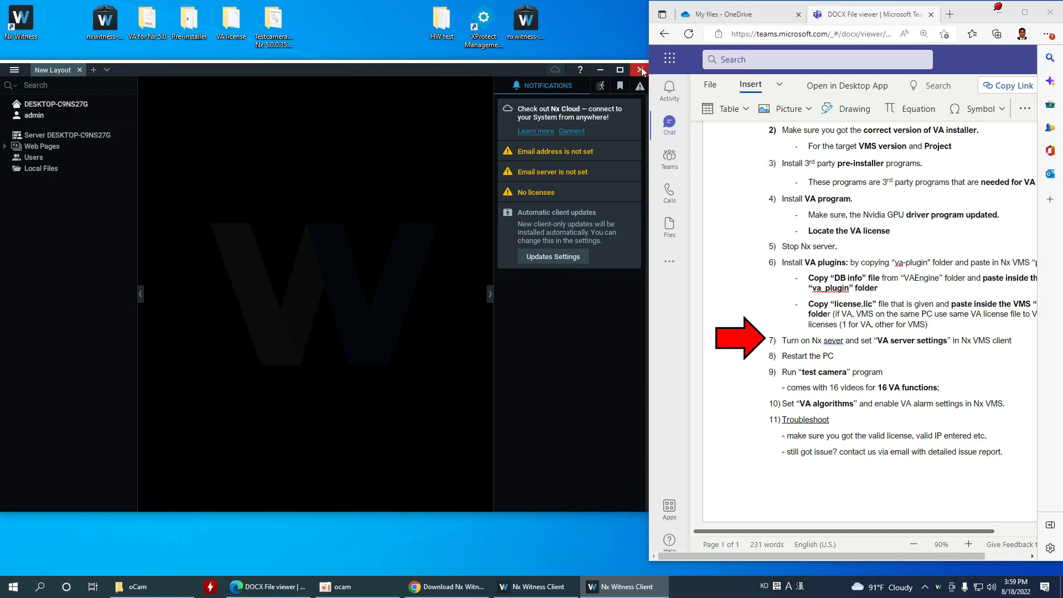
pyautogui.click(47, 588)
pyautogui.write('c')
pyautogui.press('Return')
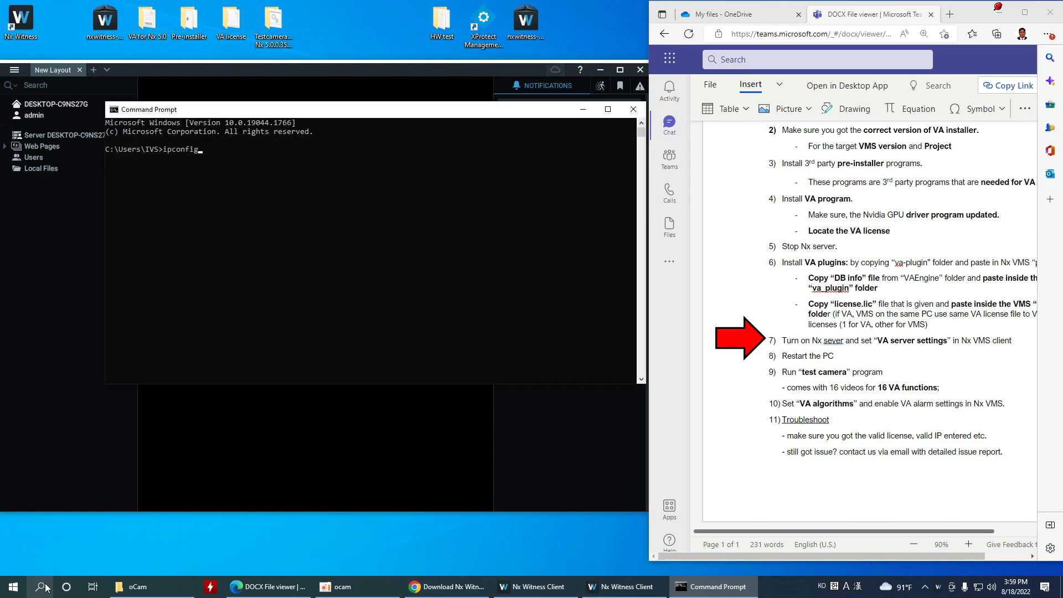
pyautogui.write('ipconfig')
pyautogui.press('Return')
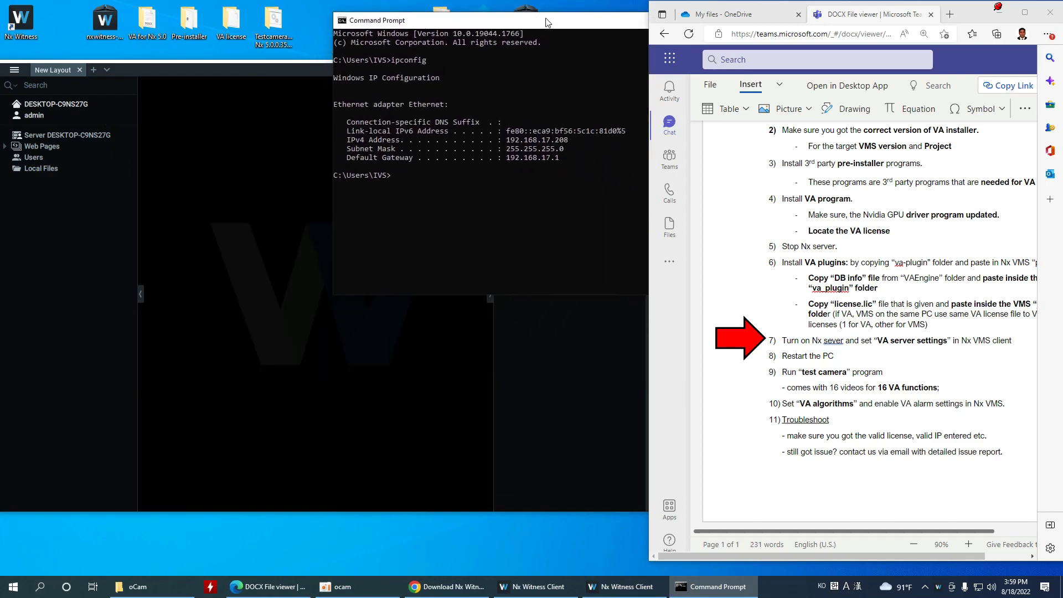
pyautogui.moveTo(244, 64); pyautogui.dragTo(243, 186)
# In System Administration's VA plugin settings, change VA Server 0 to 192.168.17.208, then apply and confirm.
pyautogui.click(36, 183)
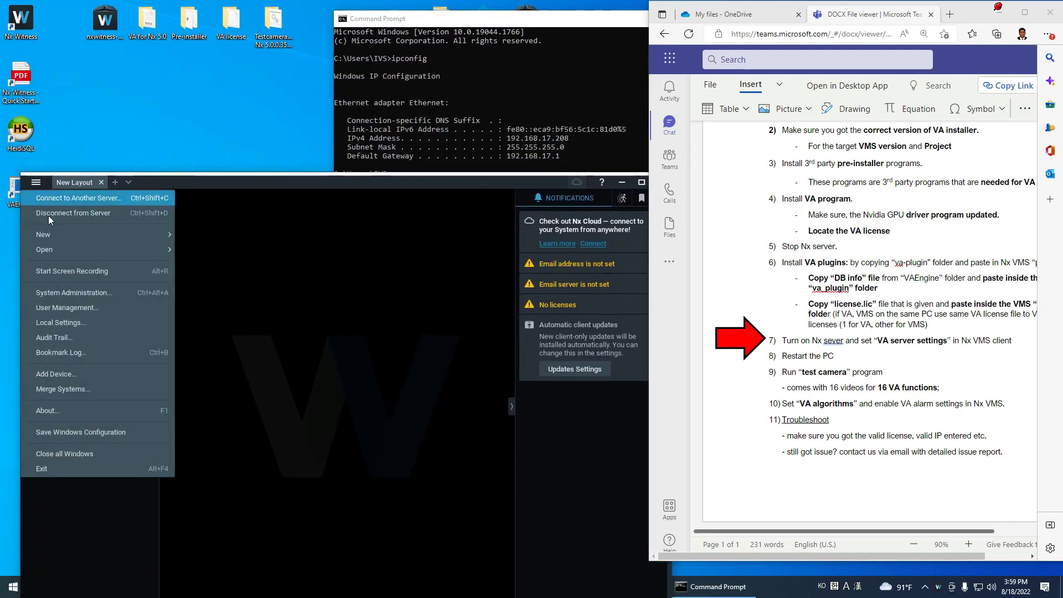
pyautogui.click(68, 294)
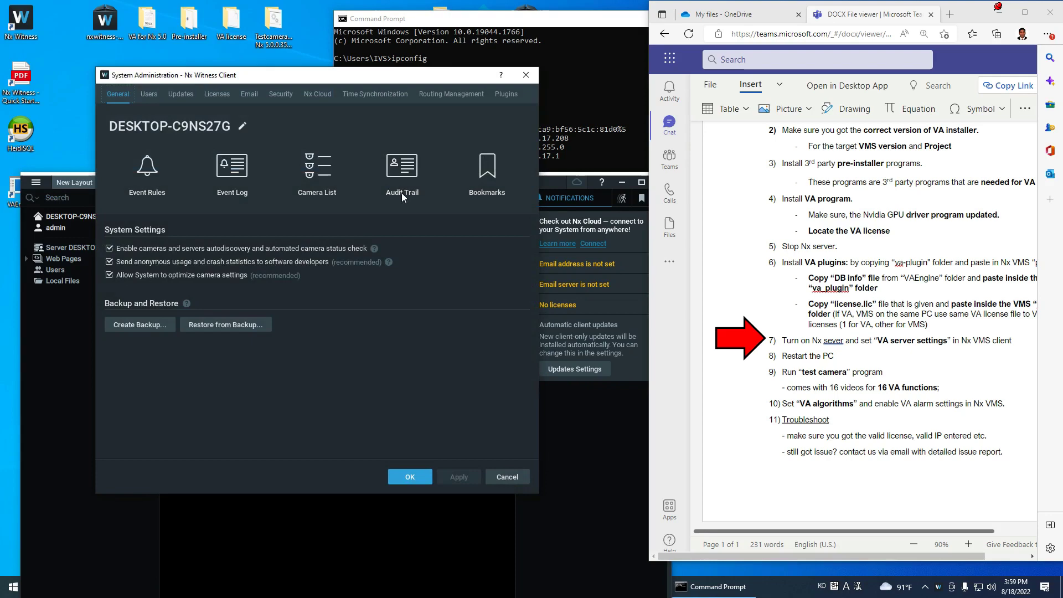
pyautogui.click(500, 95)
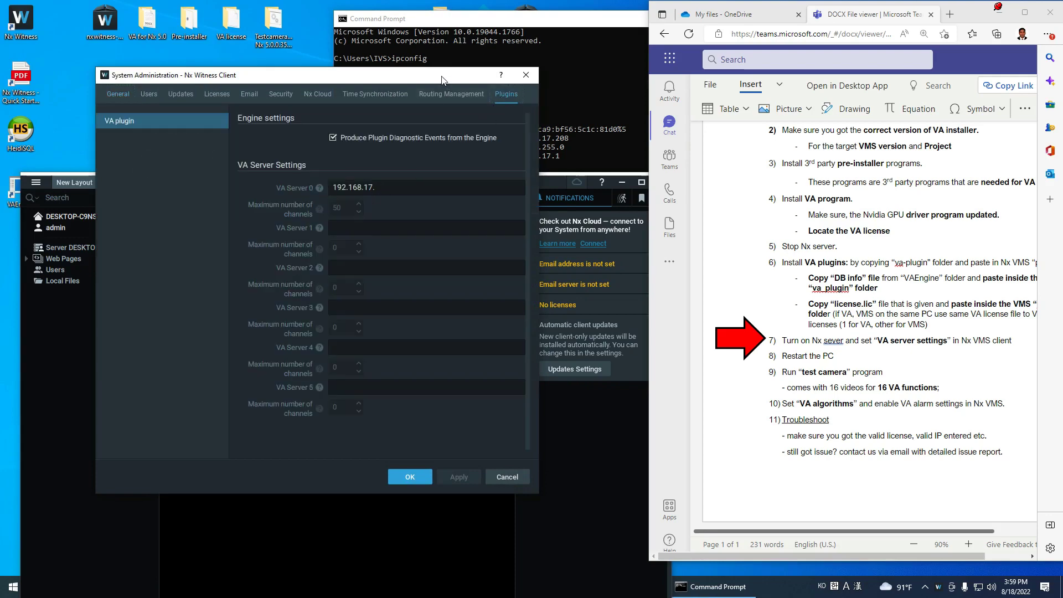
pyautogui.moveTo(443, 79); pyautogui.dragTo(441, 193)
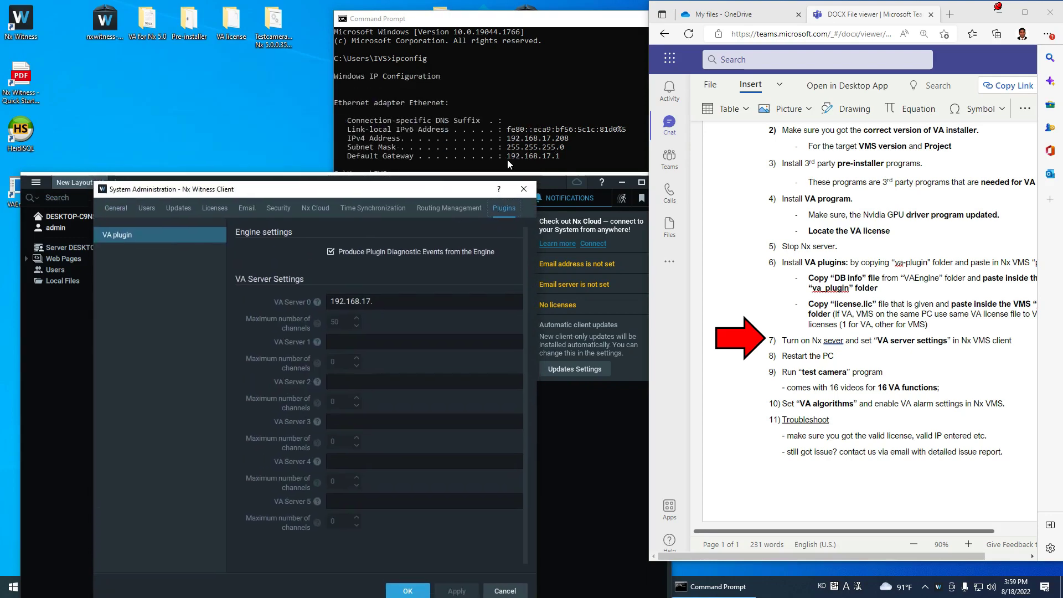
pyautogui.click(386, 299)
pyautogui.write('208')
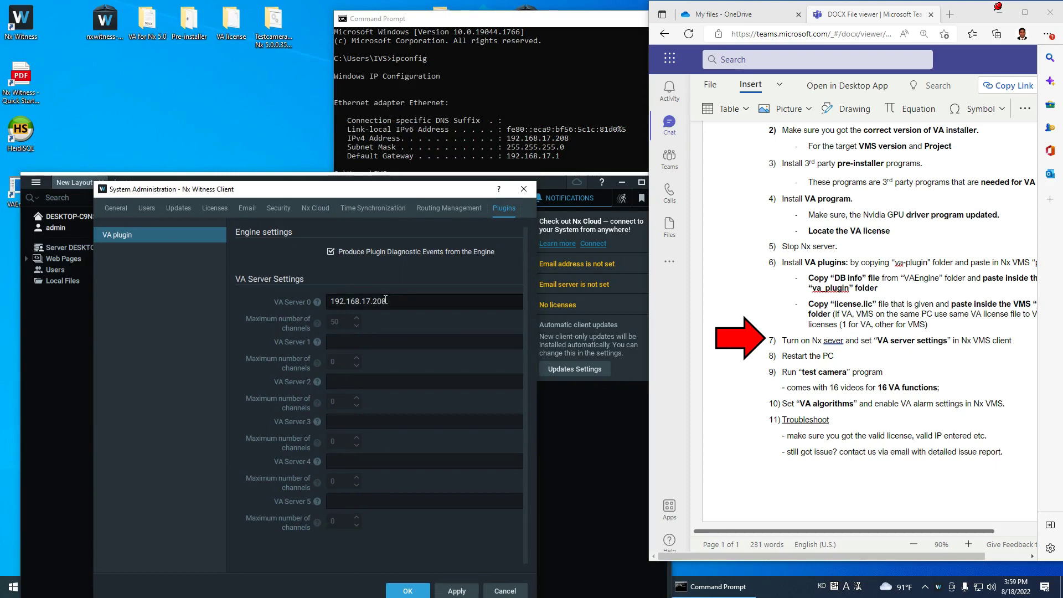
pyautogui.click(455, 591)
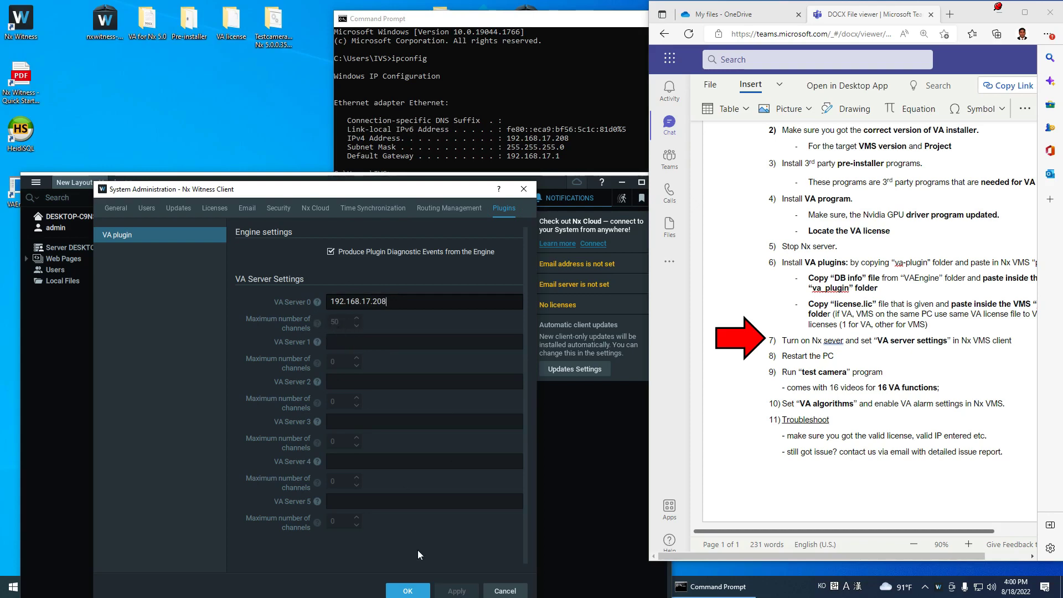
pyautogui.click(408, 590)
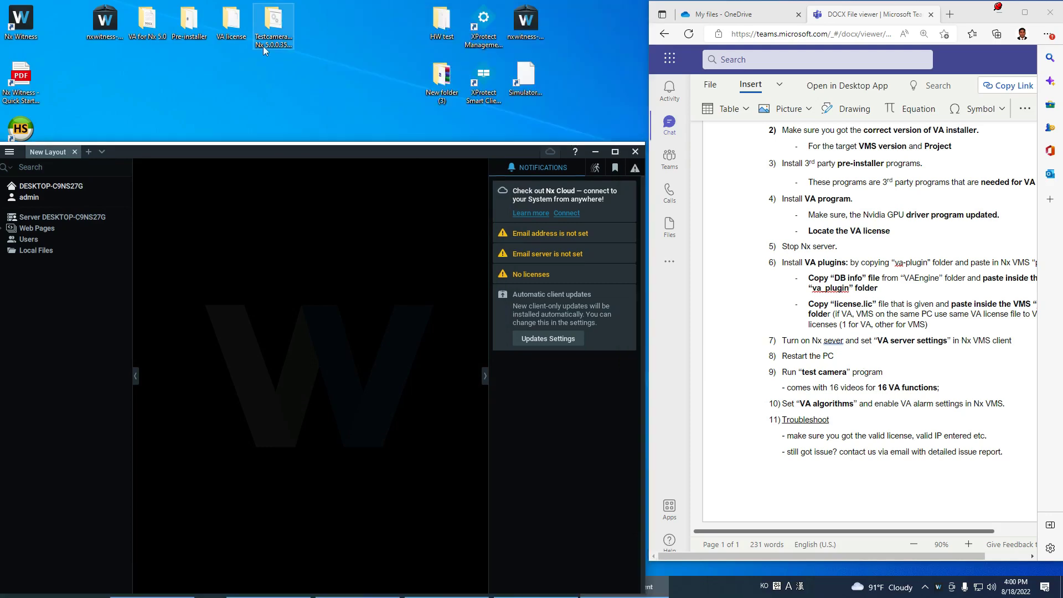
# Open Testcamera\files\videos and its demo video name.txt function list.
pyautogui.doubleClick(274, 22)
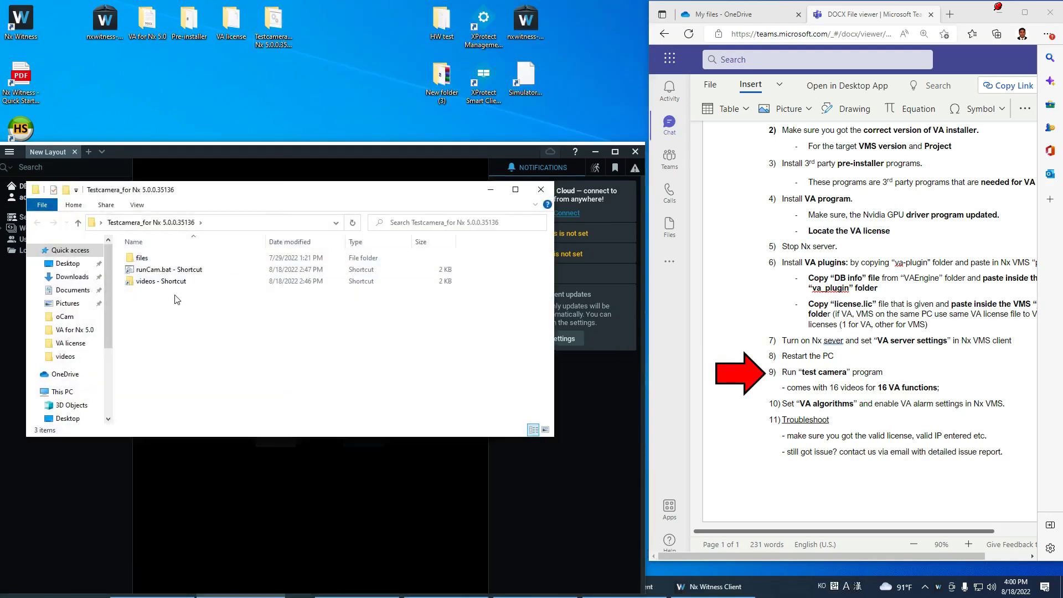
pyautogui.doubleClick(145, 258)
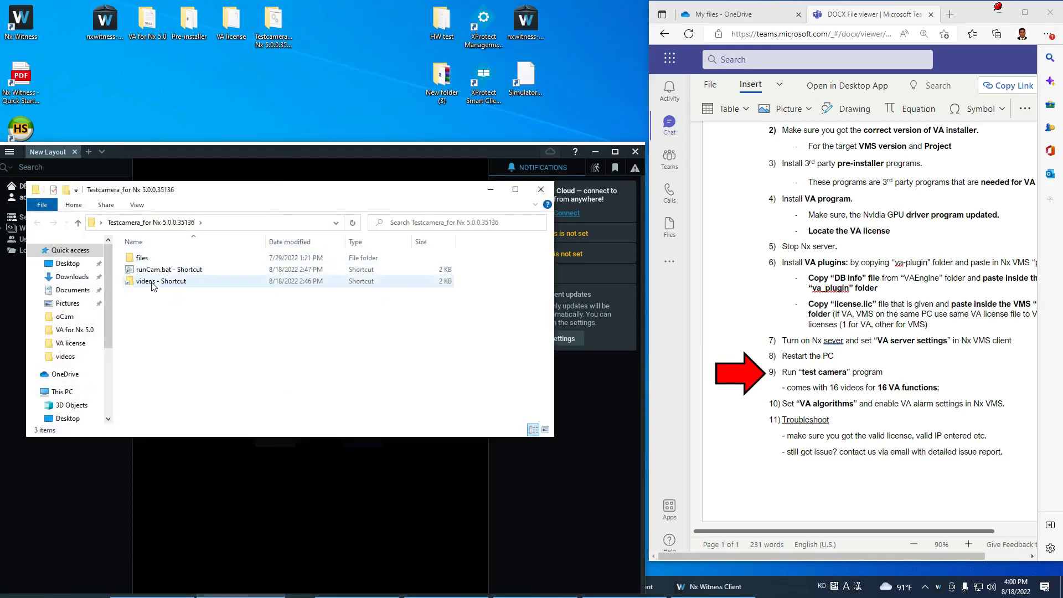
pyautogui.doubleClick(160, 281)
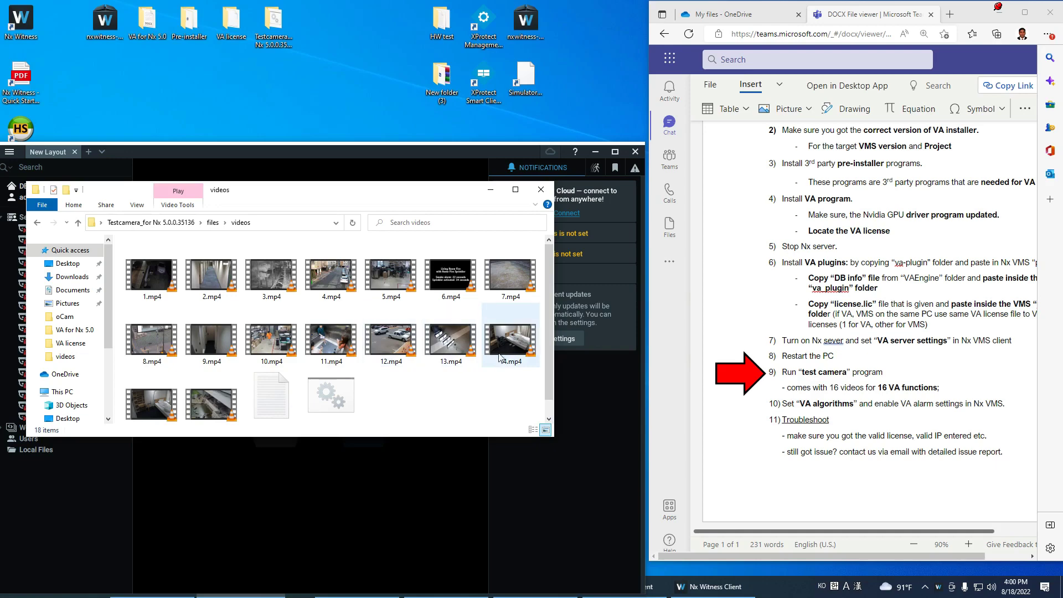
pyautogui.scroll(-1, 249, 401)
pyautogui.doubleClick(286, 398)
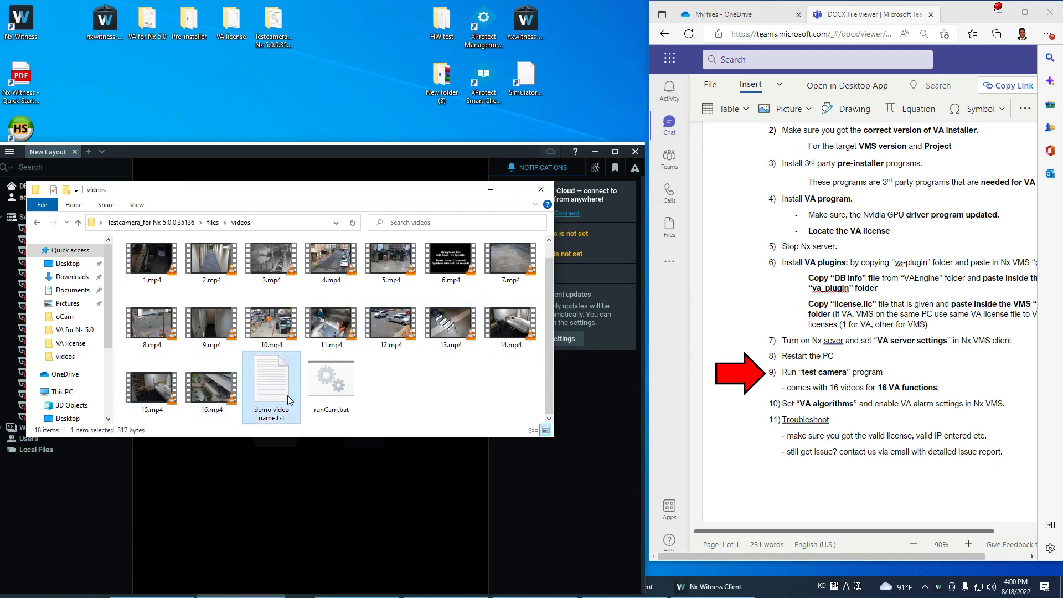
# Match videos to functions (Intrusion, Line Crossing, Appear), then return to the Testcamera folder.
pyautogui.moveTo(176, 300); pyautogui.dragTo(207, 300)
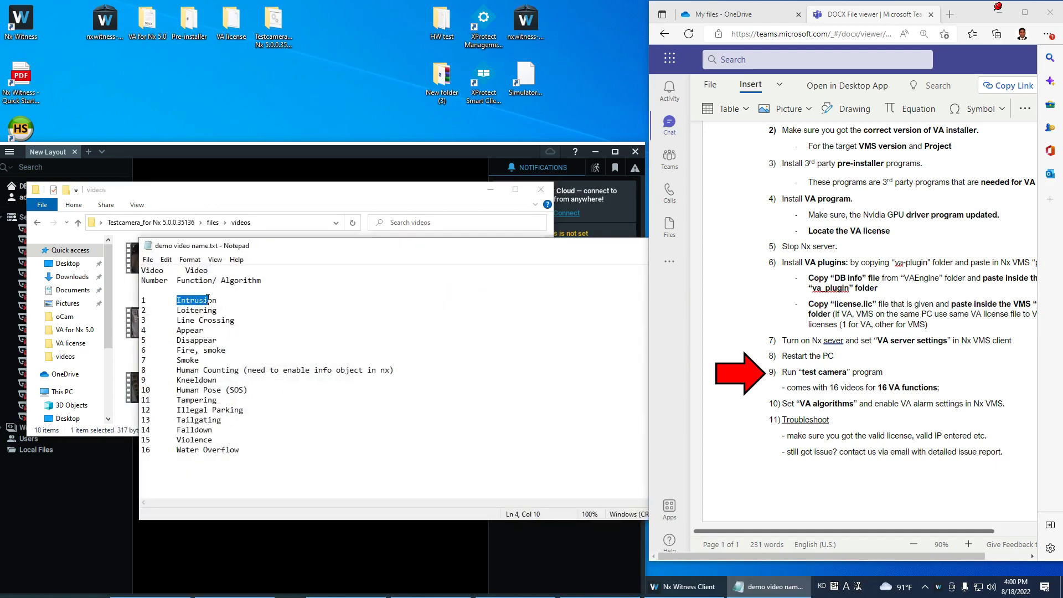
pyautogui.moveTo(257, 254); pyautogui.dragTo(510, 252)
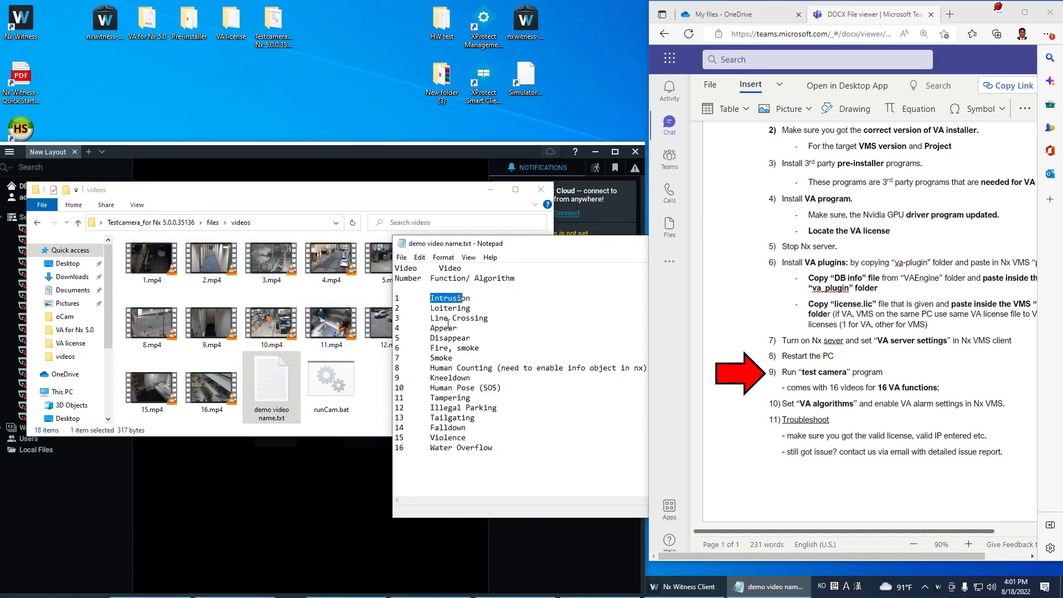
pyautogui.moveTo(430, 318); pyautogui.dragTo(451, 319)
pyautogui.click(330, 259)
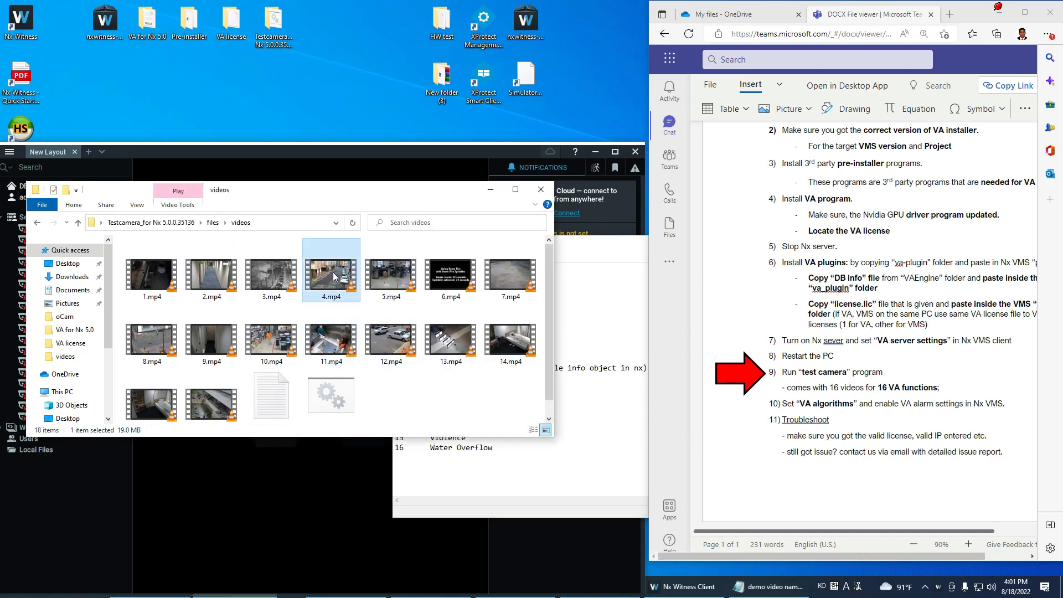
pyautogui.click(564, 403)
pyautogui.moveTo(457, 329); pyautogui.dragTo(427, 329)
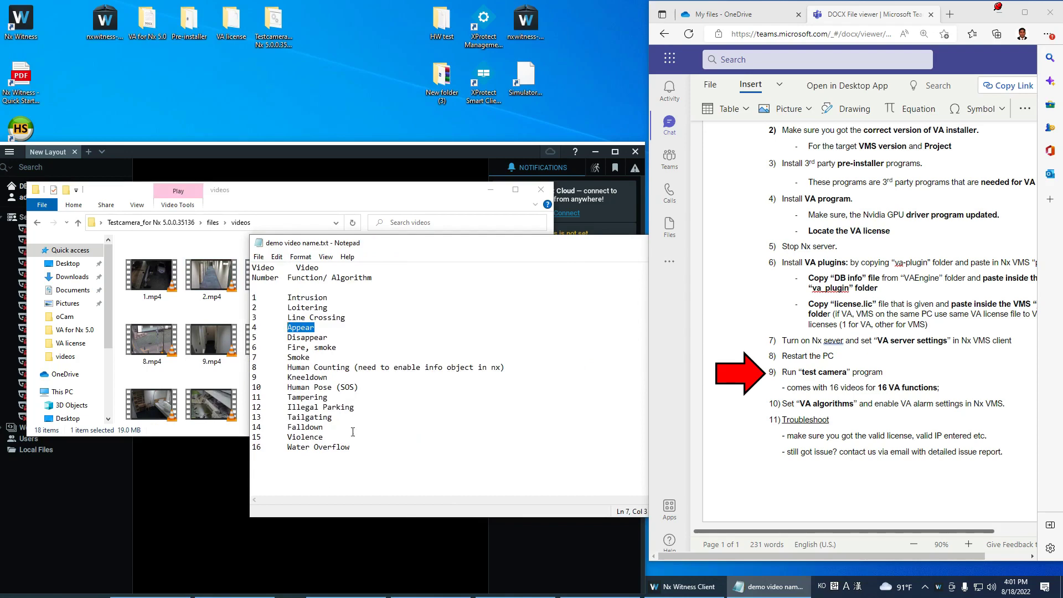
pyautogui.doubleClick(406, 243)
pyautogui.click(150, 222)
pyautogui.rightClick(171, 271)
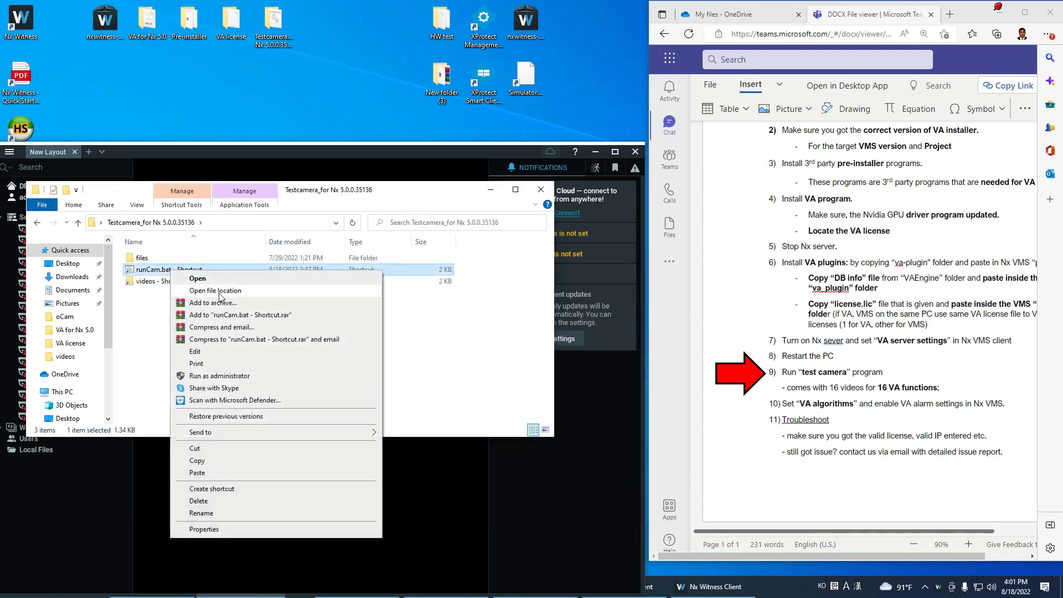
# Edit runCam.bat in Notepad, check its 127.0.0.1 command streaming 1.mp4–16.mp4, then close it.
pyautogui.click(209, 352)
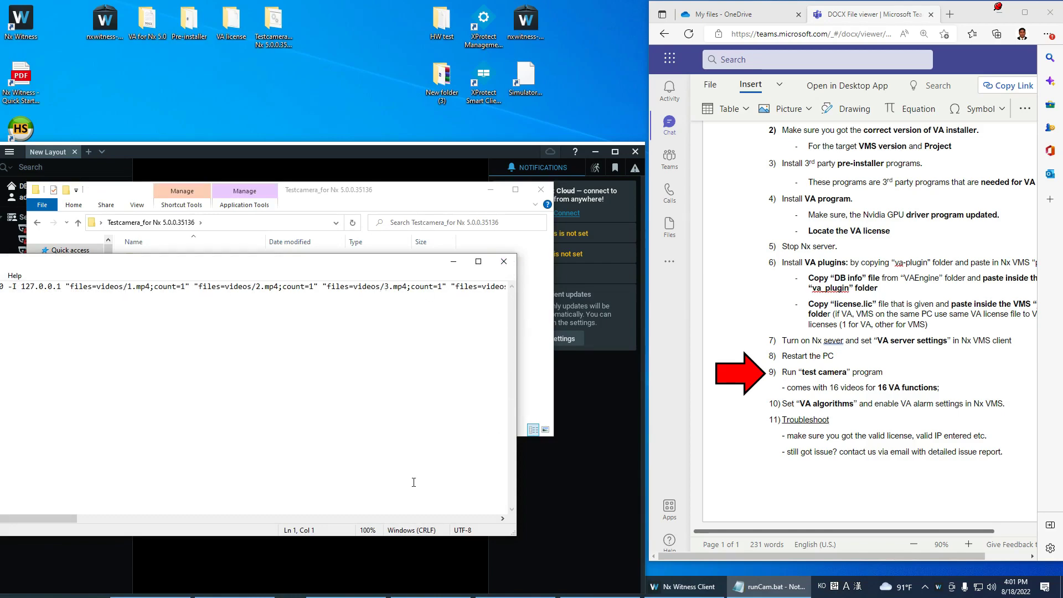
pyautogui.moveTo(26, 519); pyautogui.dragTo(468, 469)
pyautogui.moveTo(467, 288); pyautogui.dragTo(399, 288)
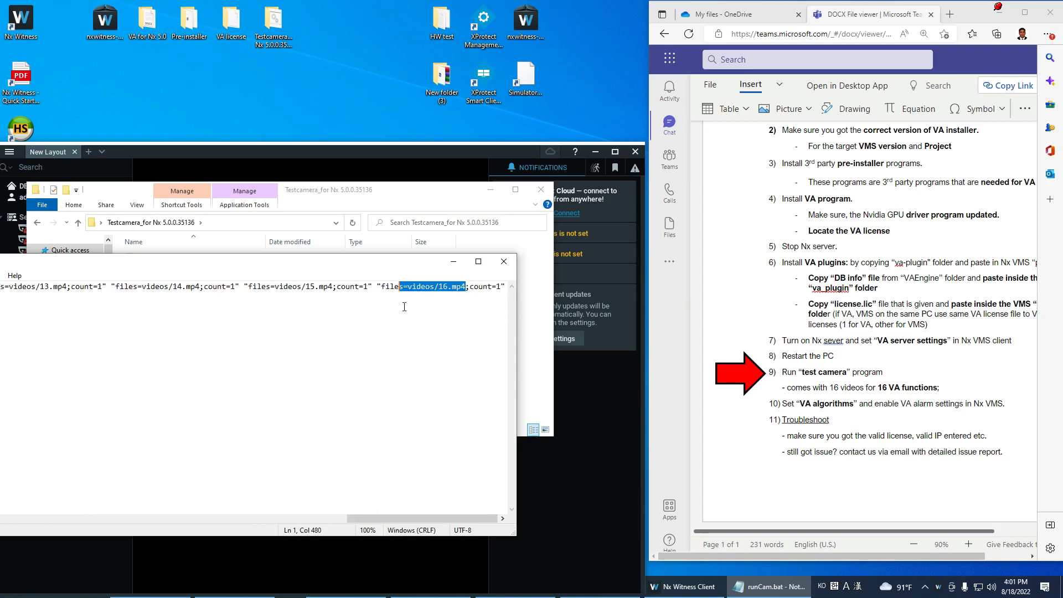
pyautogui.click(504, 261)
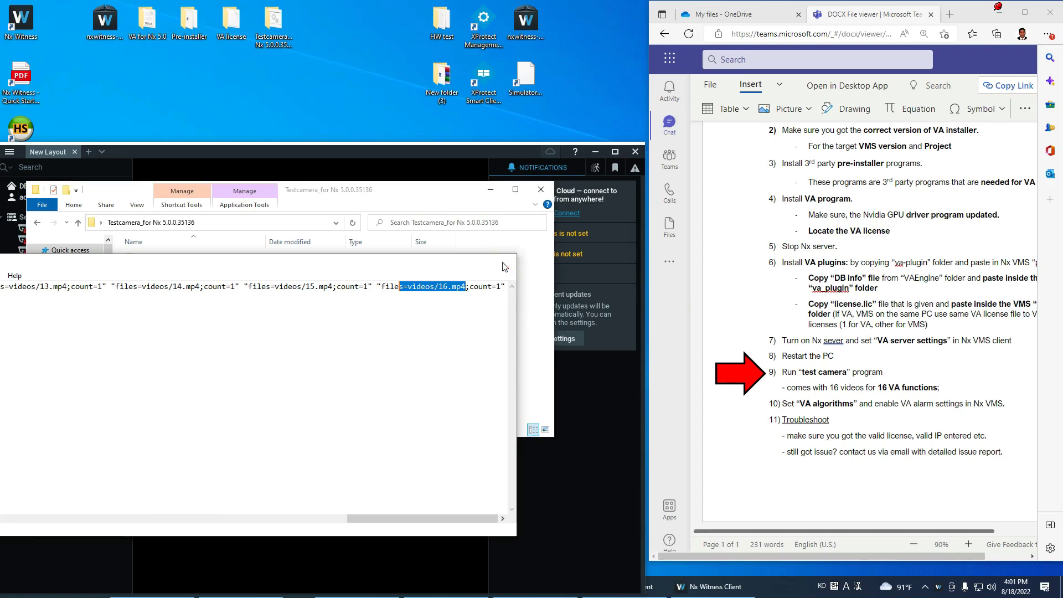